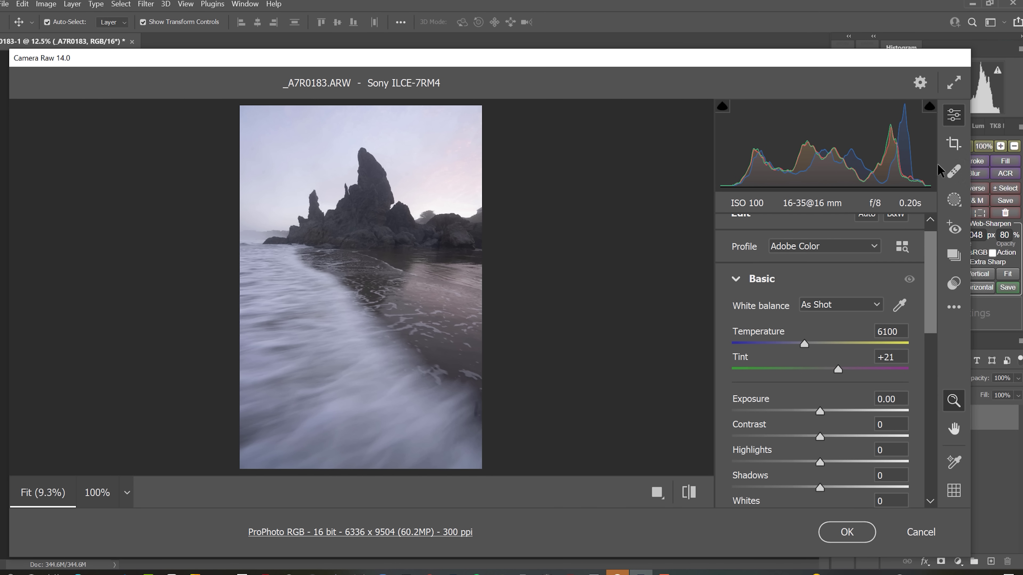
# - Show the Edit header and open the profile browser listing the Adobe Raw profiles
pyautogui.scroll(1, 935, 246)
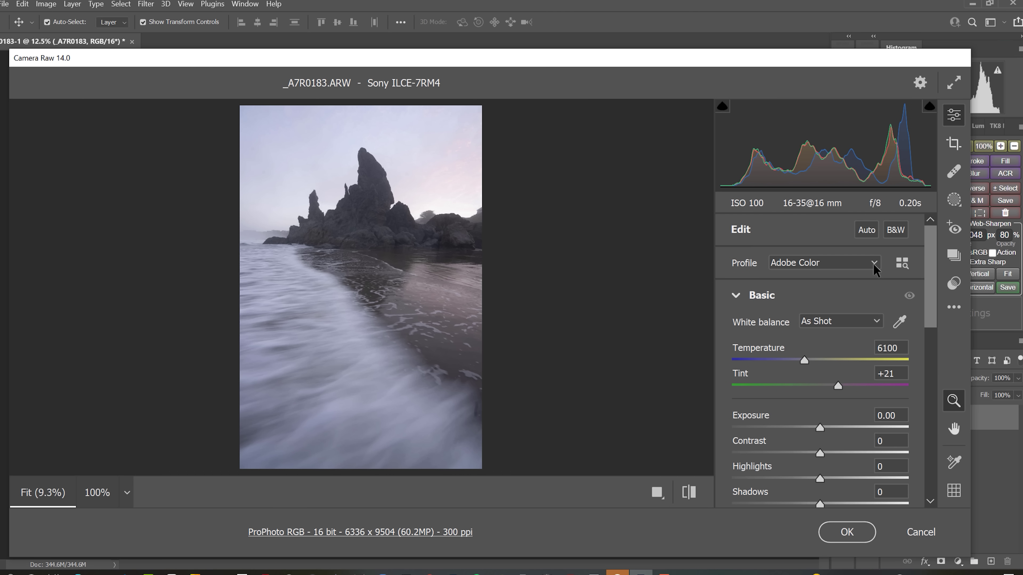
pyautogui.click(902, 264)
# - Apply the Adobe Landscape profile from the Adobe Raw list and return to the Edit panel
pyautogui.moveTo(925, 298); pyautogui.dragTo(931, 371)
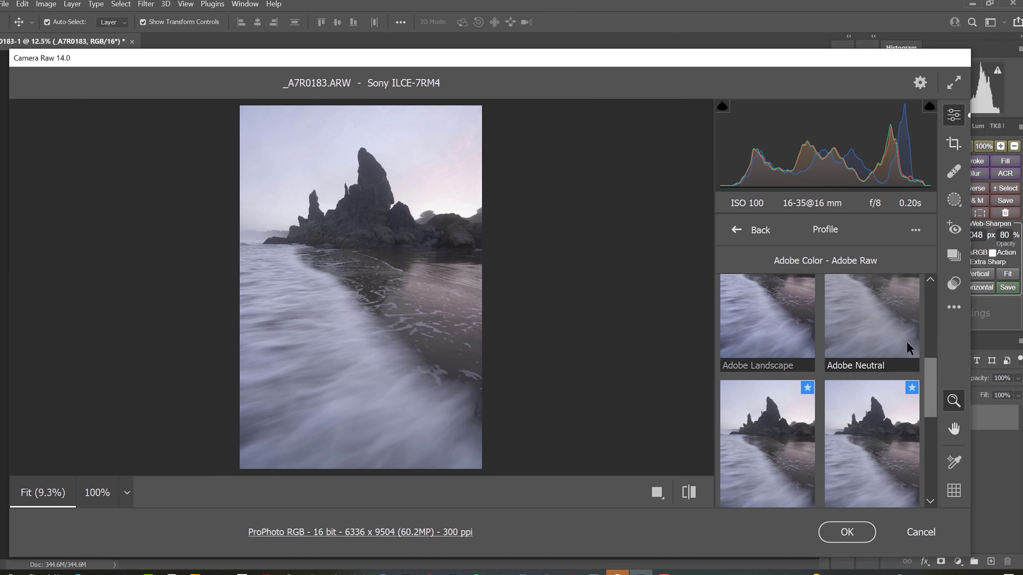
pyautogui.moveTo(933, 387); pyautogui.dragTo(930, 410)
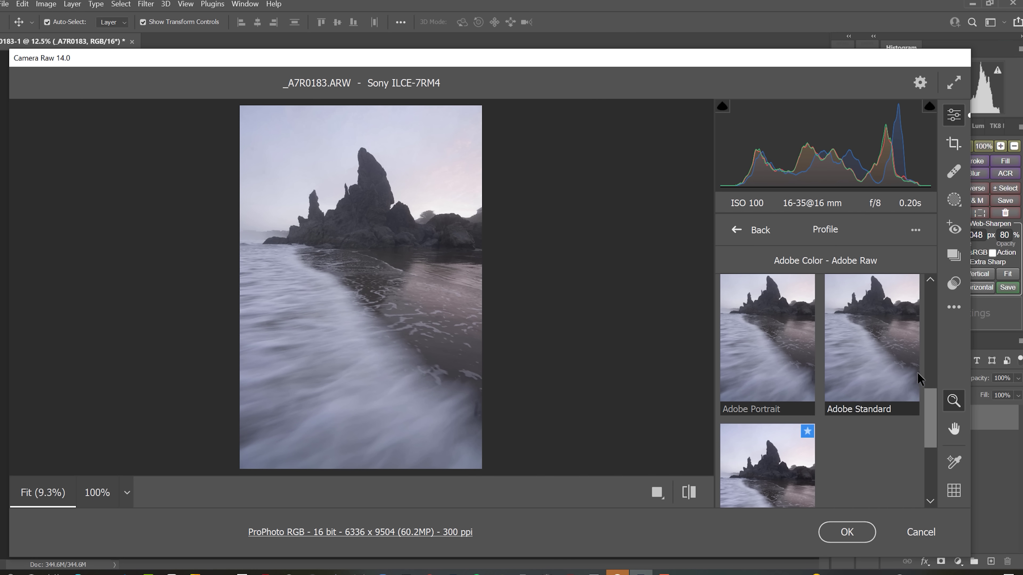
pyautogui.moveTo(931, 398); pyautogui.dragTo(937, 361)
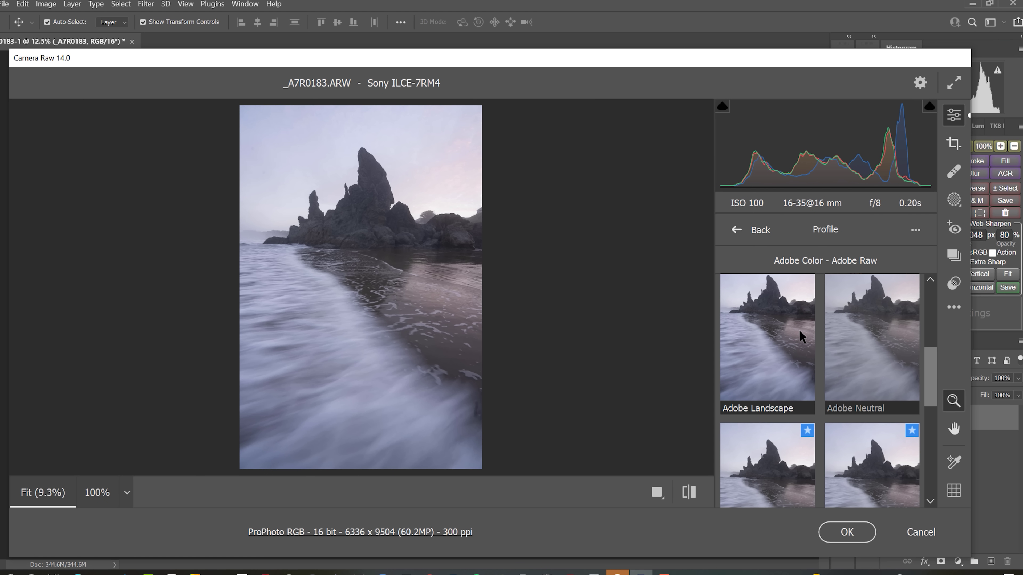
pyautogui.click(797, 329)
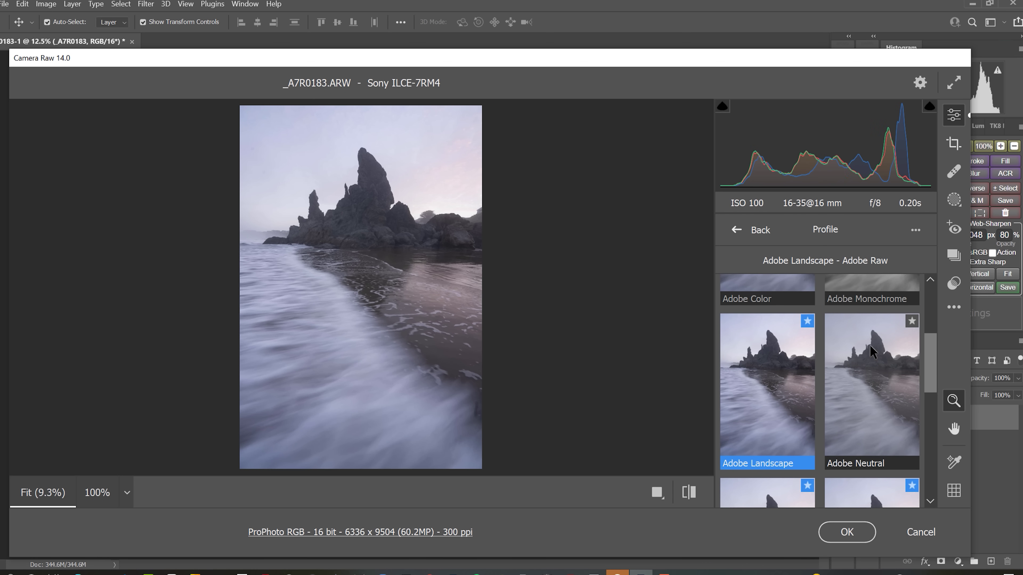
pyautogui.moveTo(930, 346); pyautogui.dragTo(855, 242)
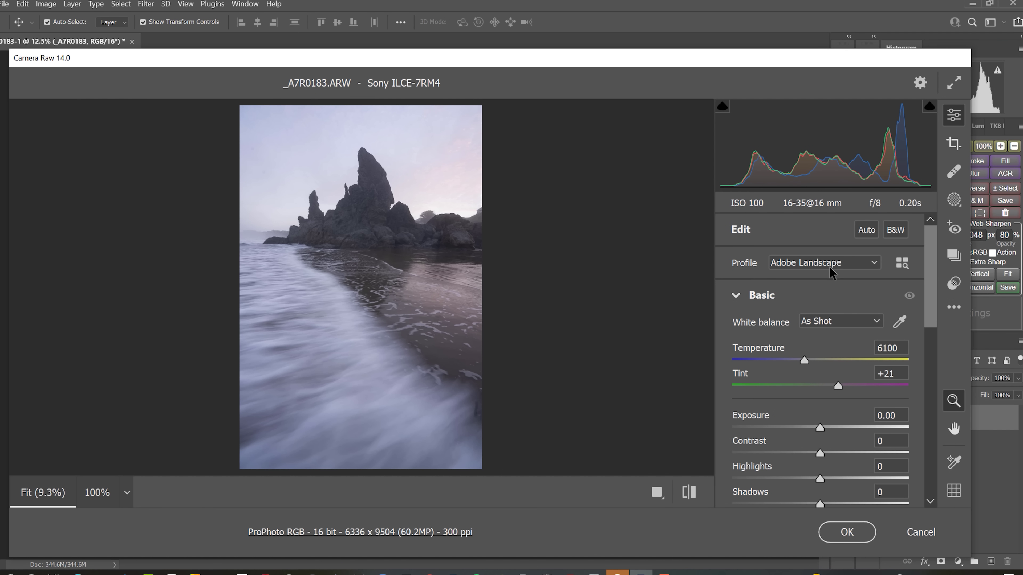
# - Darken Exposure to about -1.80 and raise Contrast to +82
pyautogui.scroll(-1, 835, 404)
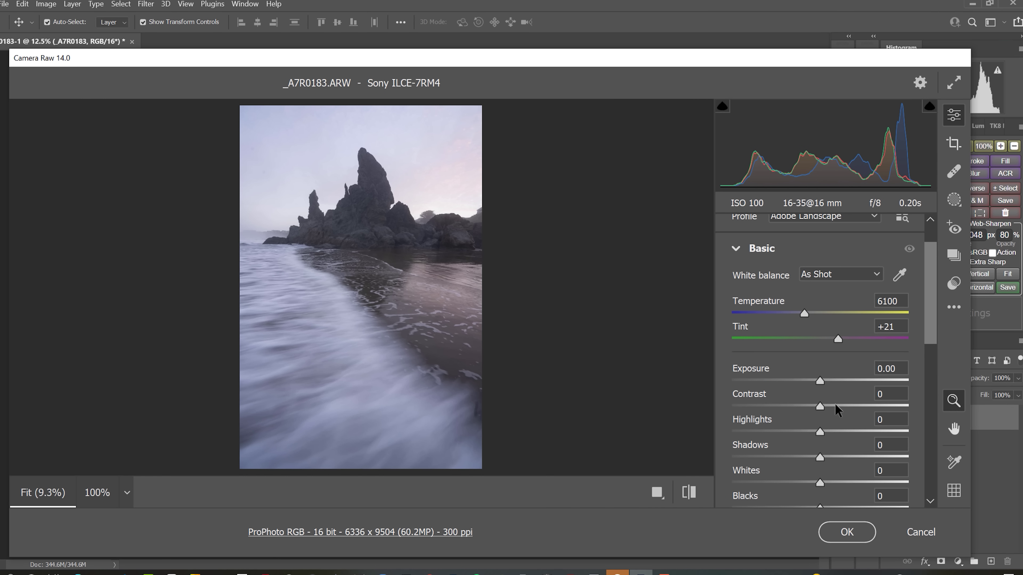
pyautogui.moveTo(822, 404); pyautogui.dragTo(801, 380)
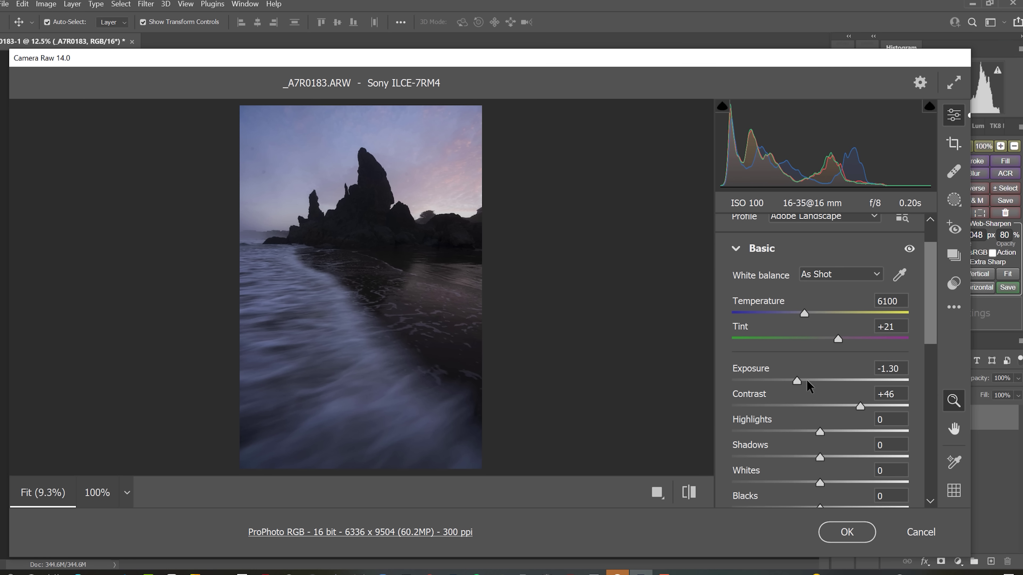
pyautogui.moveTo(798, 381); pyautogui.dragTo(791, 382)
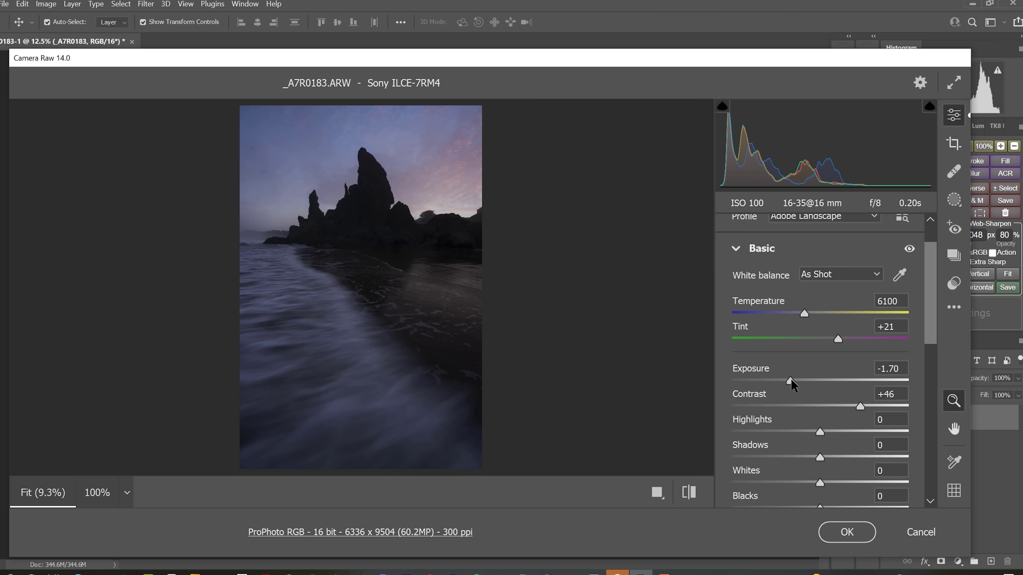
pyautogui.moveTo(790, 380); pyautogui.dragTo(785, 380)
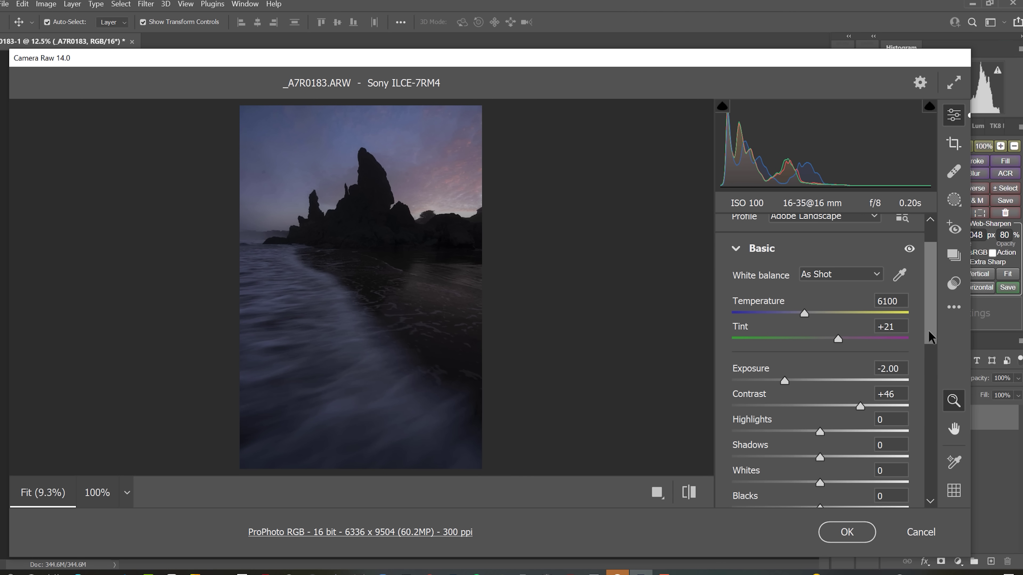
pyautogui.moveTo(929, 330); pyautogui.dragTo(930, 333)
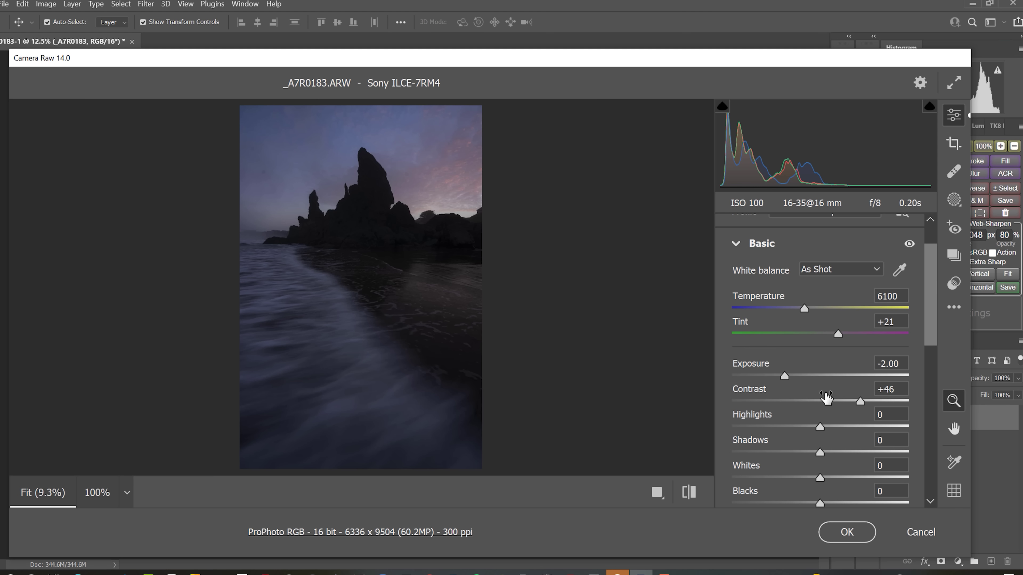
pyautogui.moveTo(787, 376); pyautogui.dragTo(790, 375)
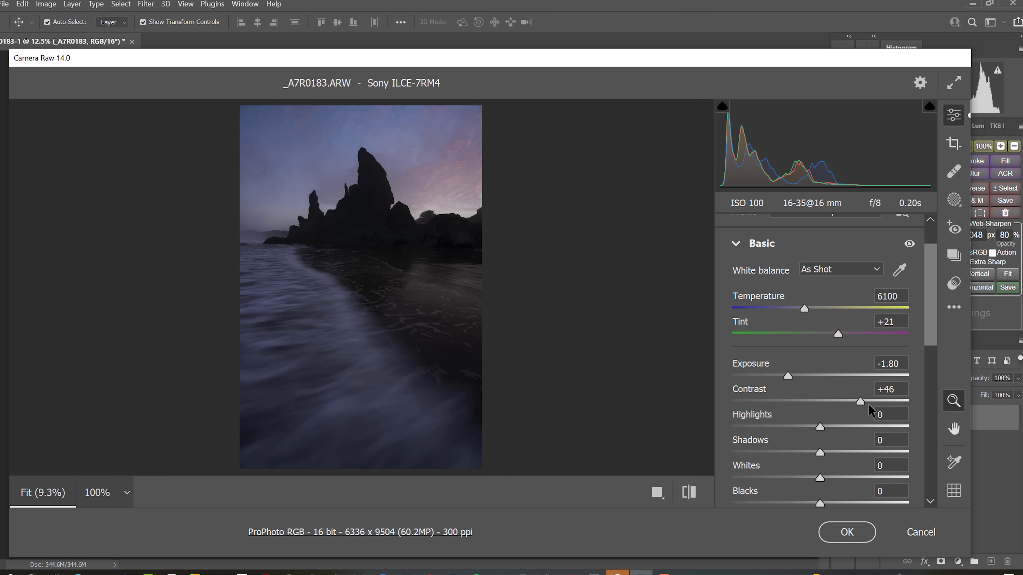
pyautogui.moveTo(861, 399); pyautogui.dragTo(894, 398)
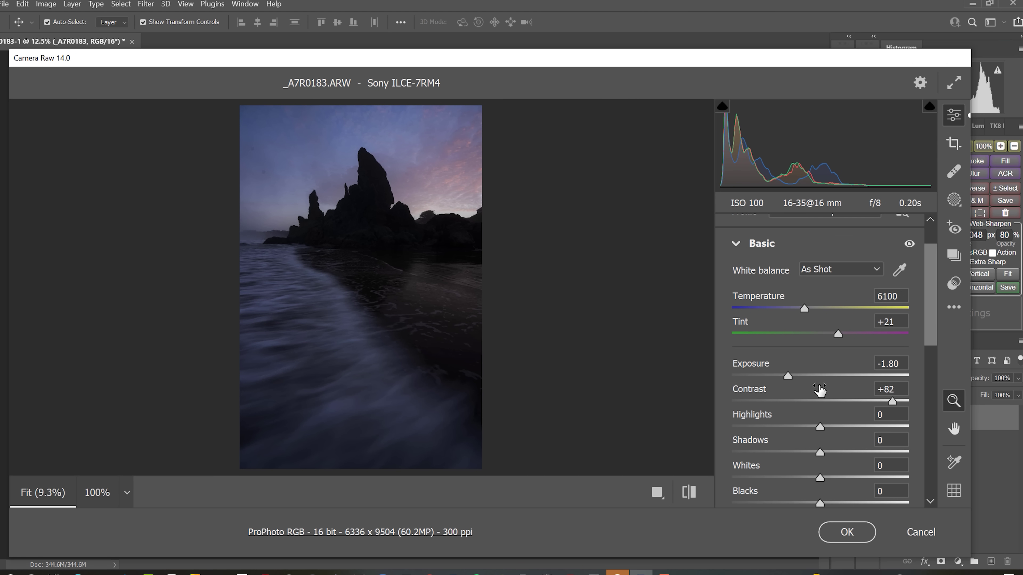
pyautogui.moveTo(790, 375); pyautogui.dragTo(792, 375)
# - Set Highlights to +18 and Whites to +24, and pull Exposure down to -2.00
pyautogui.scroll(-2, 931, 350)
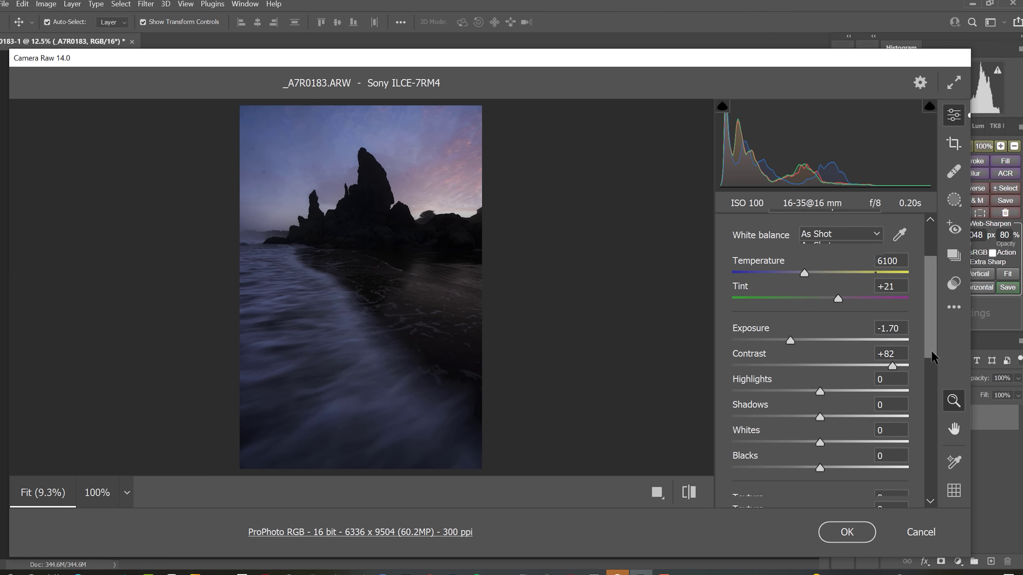
pyautogui.moveTo(823, 436); pyautogui.dragTo(841, 436)
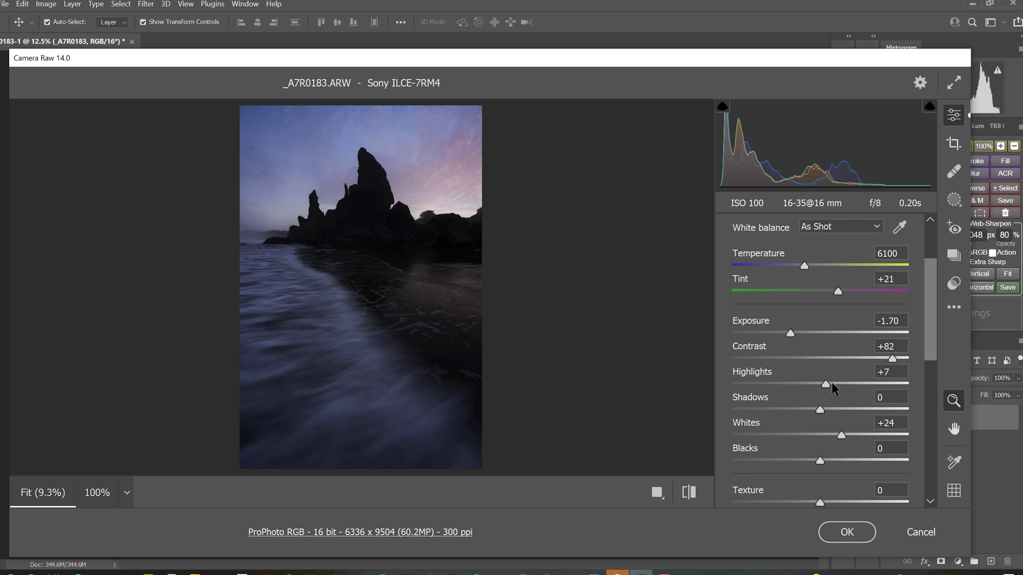
pyautogui.moveTo(832, 384); pyautogui.dragTo(838, 383)
pyautogui.moveTo(789, 332); pyautogui.dragTo(784, 329)
pyautogui.moveTo(928, 300); pyautogui.dragTo(932, 340)
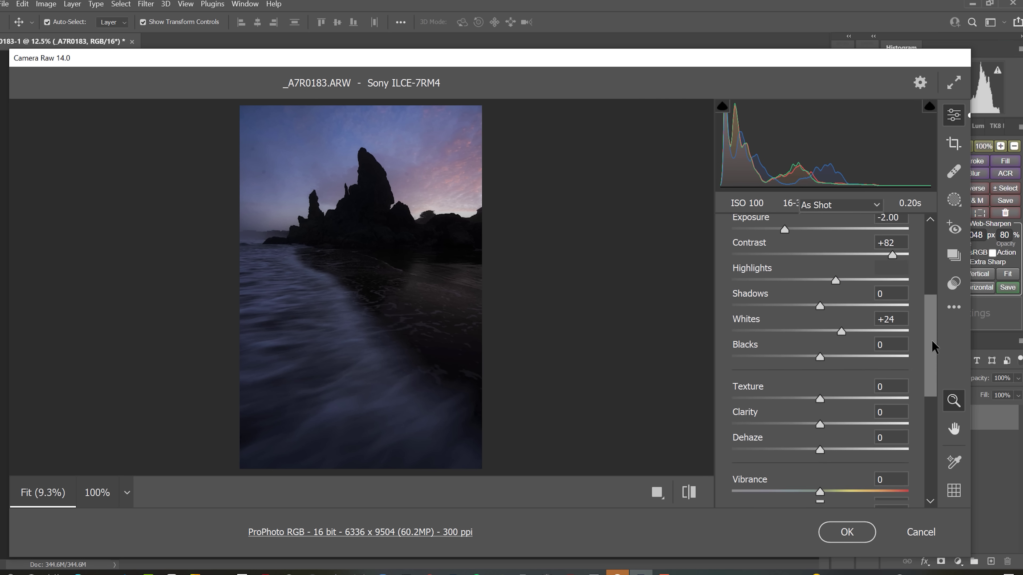
pyautogui.scroll(3, 886, 306)
# - Warm Temperature to 7050 after trying 6650 and 6050, and enlarge the preview slightly
pyautogui.moveTo(806, 263); pyautogui.dragTo(818, 262)
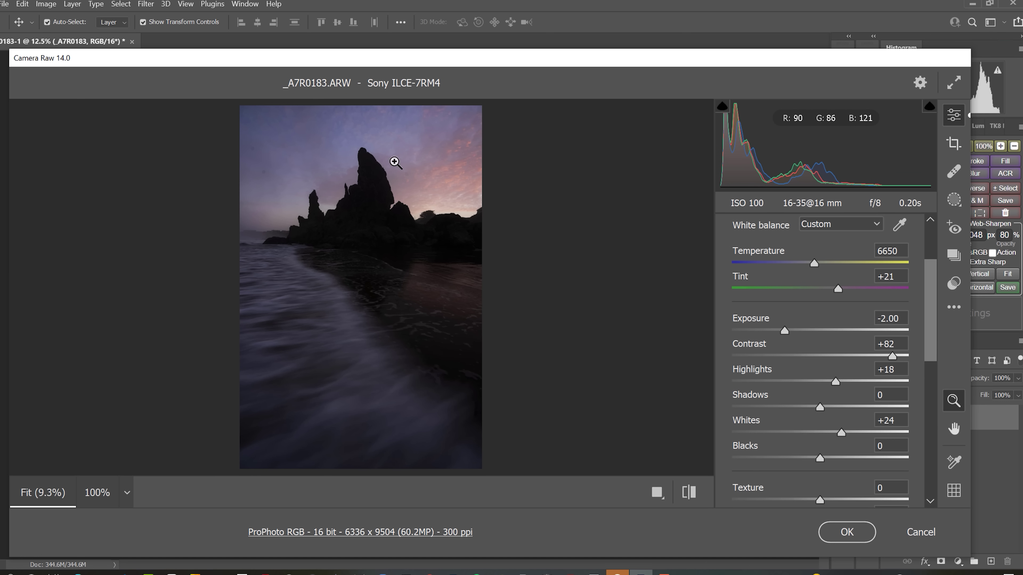
pyautogui.moveTo(814, 263); pyautogui.dragTo(803, 262)
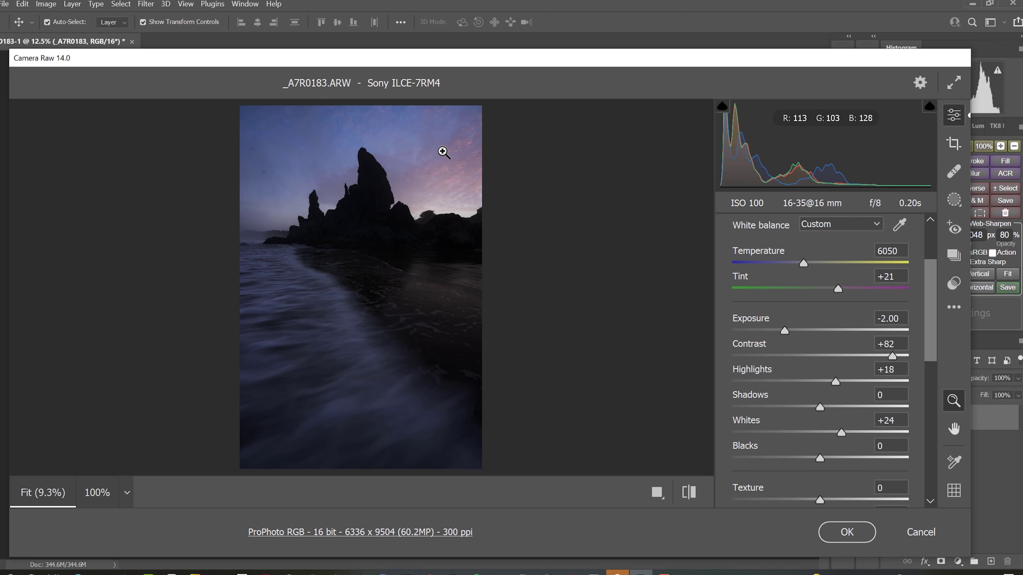
pyautogui.moveTo(804, 262); pyautogui.dragTo(815, 261)
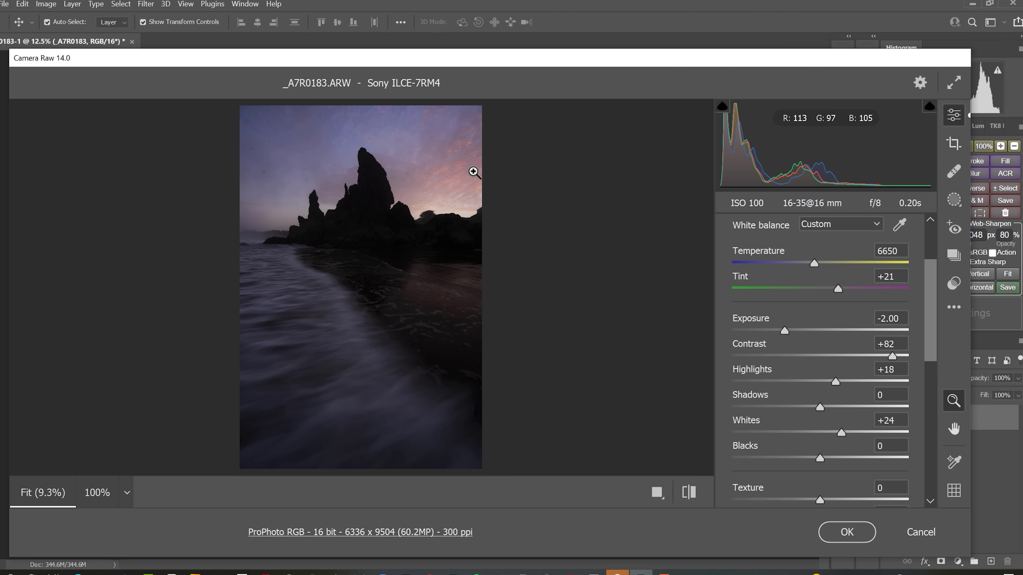
pyautogui.moveTo(814, 261); pyautogui.dragTo(819, 261)
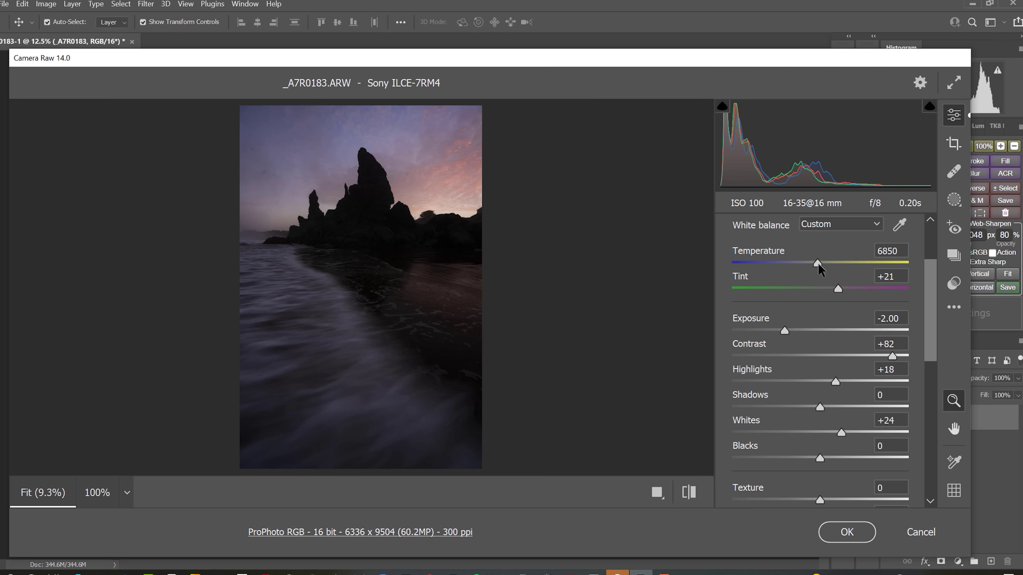
pyautogui.moveTo(819, 263); pyautogui.dragTo(821, 264)
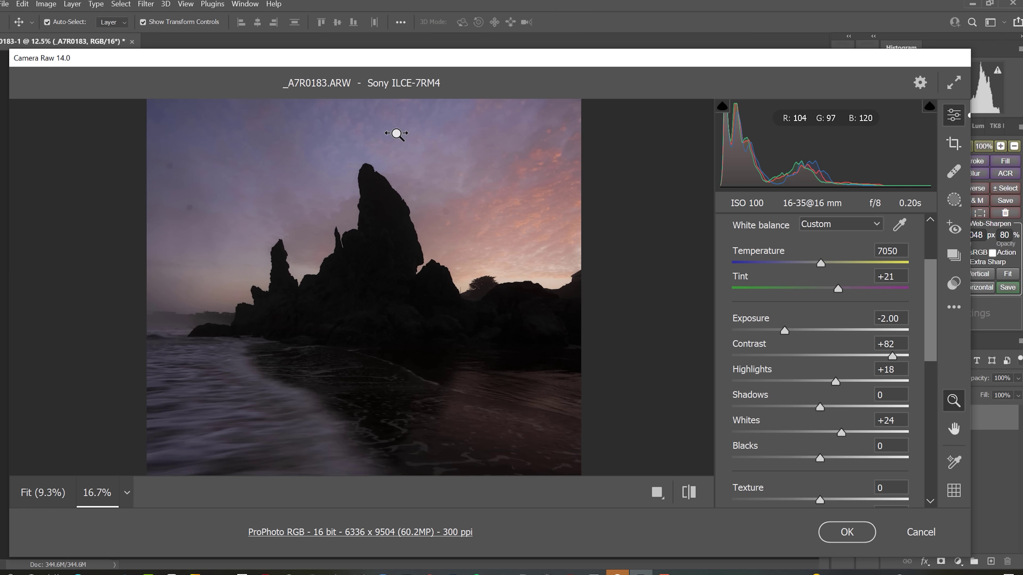
pyautogui.moveTo(397, 134); pyautogui.dragTo(412, 130)
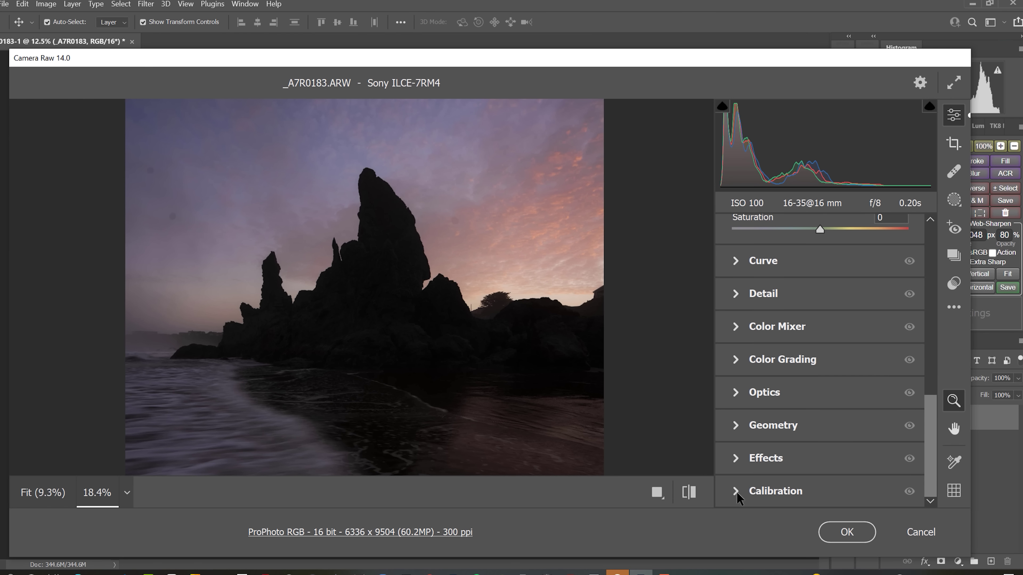
# - In Calibration, raise Red Primary Saturation to +63 and Blue Primary Saturation to +43
pyautogui.click(736, 492)
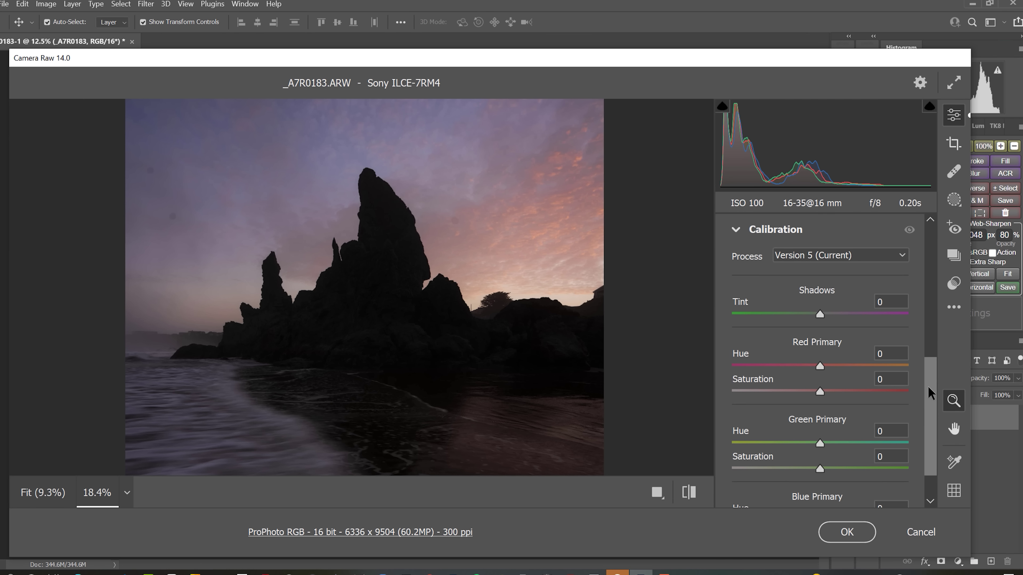
pyautogui.scroll(-2, 928, 416)
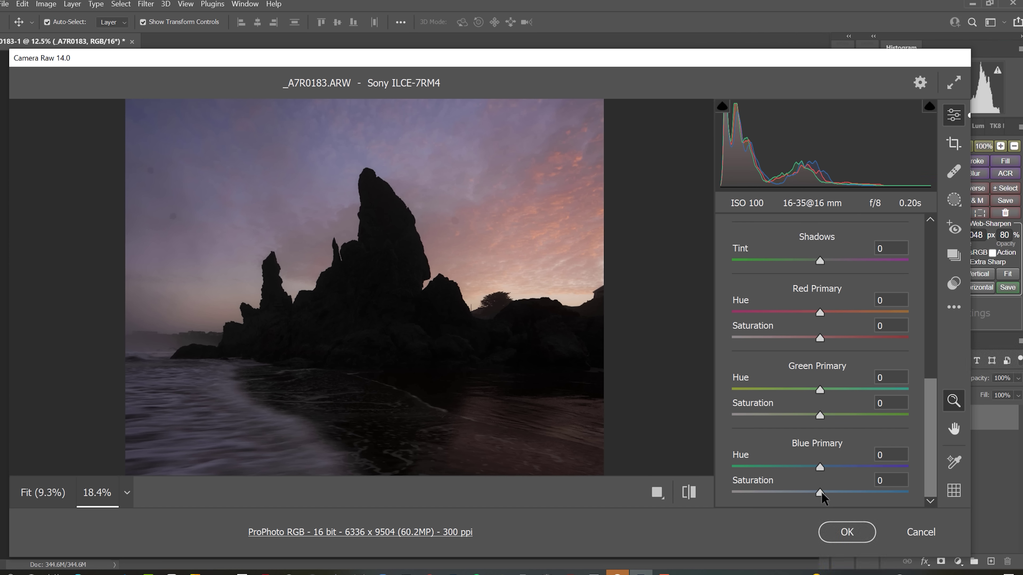
pyautogui.moveTo(822, 491); pyautogui.dragTo(841, 494)
pyautogui.moveTo(823, 340); pyautogui.dragTo(854, 338)
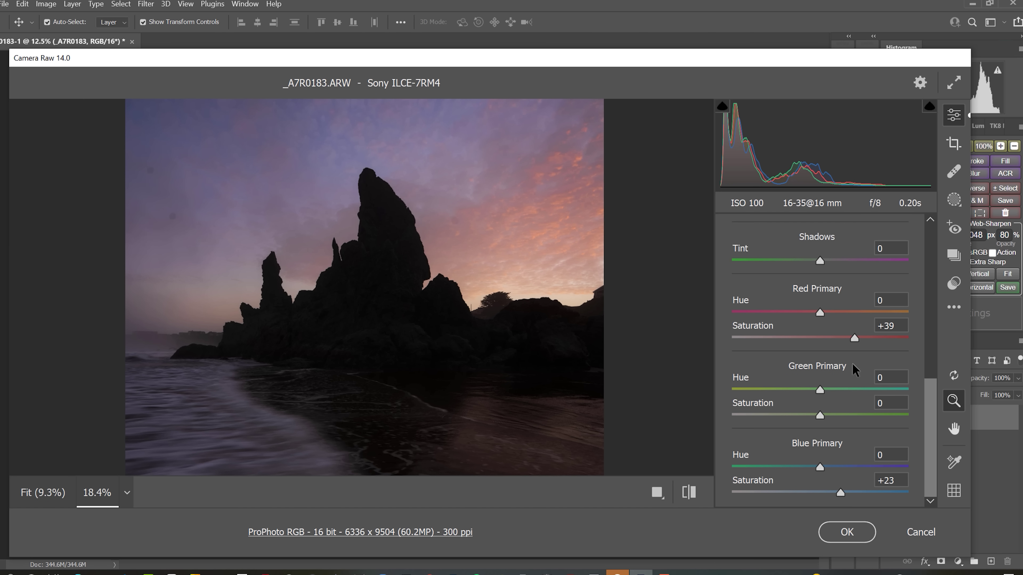
pyautogui.moveTo(852, 493); pyautogui.dragTo(854, 493)
pyautogui.scroll(3, 927, 388)
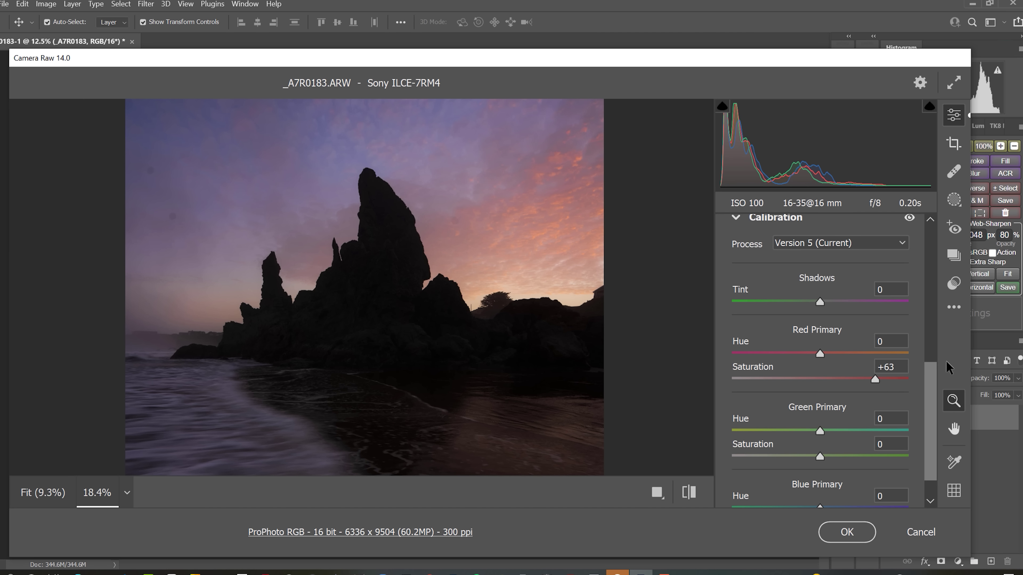
pyautogui.scroll(-2, 930, 386)
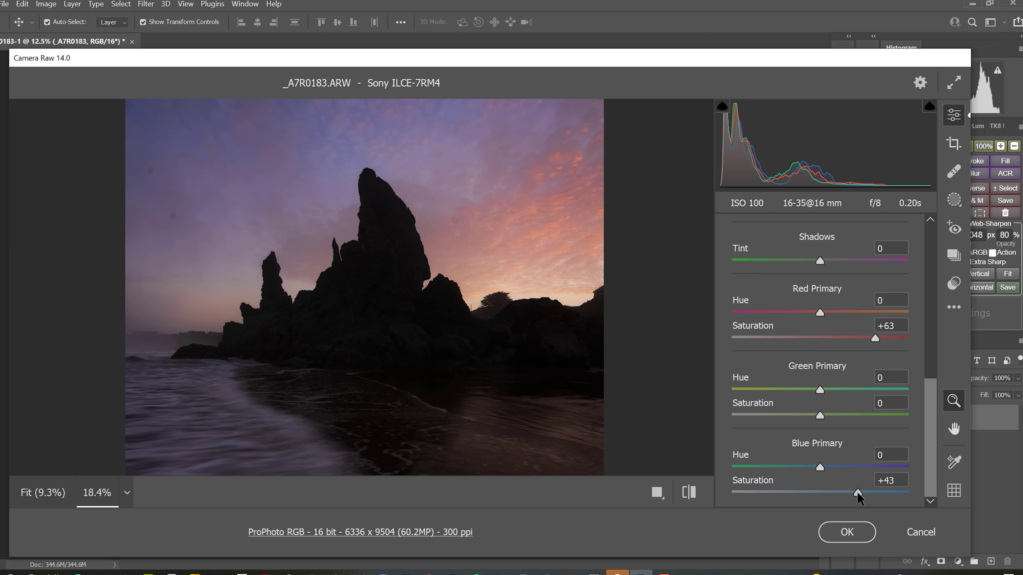
pyautogui.scroll(2, 932, 396)
pyautogui.moveTo(934, 353); pyautogui.dragTo(940, 236)
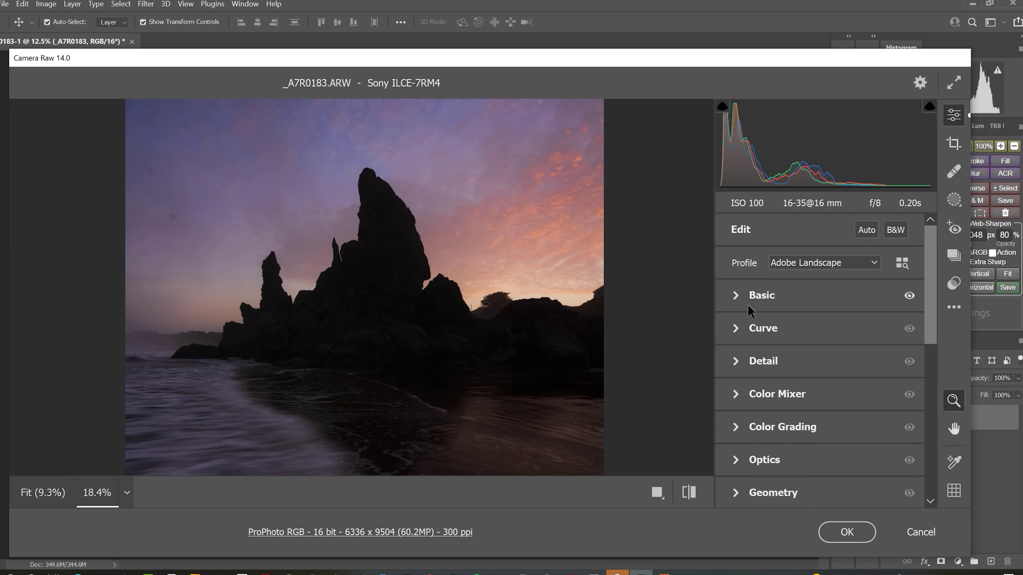
# - In Basic, set Shadows to -15, Whites to +44 and Exposure to -2.30
pyautogui.click(735, 297)
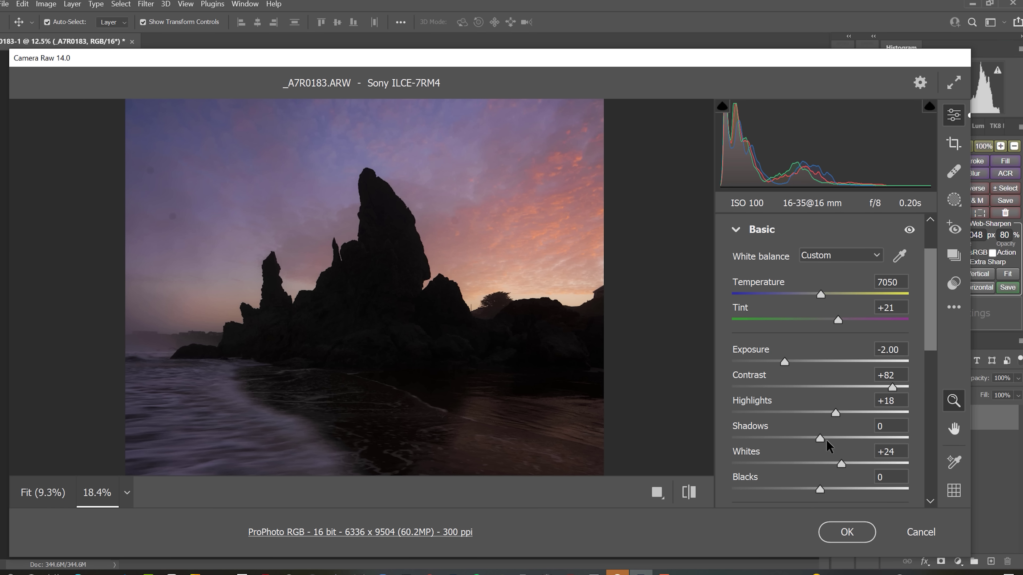
pyautogui.moveTo(825, 440); pyautogui.dragTo(862, 463)
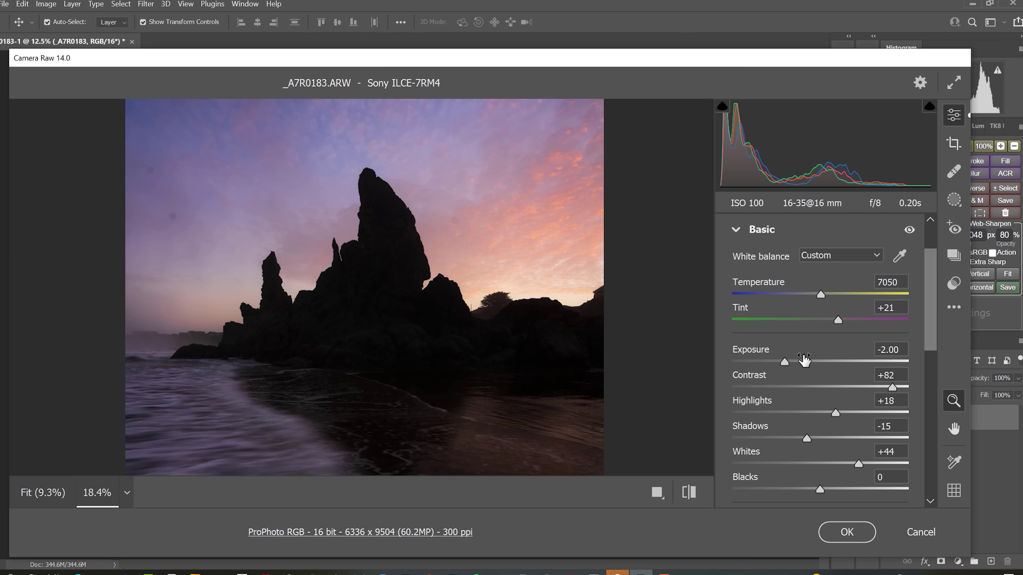
pyautogui.moveTo(784, 358); pyautogui.dragTo(779, 358)
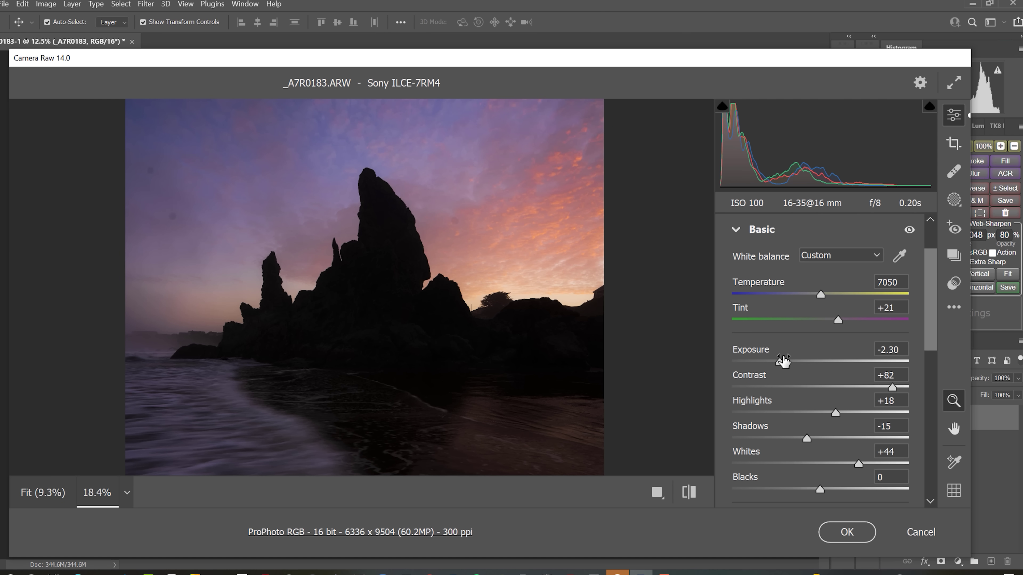
pyautogui.scroll(1, 930, 305)
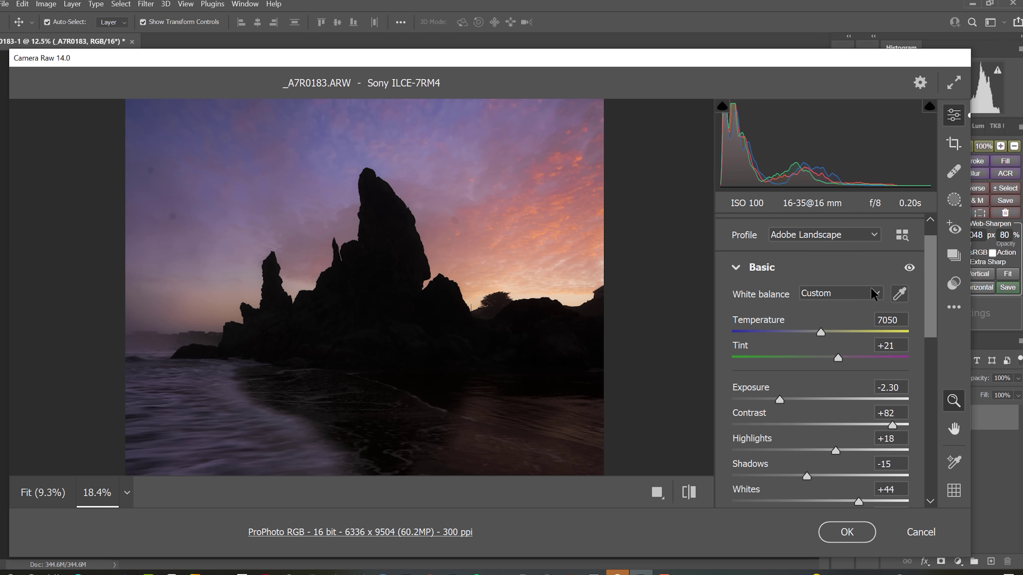
pyautogui.scroll(-3, 484, 233)
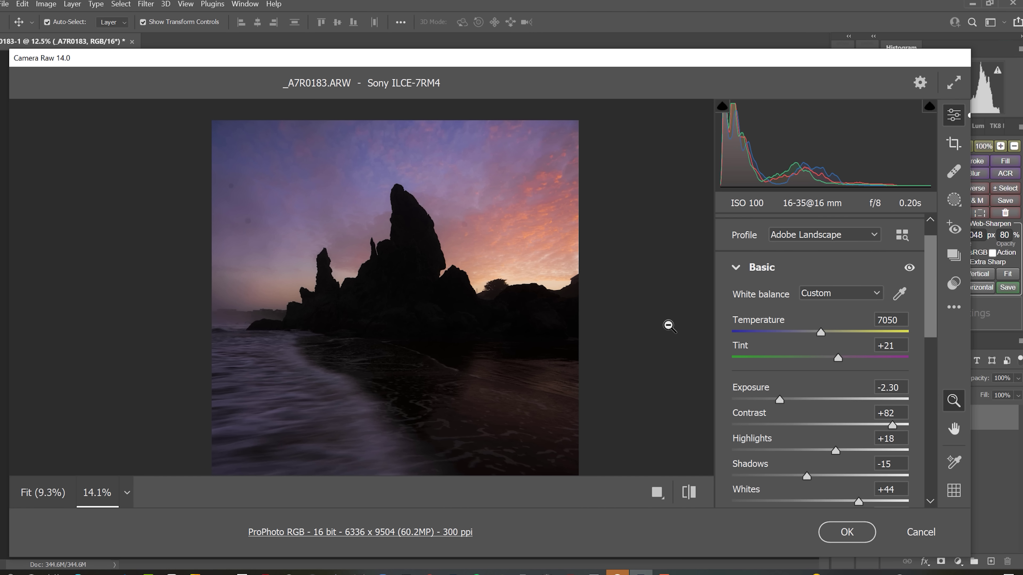
pyautogui.scroll(-5, 835, 403)
pyautogui.moveTo(926, 353); pyautogui.dragTo(929, 377)
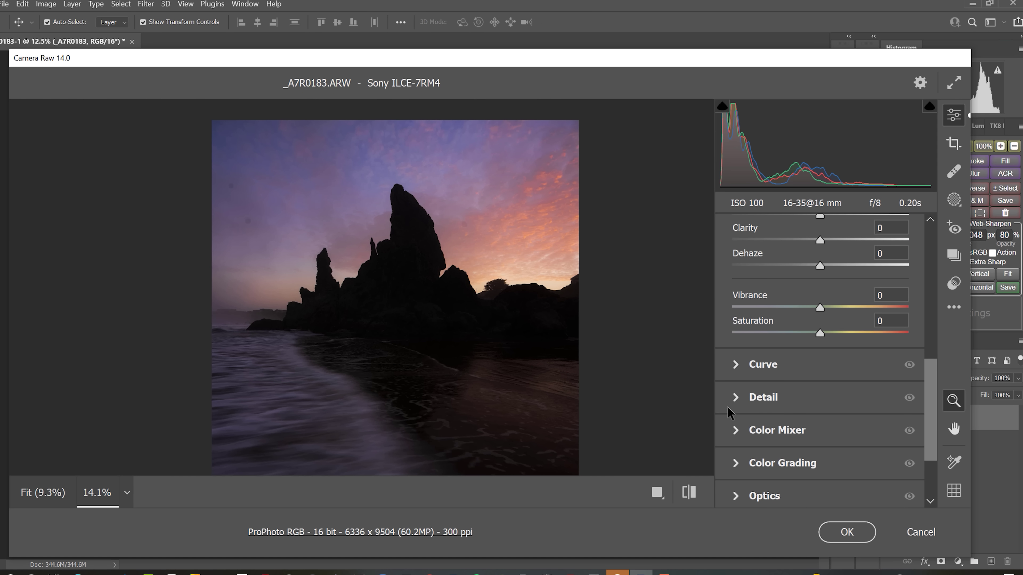
# - In Detail, set sharpening Masking to 21 using the mask preview, with Radius 0.5
pyautogui.click(739, 398)
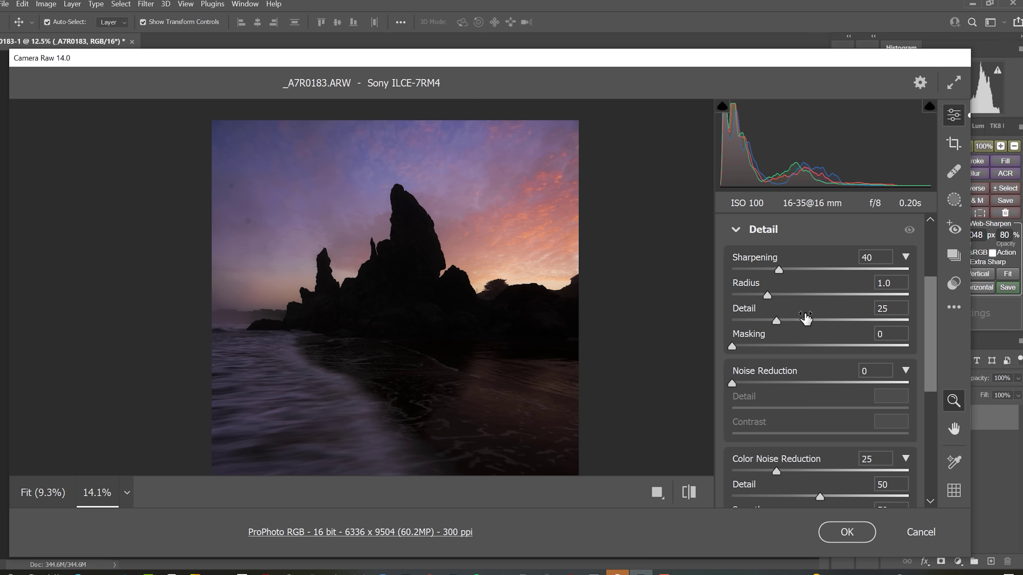
pyautogui.keyDown('alt'); pyautogui.click(731, 345); pyautogui.keyUp('alt')
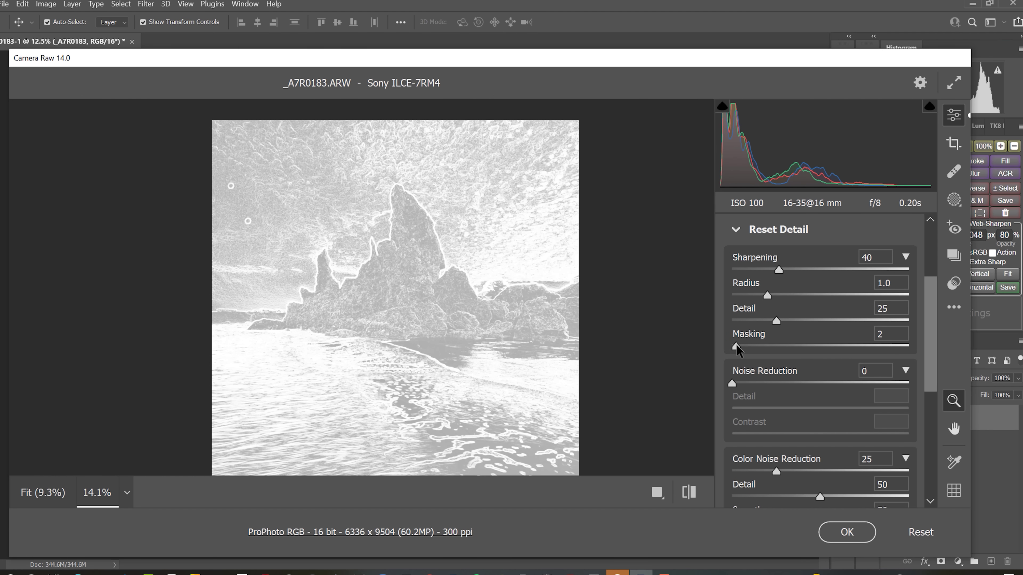
pyautogui.moveTo(736, 344); pyautogui.dragTo(768, 353)
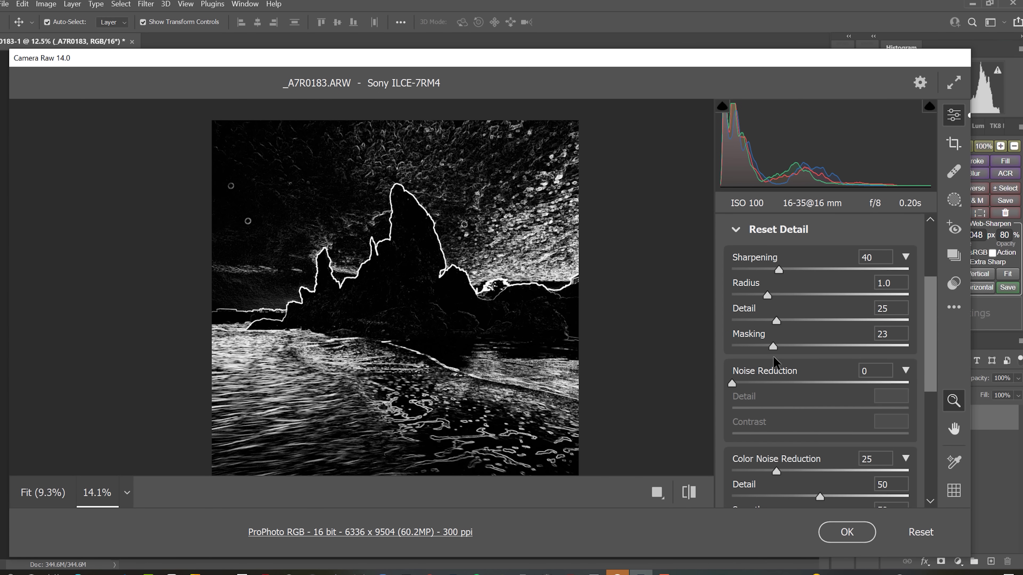
pyautogui.moveTo(772, 356); pyautogui.dragTo(770, 356)
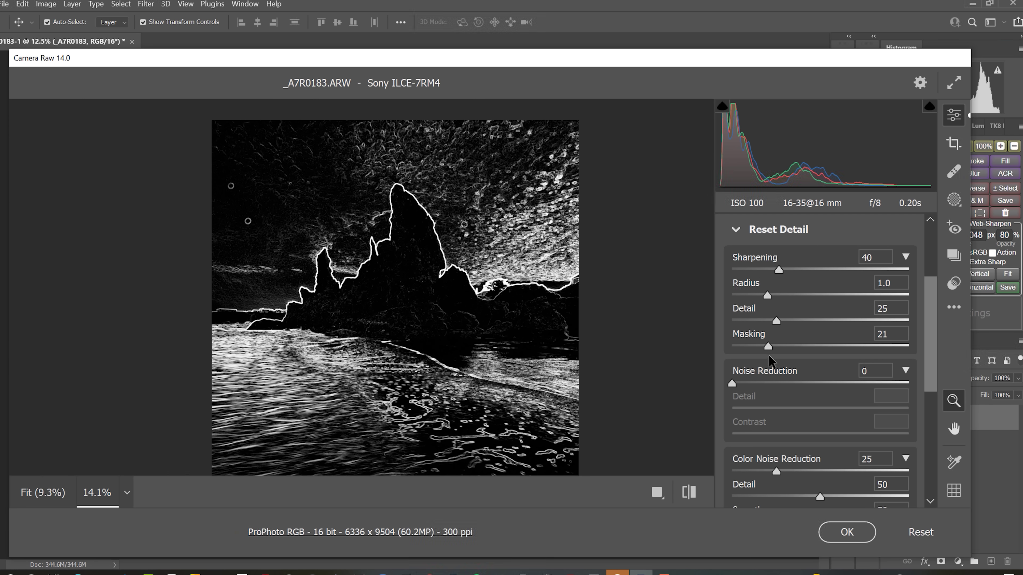
pyautogui.moveTo(768, 355); pyautogui.dragTo(767, 355)
pyautogui.moveTo(767, 354); pyautogui.dragTo(768, 355)
pyautogui.moveTo(768, 354); pyautogui.dragTo(769, 340)
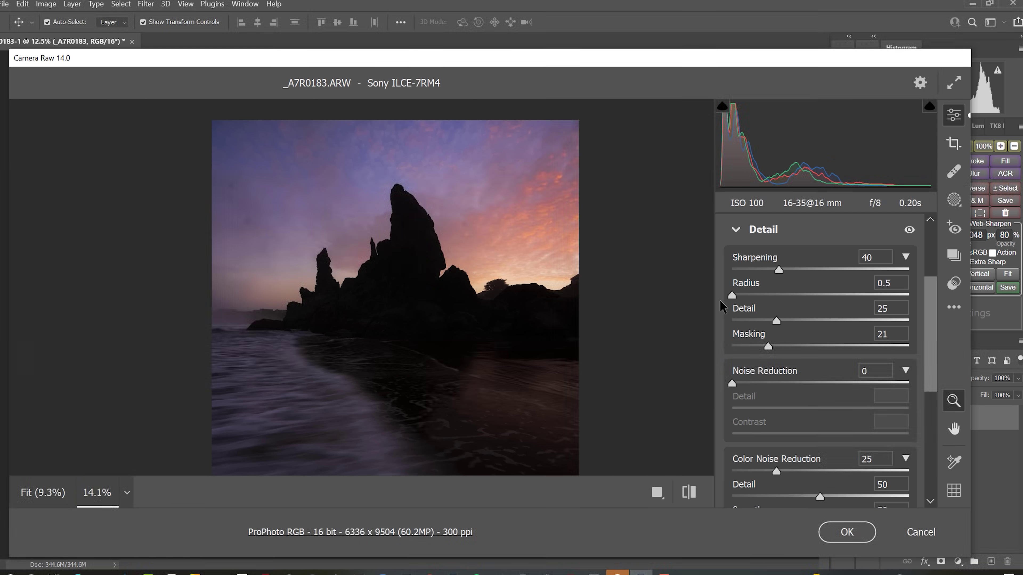
# - Raise sharpening Detail and enable Remove chromatic aberration in Optics
pyautogui.moveTo(776, 321); pyautogui.dragTo(922, 320)
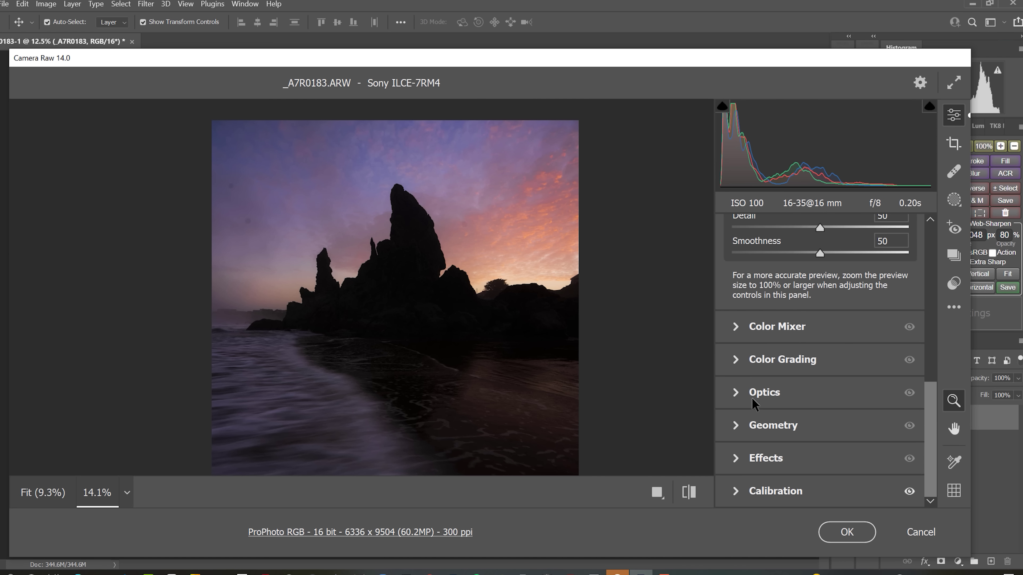
pyautogui.click(734, 392)
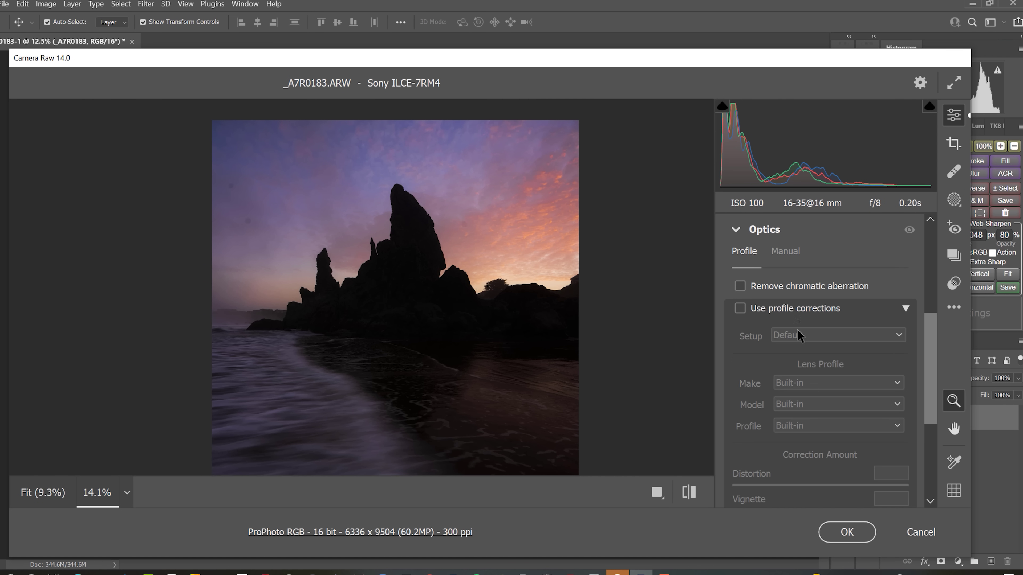
pyautogui.click(756, 286)
pyautogui.scroll(-3, 930, 339)
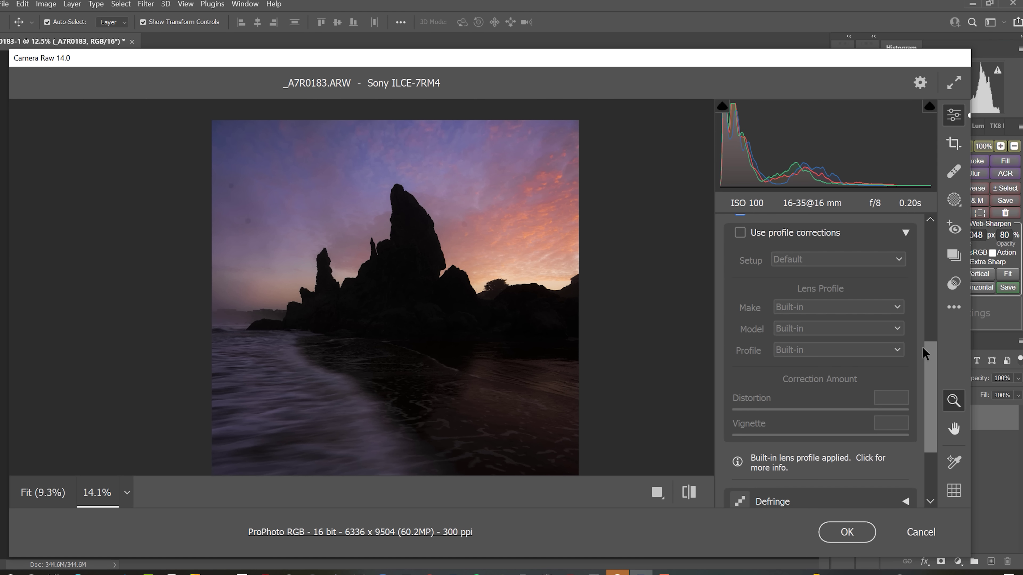
# - Zoom the preview out and reposition it so the whole photo fits
pyautogui.keyDown('alt'); pyautogui.click(468, 337); pyautogui.keyUp('alt')
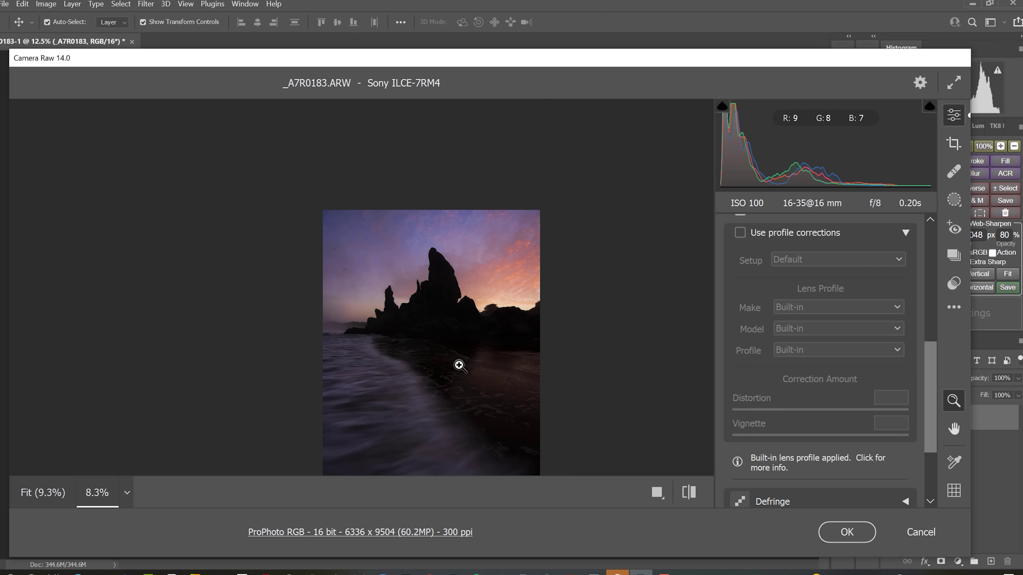
pyautogui.press('h')
pyautogui.moveTo(450, 372); pyautogui.dragTo(430, 283)
pyautogui.press('z')
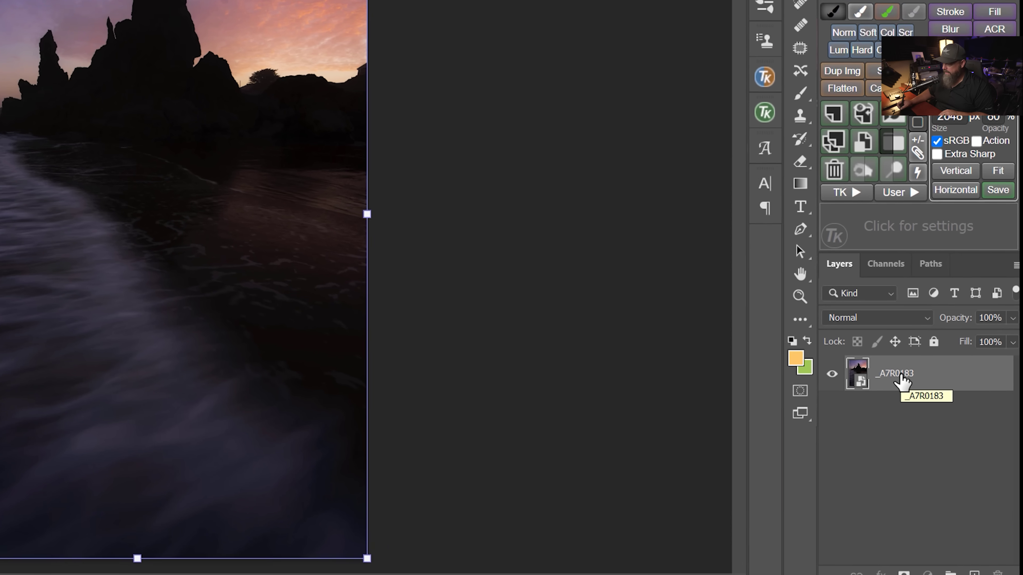
# - Duplicate the layer as _A7R0183 copy with New Smart Object via Copy
pyautogui.rightClick(880, 354)
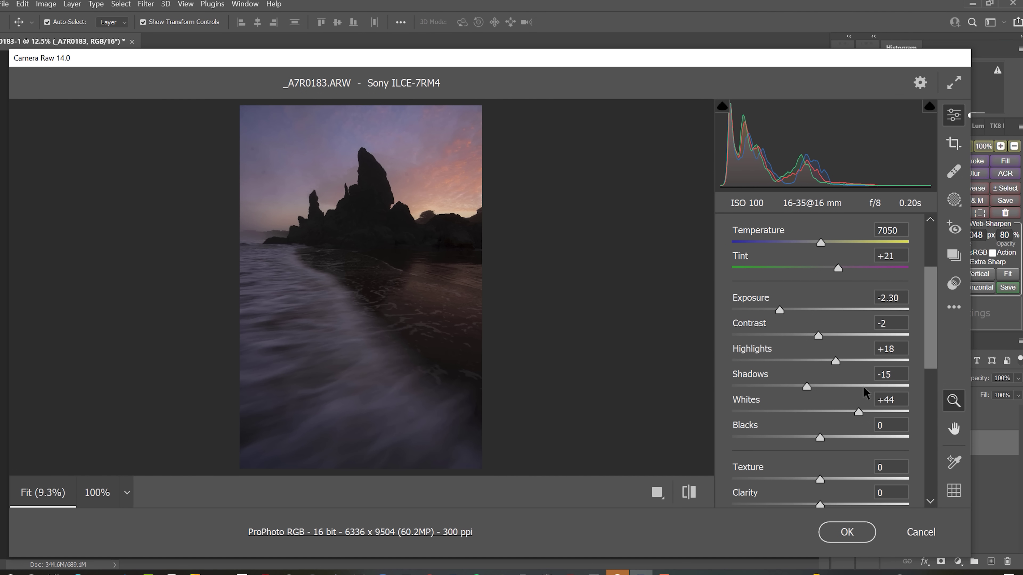
# - Lower Whites to +7 and Contrast to -26, zooming in on the sea stacks
pyautogui.moveTo(859, 411); pyautogui.dragTo(826, 412)
pyautogui.moveTo(818, 335); pyautogui.dragTo(792, 306)
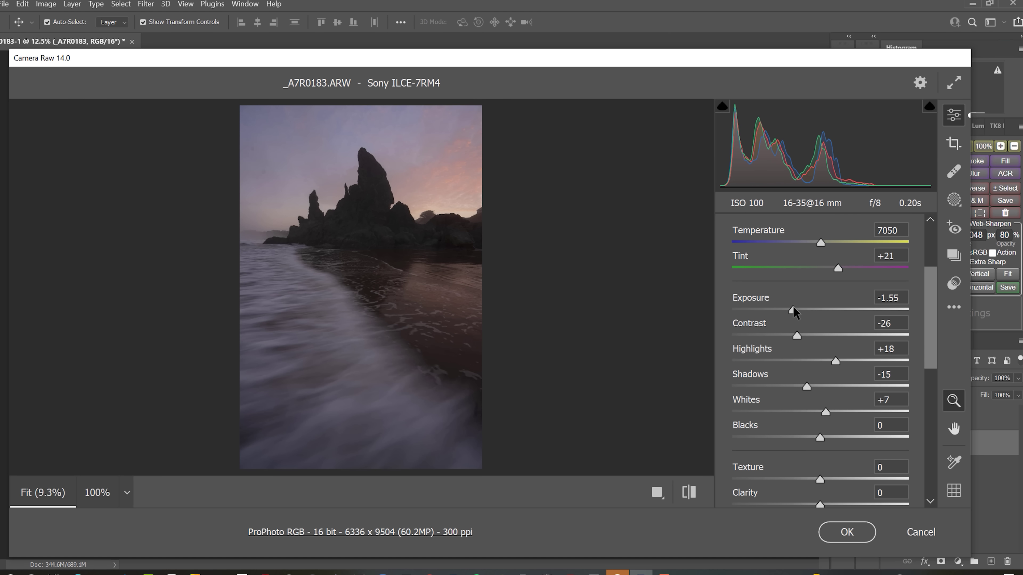
pyautogui.moveTo(362, 214); pyautogui.dragTo(477, 244)
pyautogui.moveTo(518, 291); pyautogui.dragTo(502, 320)
# - Open Shadows to +37, settle Contrast at +1 and lift Blacks to +8
pyautogui.moveTo(807, 387); pyautogui.dragTo(852, 388)
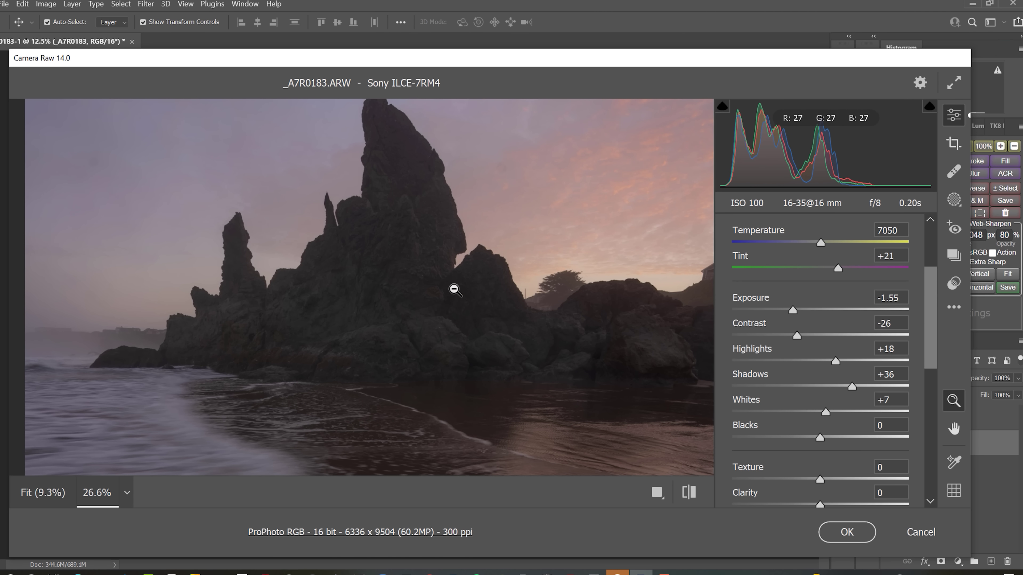
pyautogui.moveTo(797, 335); pyautogui.dragTo(899, 334)
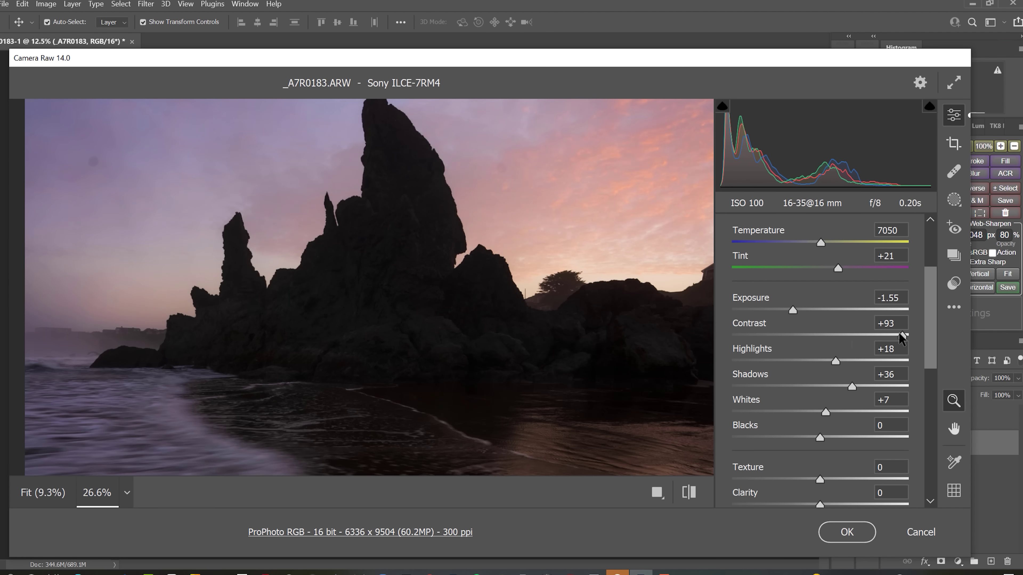
pyautogui.moveTo(828, 337); pyautogui.dragTo(819, 337)
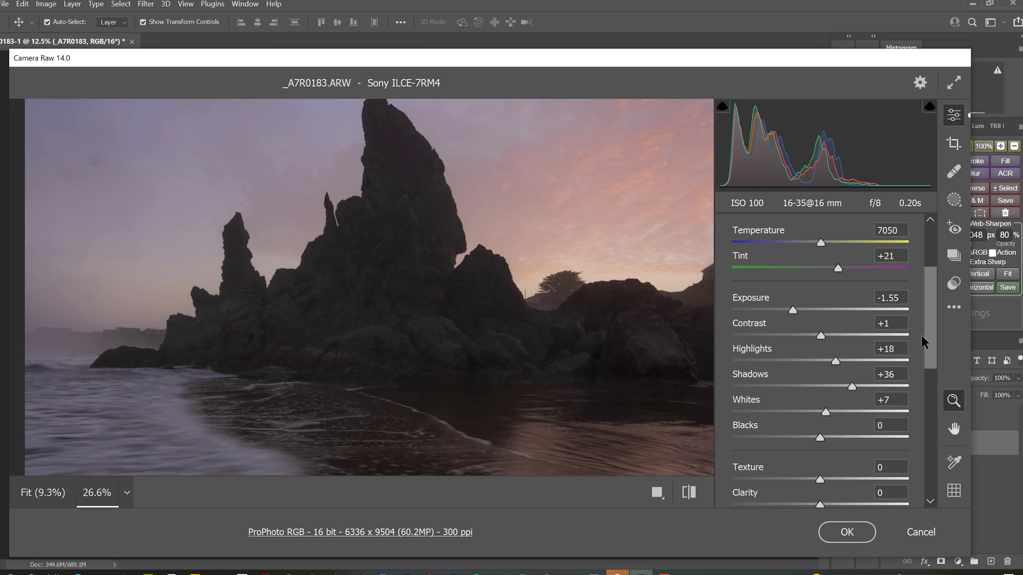
pyautogui.moveTo(856, 388); pyautogui.dragTo(857, 388)
pyautogui.moveTo(823, 436); pyautogui.dragTo(828, 436)
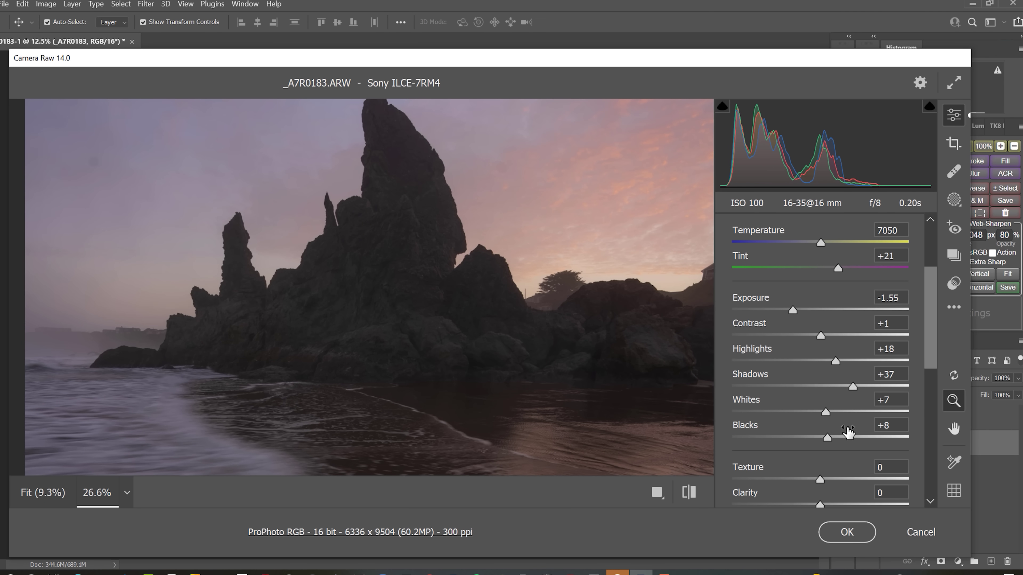
pyautogui.scroll(-5, 922, 336)
pyautogui.scroll(-5, 490, 327)
pyautogui.press('h')
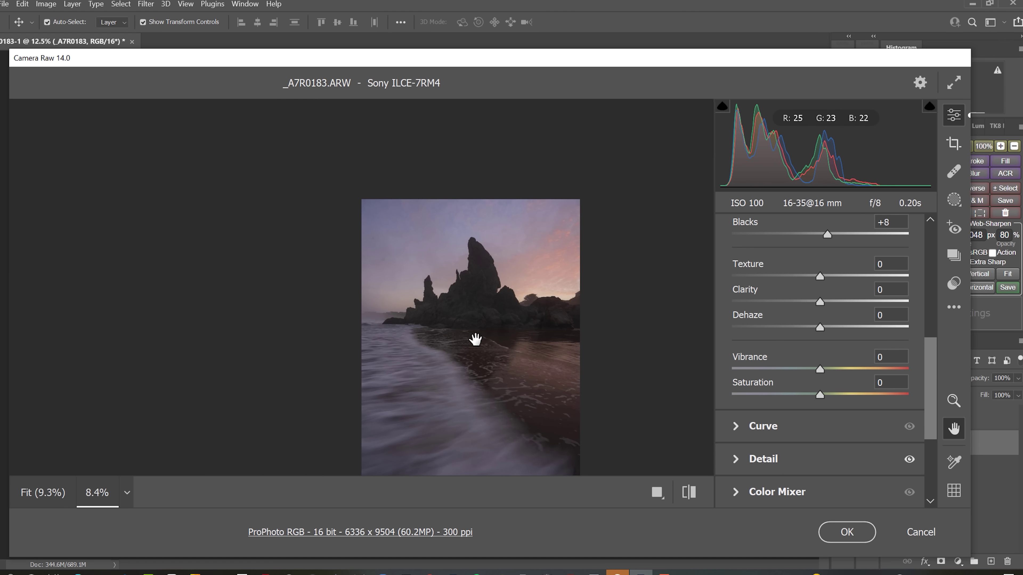
pyautogui.moveTo(474, 338); pyautogui.dragTo(430, 232)
pyautogui.press('z')
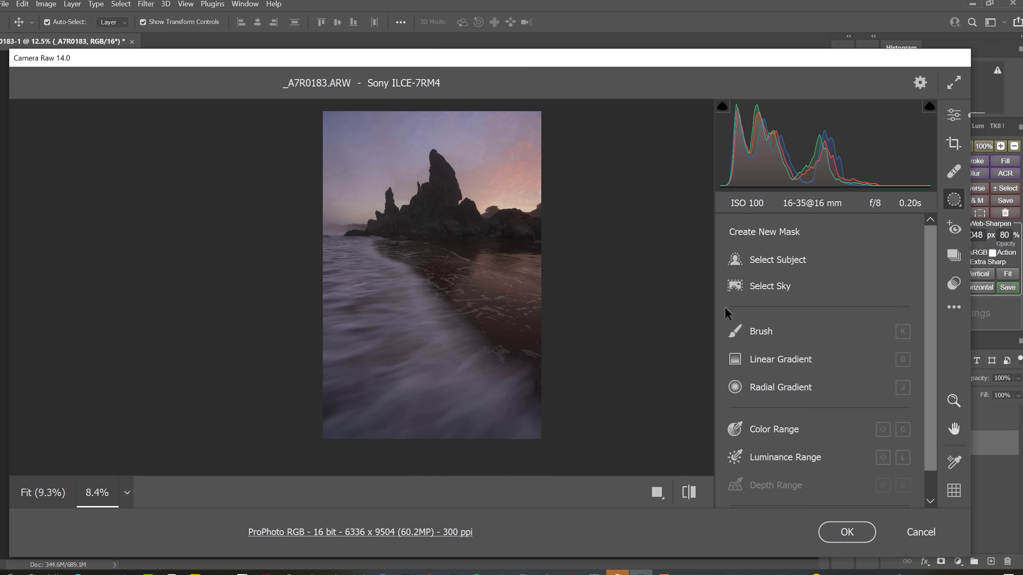
# - Drag a linear gradient over the foreground water: Exposure -0.70, Contrast +27, Highlights -26, Whites +28
pyautogui.click(797, 361)
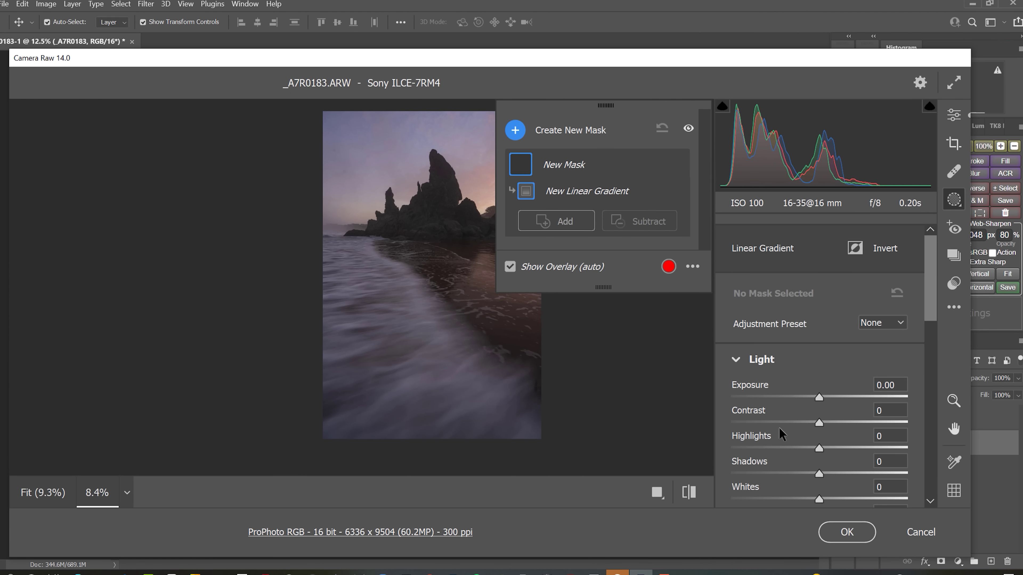
pyautogui.moveTo(832, 421); pyautogui.dragTo(829, 423)
pyautogui.moveTo(817, 449); pyautogui.dragTo(796, 449)
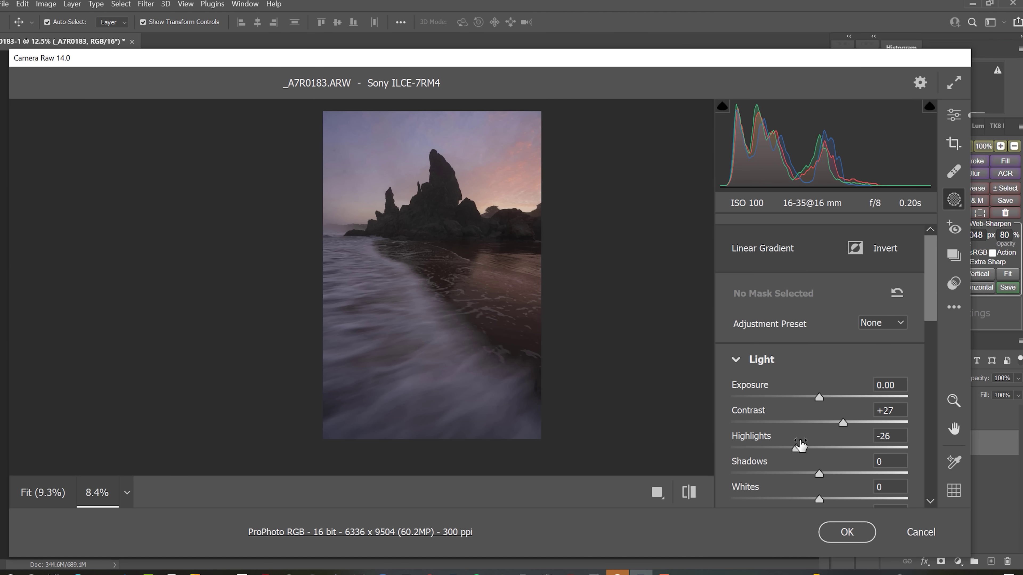
pyautogui.moveTo(819, 397); pyautogui.dragTo(801, 399)
pyautogui.moveTo(407, 441); pyautogui.dragTo(432, 209)
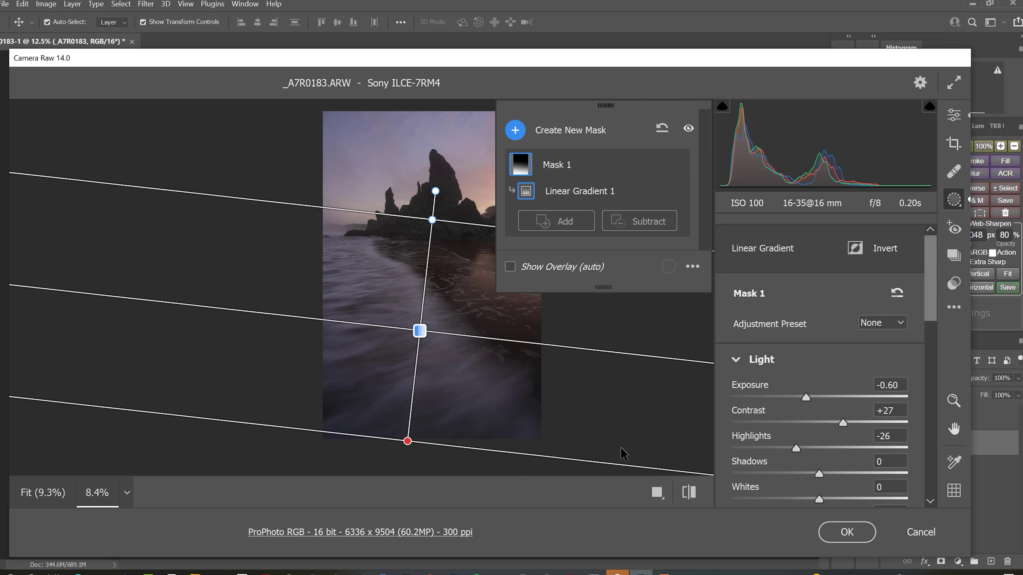
pyautogui.moveTo(807, 397); pyautogui.dragTo(804, 397)
pyautogui.moveTo(821, 495); pyautogui.dragTo(848, 495)
# - Add Mask 2, a linear gradient at the horizon rocks with Highlights -49 and Whites -37, nudged higher
pyautogui.click(577, 133)
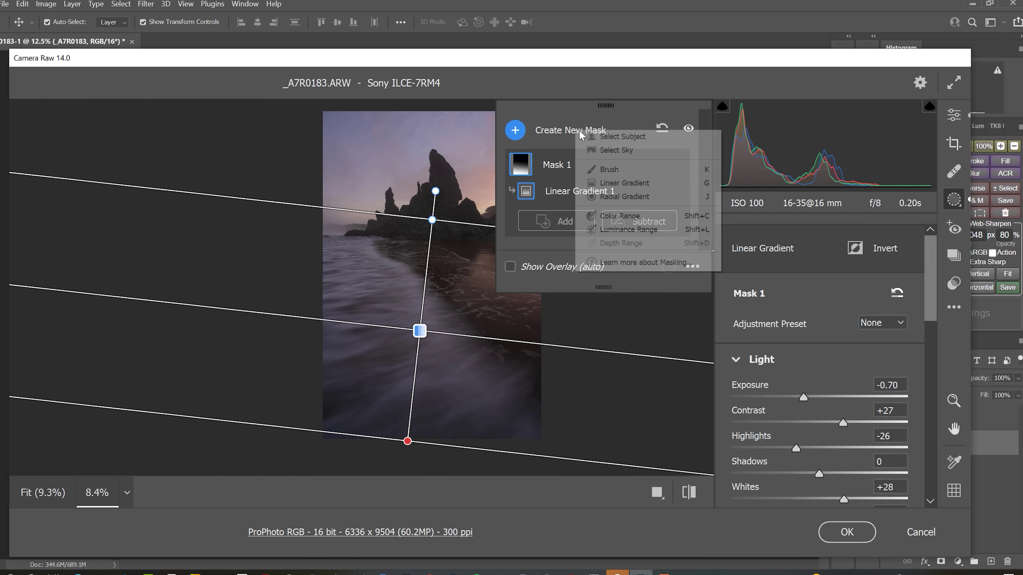
pyautogui.click(655, 182)
pyautogui.press('g')
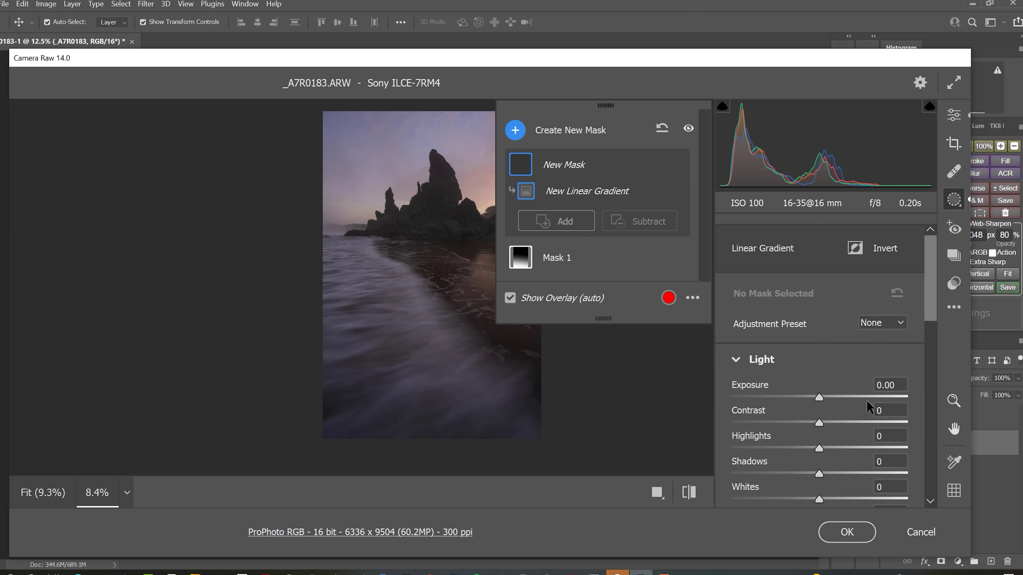
pyautogui.moveTo(820, 449); pyautogui.dragTo(777, 449)
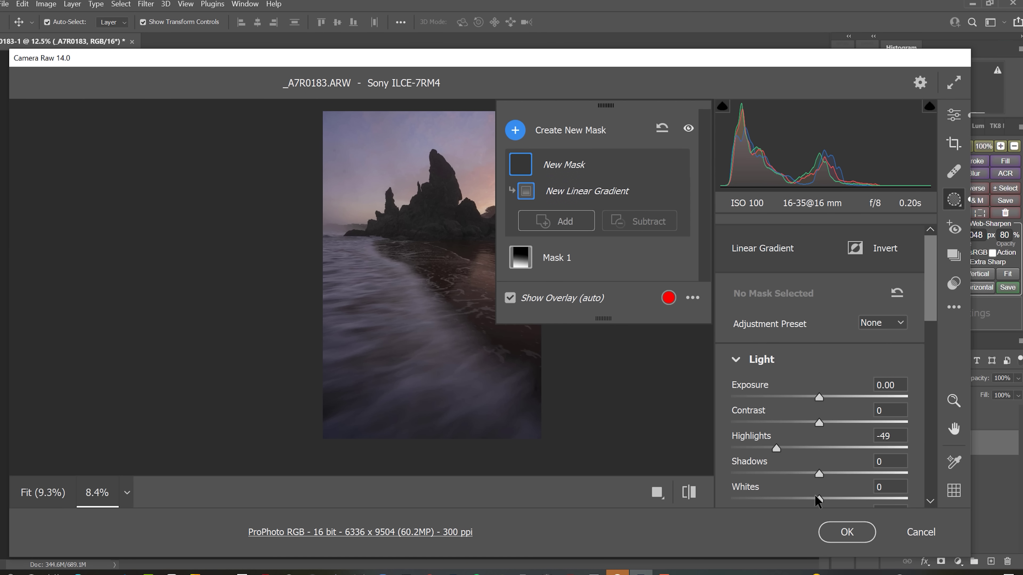
pyautogui.moveTo(818, 500); pyautogui.dragTo(787, 500)
pyautogui.moveTo(439, 193); pyautogui.dragTo(445, 238)
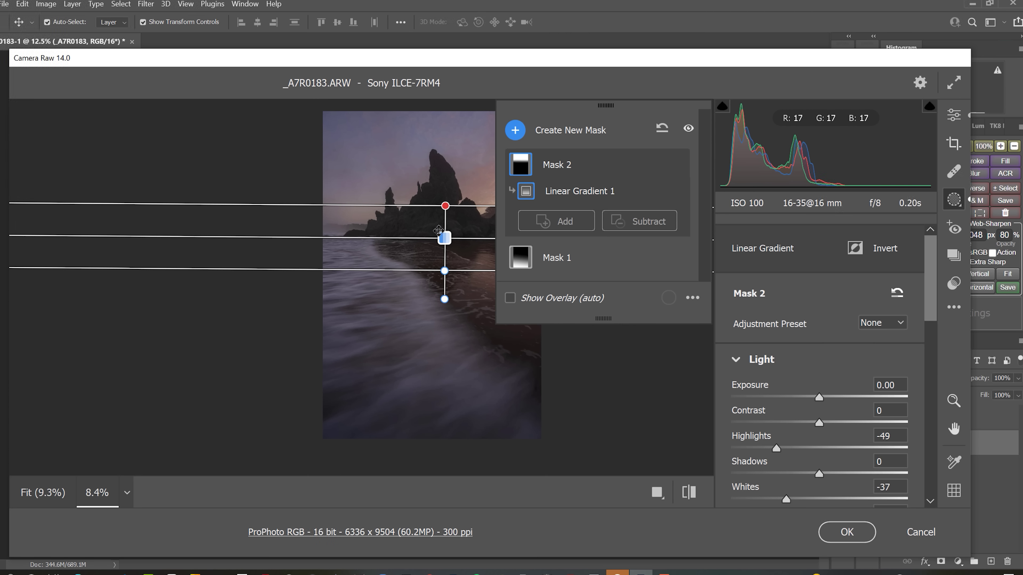
pyautogui.moveTo(439, 231)
pyautogui.mouseDown()
pyautogui.moveTo(435, 211)
pyautogui.moveTo(440, 228)
pyautogui.mouseUp()
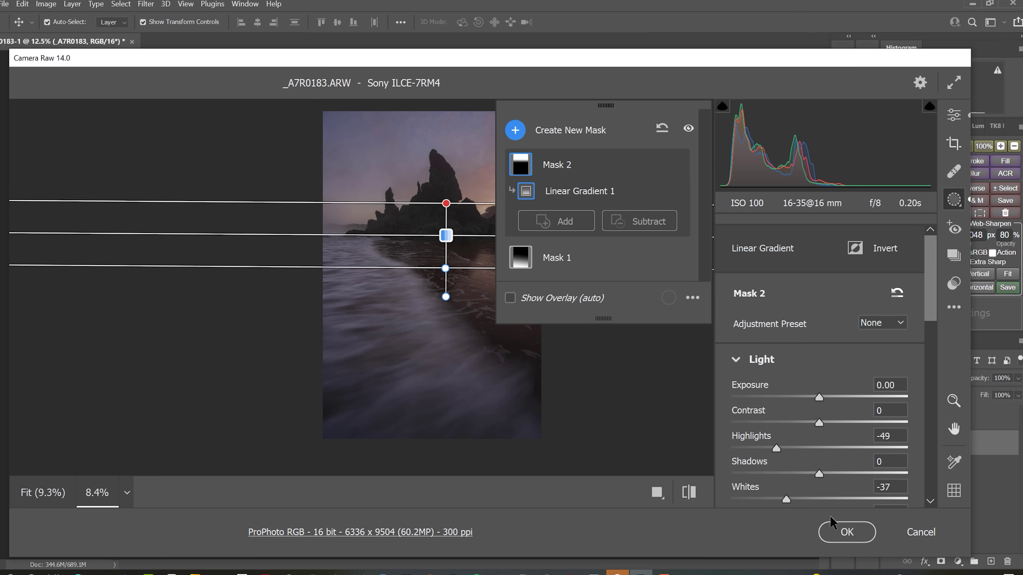
# - Apply the Camera Raw edits, give the copy layer a black mask, and set a full-opacity 1300 brush
pyautogui.click(862, 533)
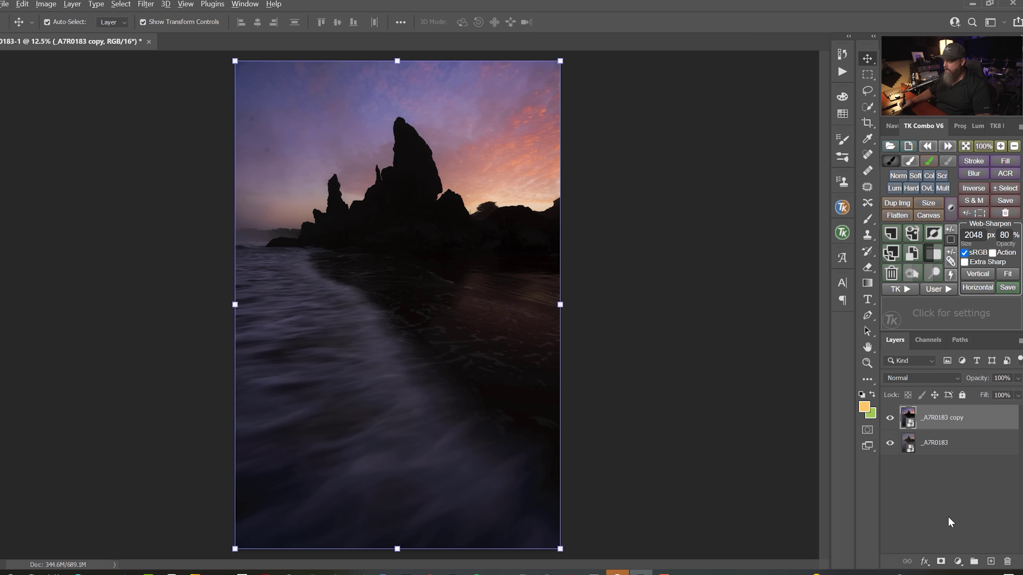
pyautogui.keyDown('alt'); pyautogui.click(941, 562); pyautogui.keyUp('alt')
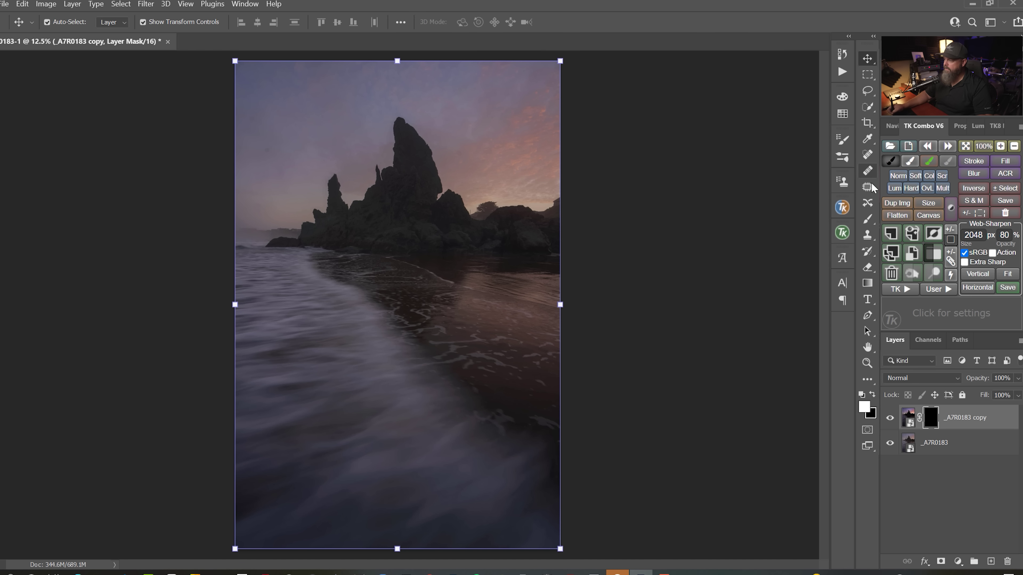
pyautogui.click(867, 219)
pyautogui.press('[')
pyautogui.press('[')
pyautogui.press('[')
pyautogui.press('[')
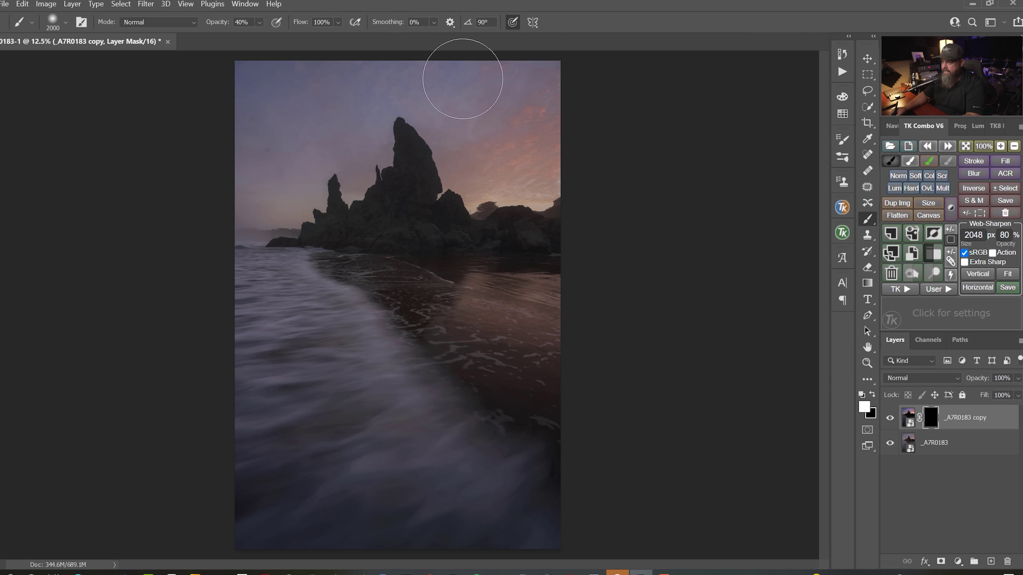
pyautogui.press('0')
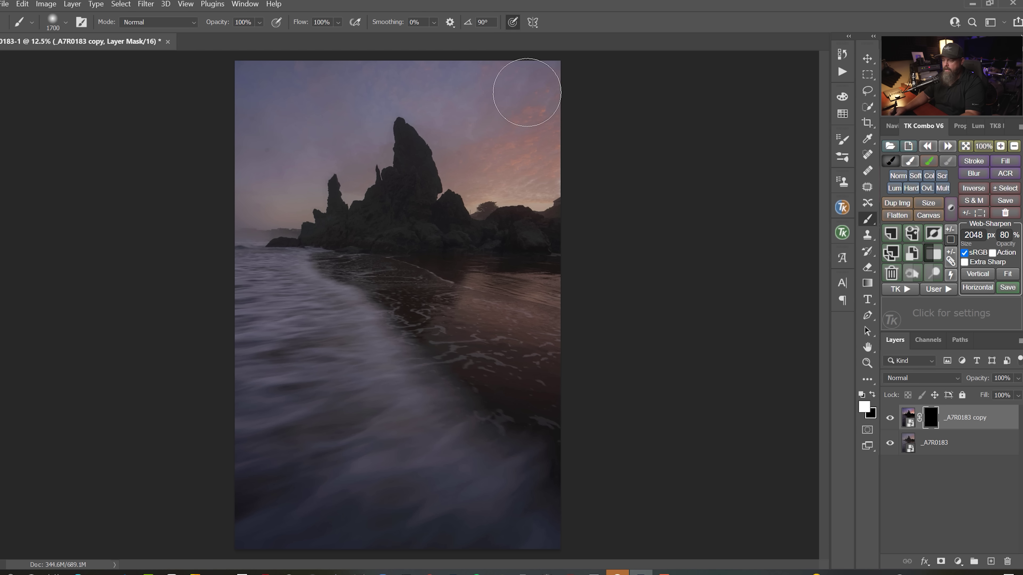
pyautogui.press('[')
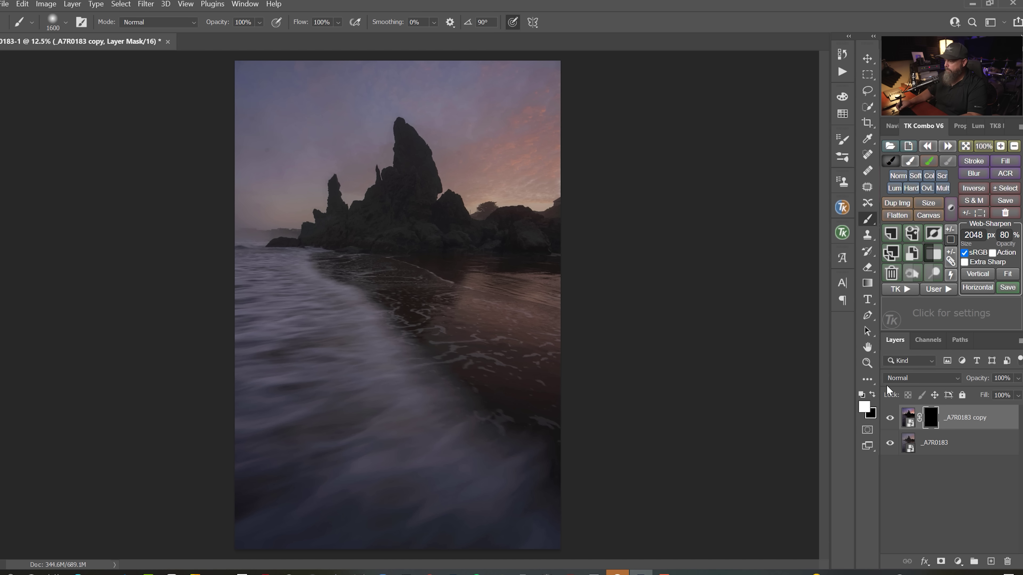
pyautogui.press('[')
pyautogui.press('[')
pyautogui.press('[')
# - Paint white across the top of the mask to reveal the vivid pink and purple sky
pyautogui.moveTo(507, 78)
pyautogui.mouseDown()
pyautogui.moveTo(507, 111)
pyautogui.moveTo(532, 127)
pyautogui.moveTo(482, 79)
pyautogui.moveTo(361, 73)
pyautogui.moveTo(275, 84)
pyautogui.moveTo(264, 104)
pyautogui.moveTo(285, 79)
pyautogui.moveTo(220, 120)
pyautogui.moveTo(339, 113)
pyautogui.moveTo(348, 96)
pyautogui.moveTo(285, 130)
pyautogui.moveTo(302, 159)
pyautogui.moveTo(245, 174)
pyautogui.moveTo(303, 117)
pyautogui.moveTo(281, 166)
pyautogui.moveTo(229, 186)
pyautogui.moveTo(303, 135)
pyautogui.moveTo(344, 124)
pyautogui.moveTo(348, 136)
pyautogui.moveTo(362, 69)
pyautogui.moveTo(469, 77)
pyautogui.moveTo(434, 86)
pyautogui.moveTo(456, 122)
pyautogui.moveTo(499, 148)
pyautogui.moveTo(607, 100)
pyautogui.moveTo(475, 120)
pyautogui.moveTo(493, 155)
pyautogui.moveTo(543, 155)
pyautogui.moveTo(457, 114)
pyautogui.moveTo(499, 151)
pyautogui.moveTo(552, 142)
pyautogui.moveTo(477, 156)
pyautogui.moveTo(451, 111)
pyautogui.moveTo(364, 65)
pyautogui.moveTo(356, 116)
pyautogui.moveTo(365, 141)
pyautogui.moveTo(343, 137)
pyautogui.mouseUp()
pyautogui.press('[')
pyautogui.press('[')
pyautogui.press('[')
pyautogui.press(']')
pyautogui.press(']')
pyautogui.press('[')
pyautogui.press('[')
pyautogui.press('[')
pyautogui.press('[')
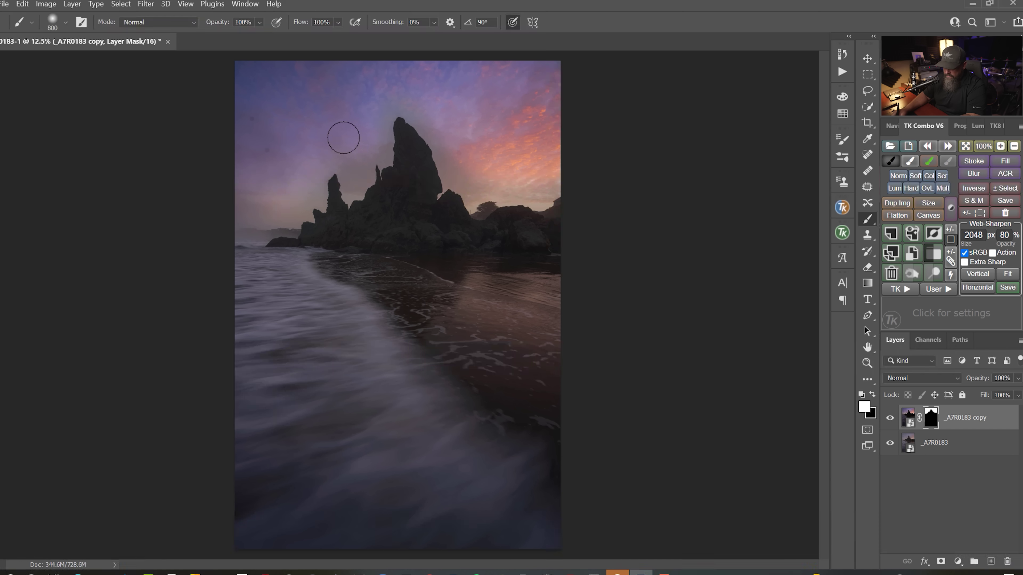
pyautogui.moveTo(304, 165)
pyautogui.mouseDown()
pyautogui.moveTo(279, 187)
pyautogui.moveTo(457, 125)
pyautogui.moveTo(303, 160)
pyautogui.moveTo(547, 120)
pyautogui.moveTo(451, 190)
pyautogui.moveTo(537, 126)
pyautogui.moveTo(521, 148)
pyautogui.mouseUp()
pyautogui.press(']')
pyautogui.press(']')
pyautogui.press(']')
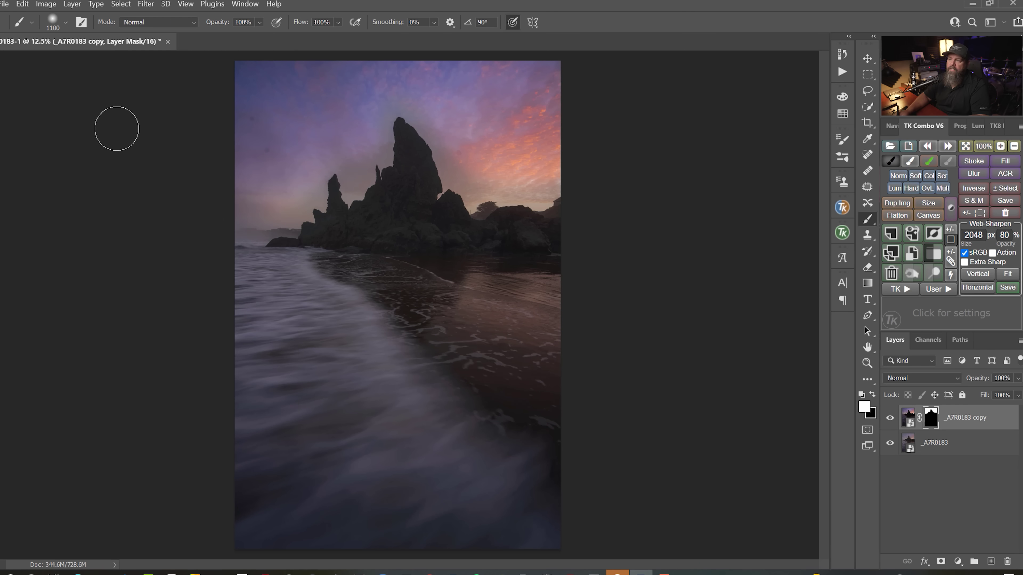
pyautogui.click(121, 4)
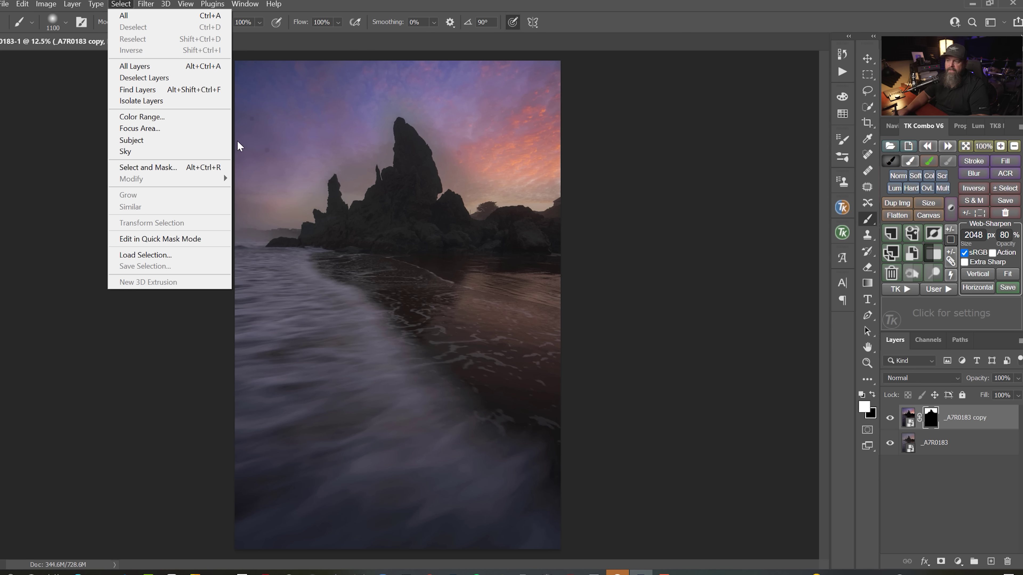
# - Run Select > Sky to select the sky around the sea stacks, then zoom in on the spires
pyautogui.click(165, 151)
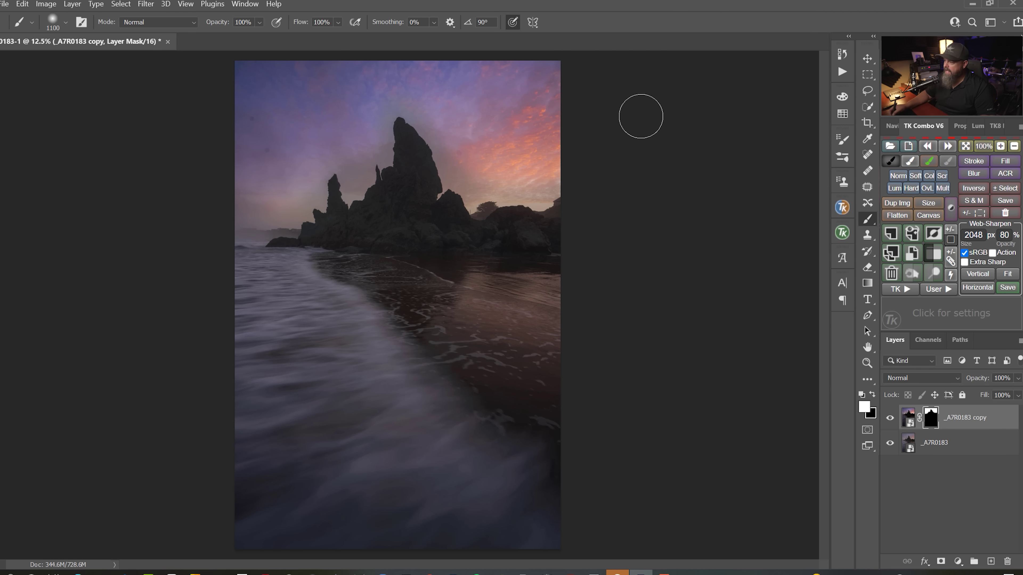
pyautogui.moveTo(345, 154); pyautogui.dragTo(372, 155)
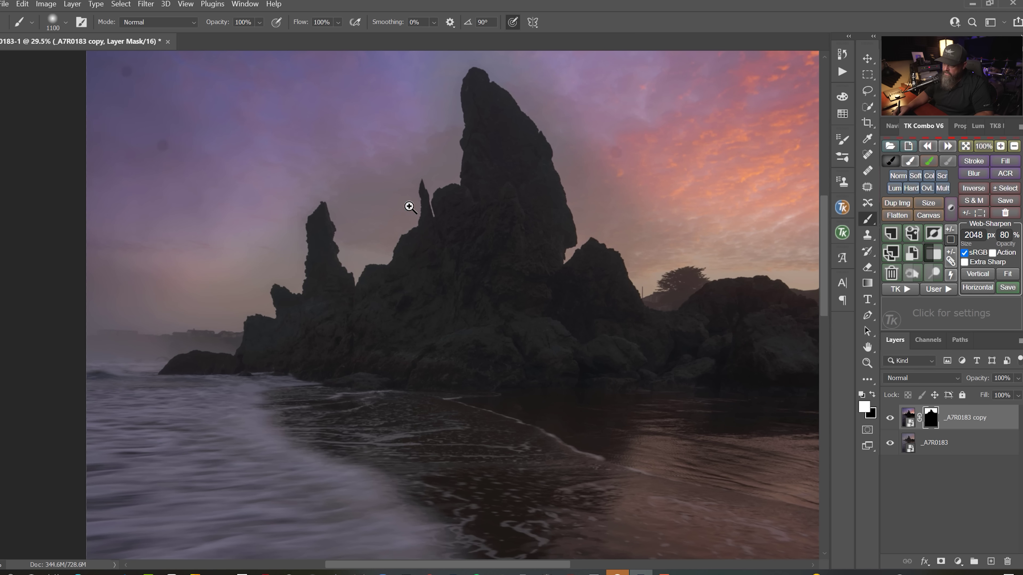
# - Paint pinker sky between the rock spires and brighter sky down toward the horizon
pyautogui.moveTo(395, 204)
pyautogui.mouseDown()
pyautogui.moveTo(360, 226)
pyautogui.moveTo(337, 188)
pyautogui.moveTo(293, 215)
pyautogui.moveTo(301, 229)
pyautogui.moveTo(275, 226)
pyautogui.mouseUp()
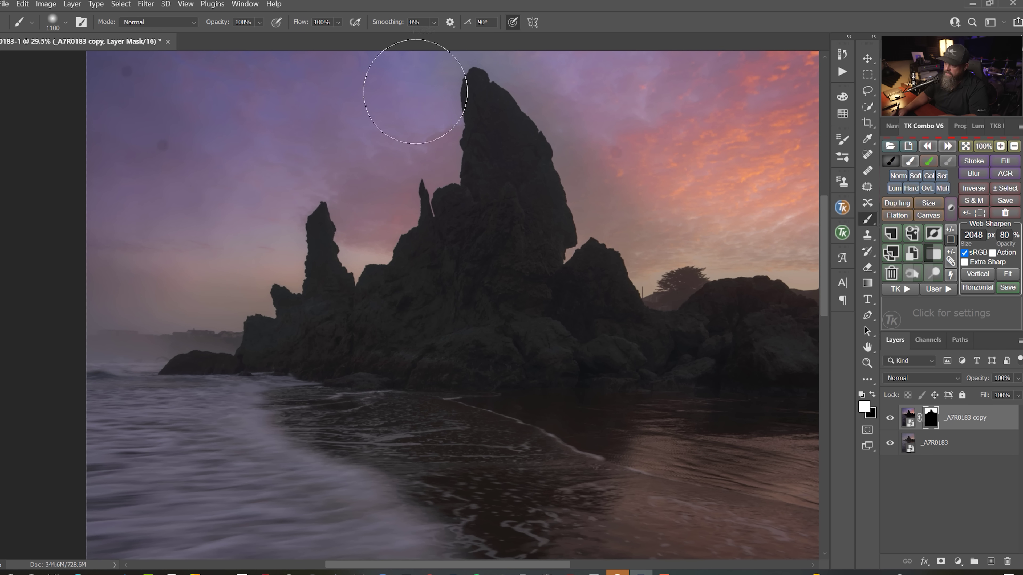
pyautogui.moveTo(411, 86); pyautogui.dragTo(290, 201)
pyautogui.moveTo(488, 213)
pyautogui.mouseDown()
pyautogui.moveTo(468, 330)
pyautogui.moveTo(487, 324)
pyautogui.moveTo(504, 368)
pyautogui.moveTo(660, 380)
pyautogui.moveTo(548, 355)
pyautogui.mouseUp()
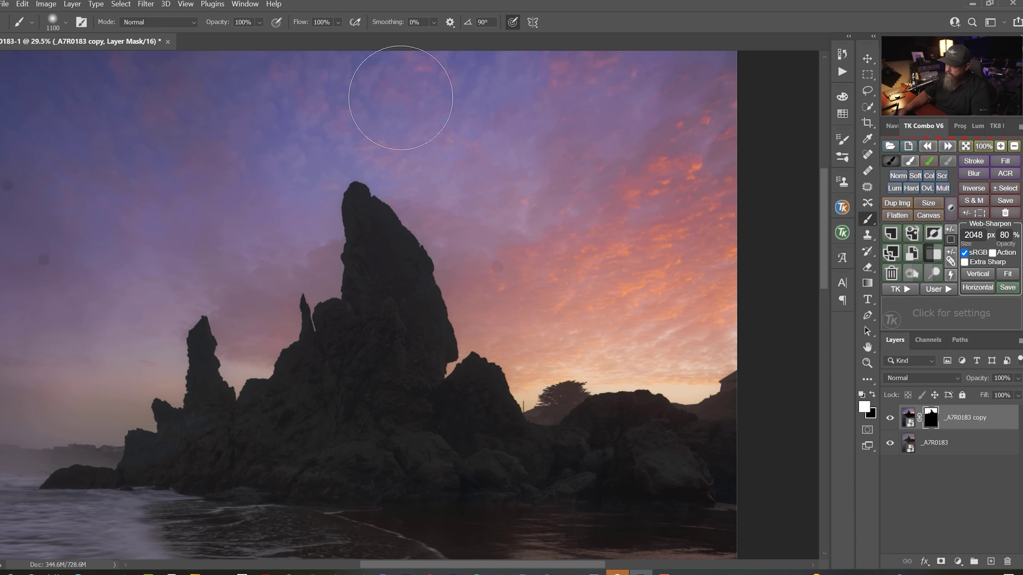
pyautogui.moveTo(466, 220); pyautogui.dragTo(616, 224)
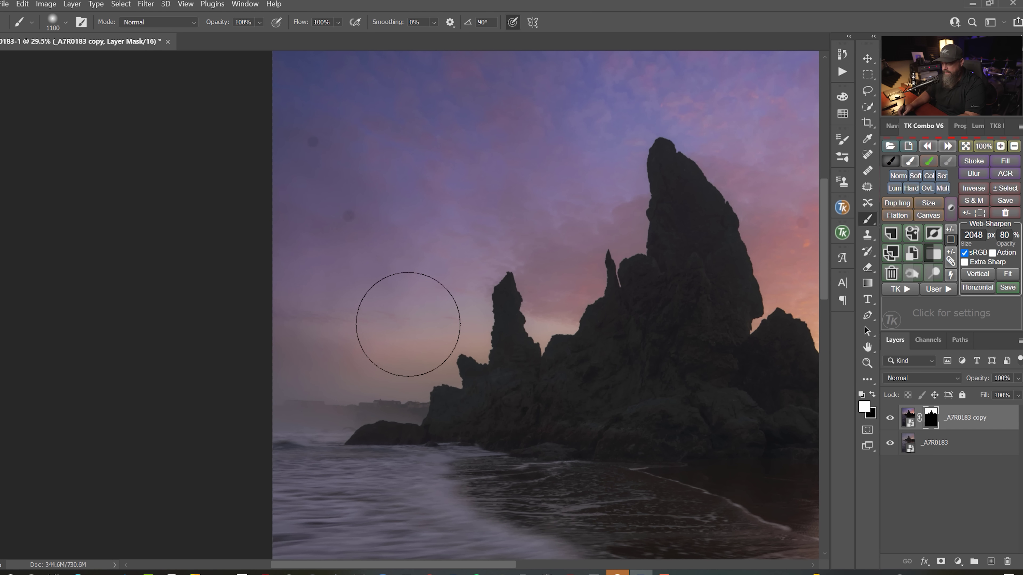
# - With the brush at size 1700 and 20% opacity, softly blend sky into the horizon haze
pyautogui.press(']')
pyautogui.press(']')
pyautogui.press(']')
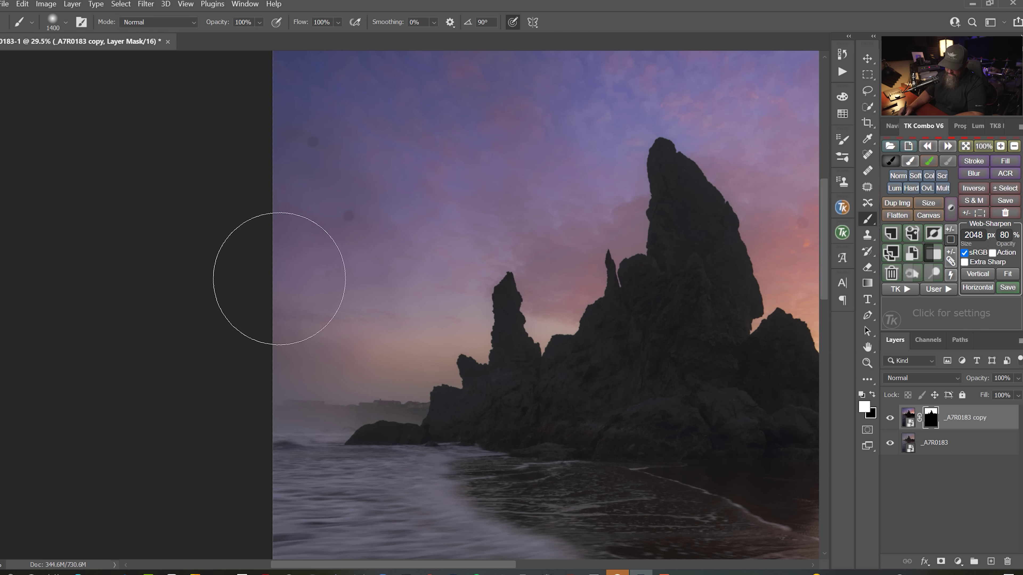
pyautogui.press(']')
pyautogui.press(']')
pyautogui.press(']')
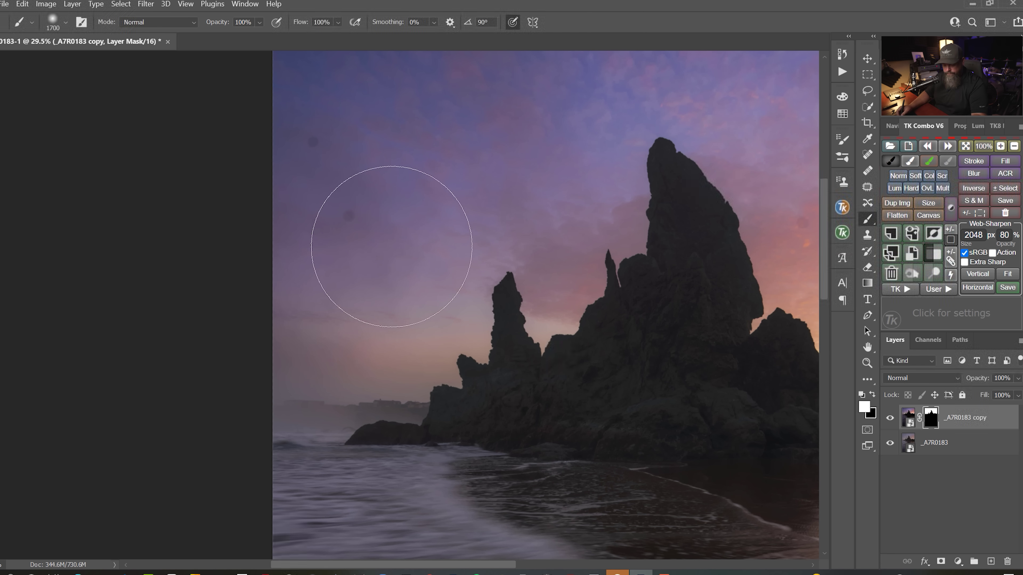
pyautogui.press('2')
pyautogui.moveTo(468, 297)
pyautogui.mouseDown()
pyautogui.moveTo(399, 317)
pyautogui.moveTo(480, 289)
pyautogui.mouseUp()
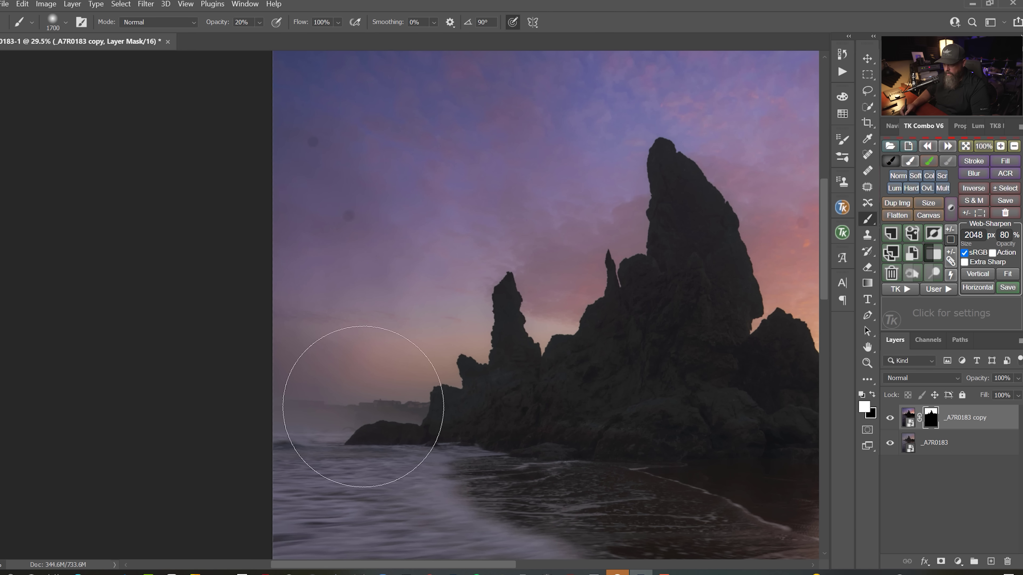
# - Toggle the copy layer off and on to compare the blended sky
pyautogui.click(891, 418)
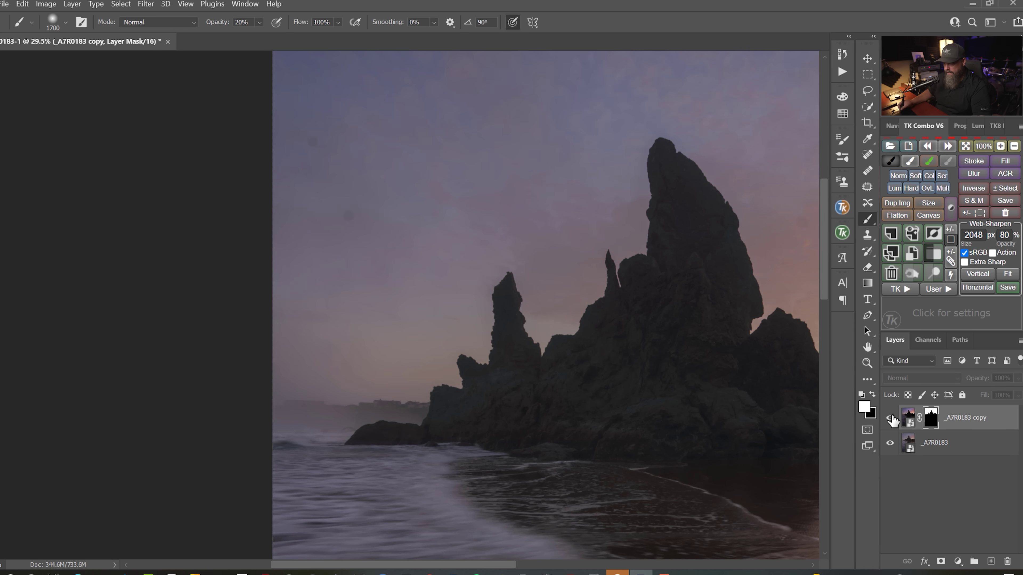
pyautogui.click(892, 418)
pyautogui.click(891, 418)
pyautogui.click(891, 418)
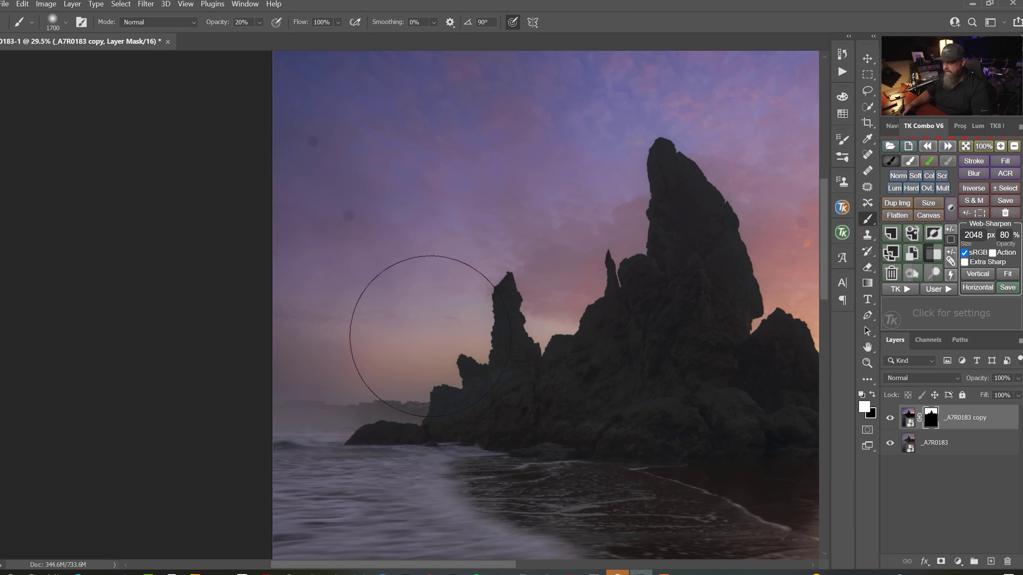
# - Inspect the layer mask on its own, then return to colour and zoom in on the cypress tree
pyautogui.keyDown('alt'); pyautogui.click(934, 420); pyautogui.keyUp('alt')
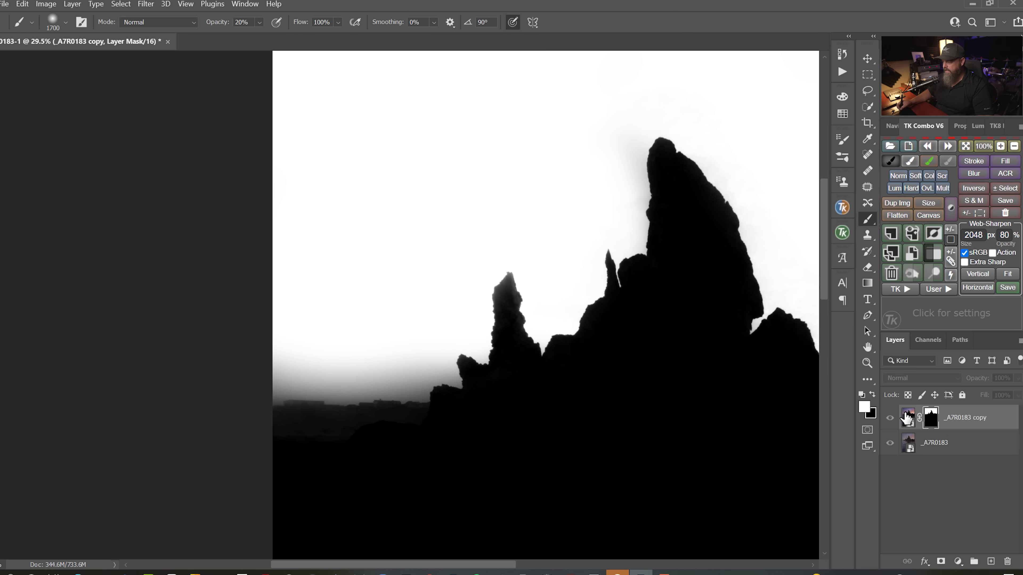
pyautogui.moveTo(714, 338); pyautogui.dragTo(418, 347)
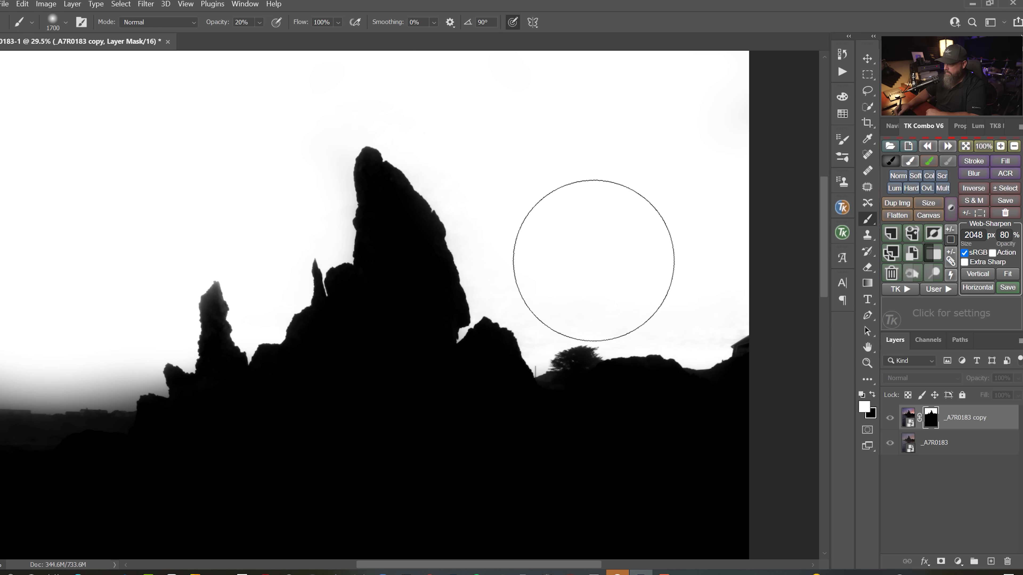
pyautogui.hotkey('ctrl', '2')
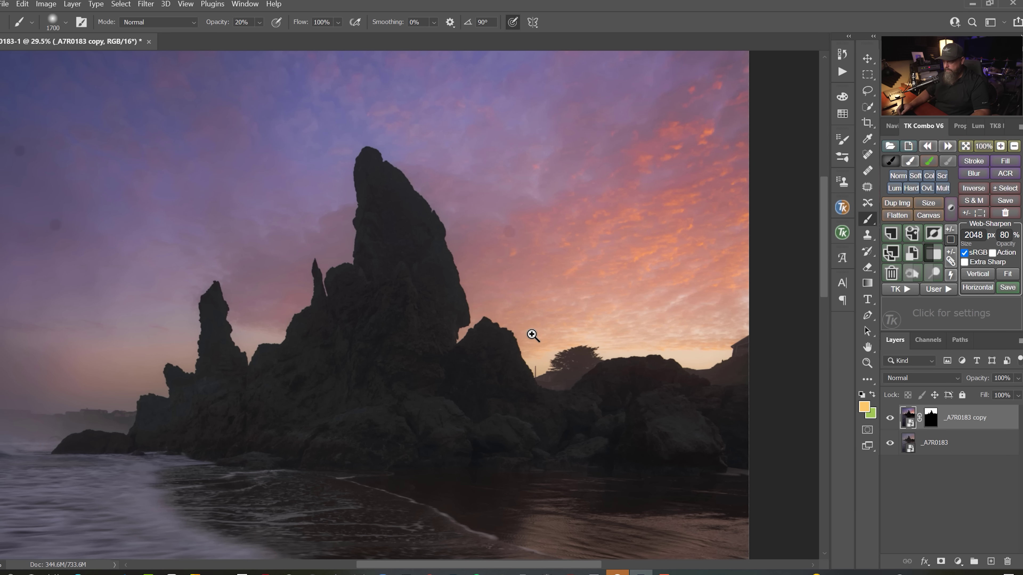
pyautogui.moveTo(533, 335); pyautogui.dragTo(607, 401)
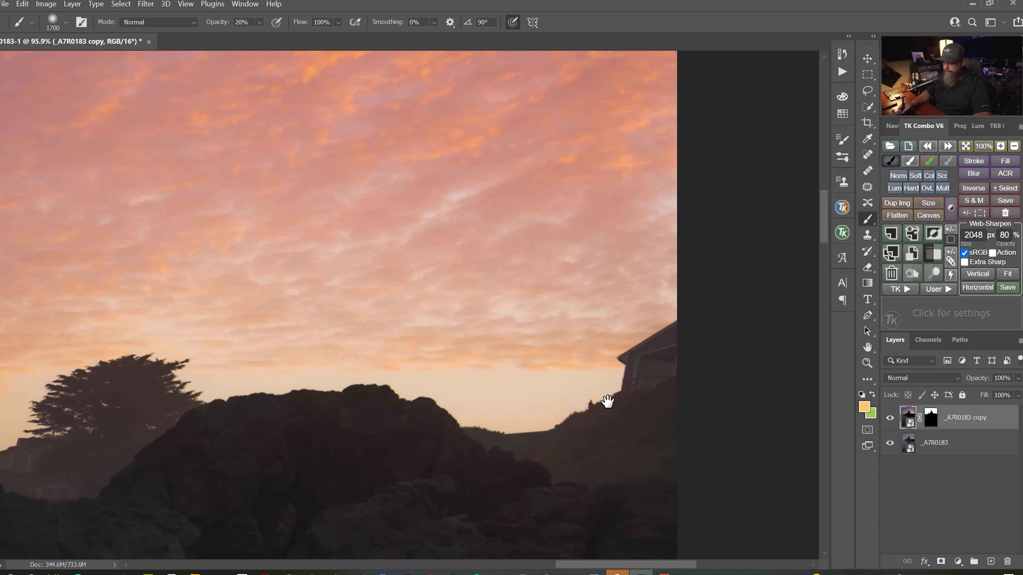
pyautogui.hscroll(-10, 608, 401)
pyautogui.scroll(5, 608, 402)
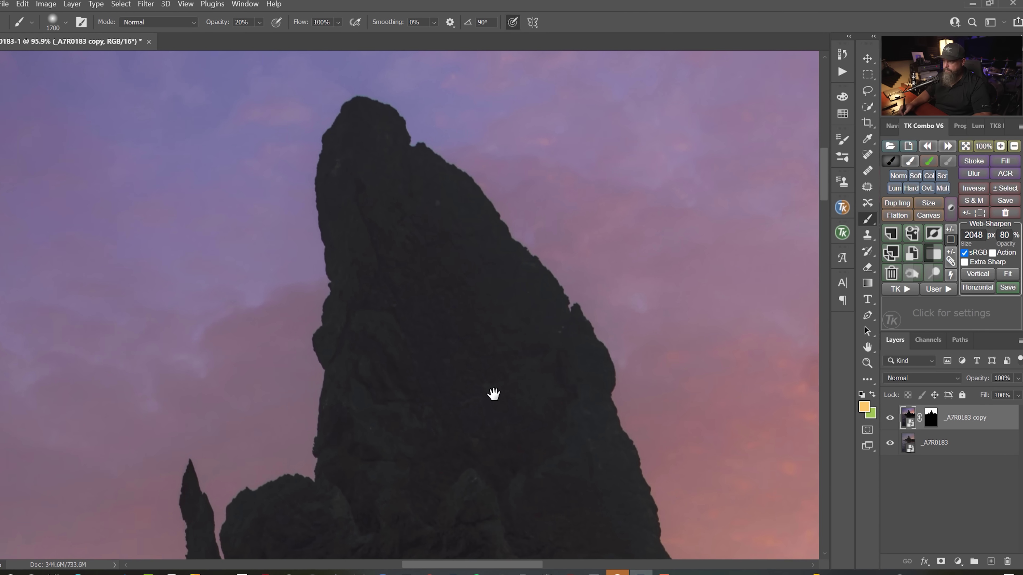
pyautogui.hscroll(-10, 494, 394)
pyautogui.scroll(-8, 494, 394)
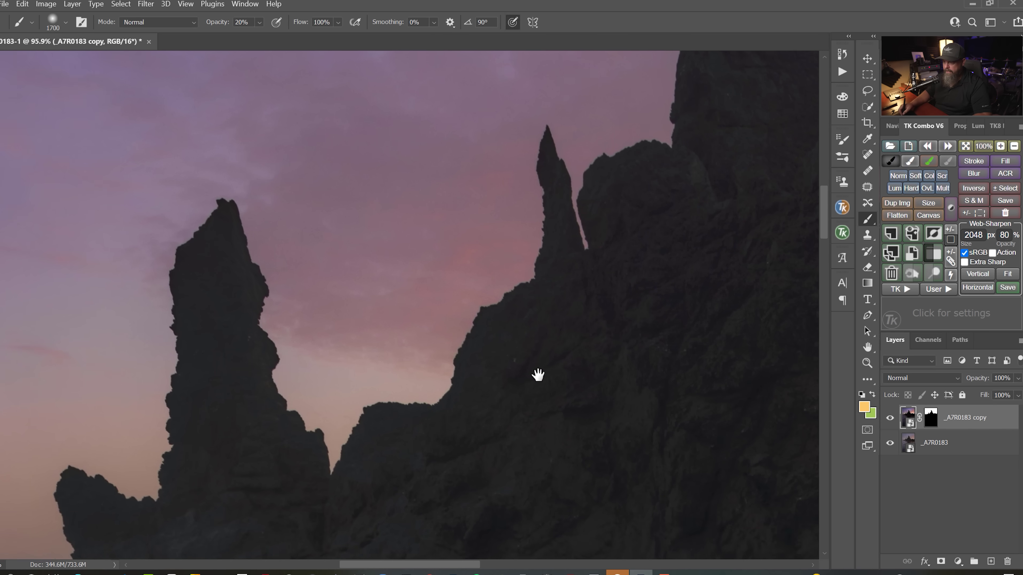
pyautogui.hscroll(-10, 537, 375)
pyautogui.scroll(-6, 537, 375)
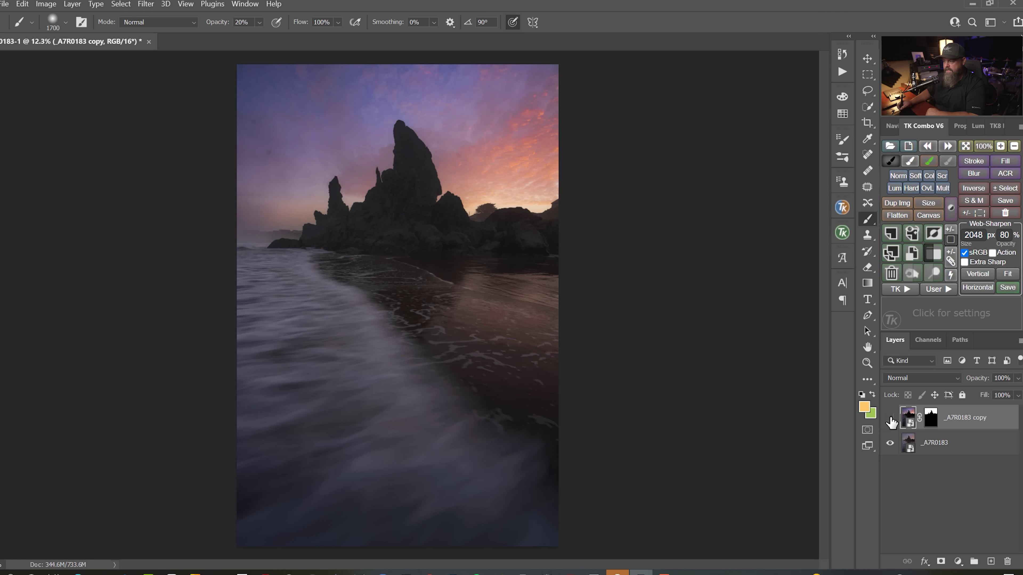
pyautogui.click(890, 417)
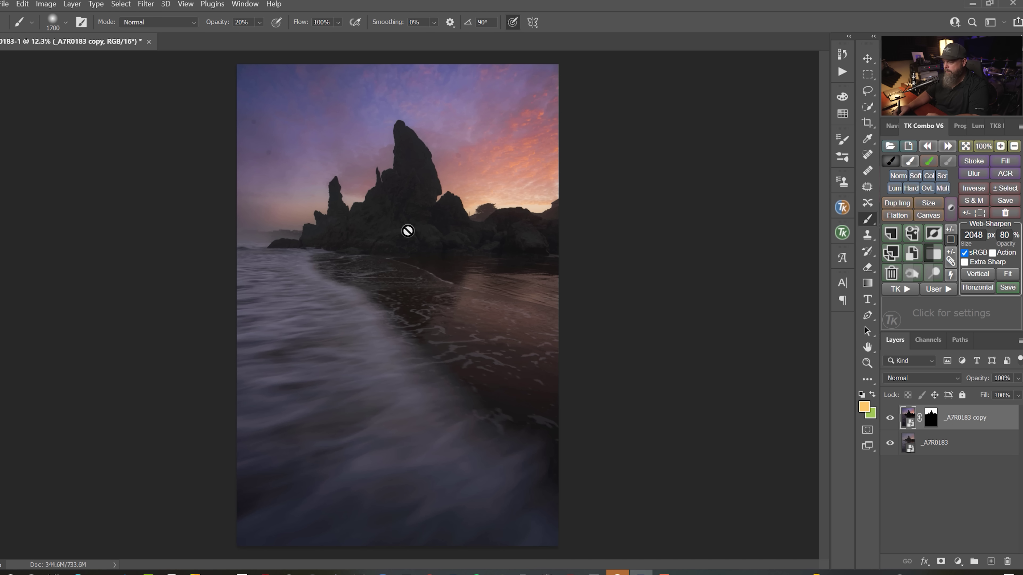
# - Compare the image with and without the _A7R0183 copy layer, then open the Lumenzia panel
pyautogui.click(977, 126)
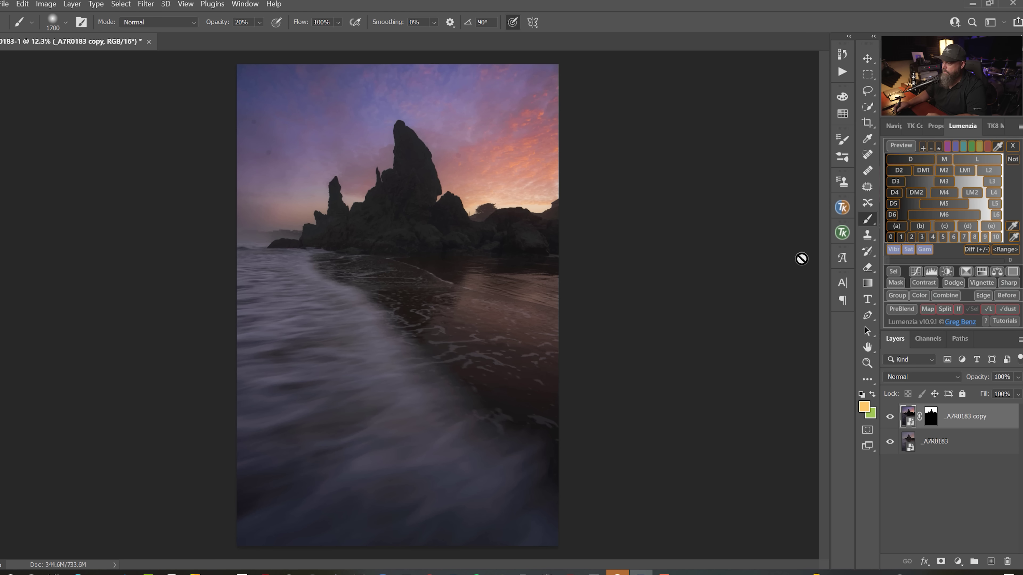
# - Preview the D3 and D5 darks masks in Lumenzia, then create a D4 Curves adjustment layer
pyautogui.click(897, 181)
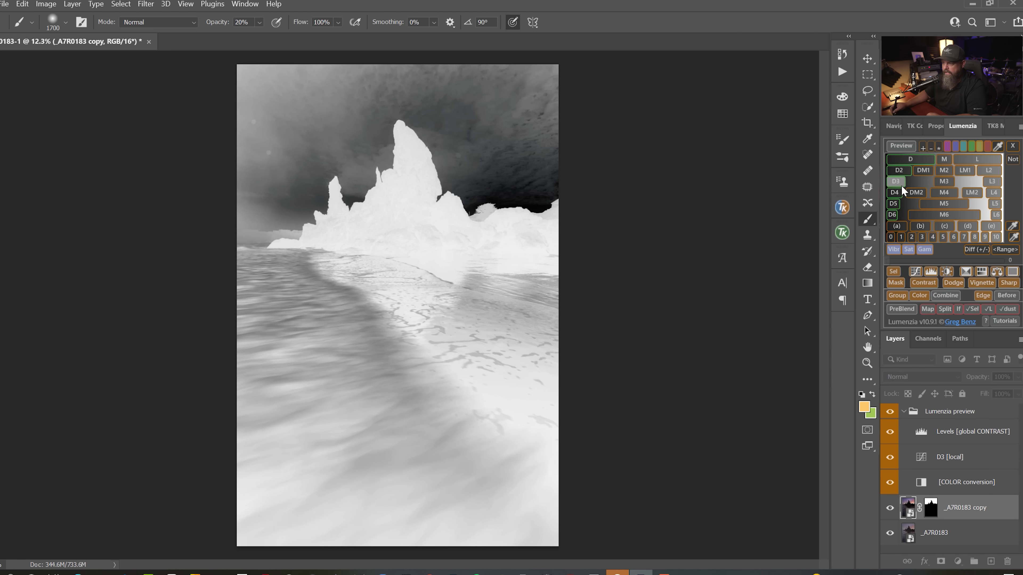
pyautogui.click(893, 204)
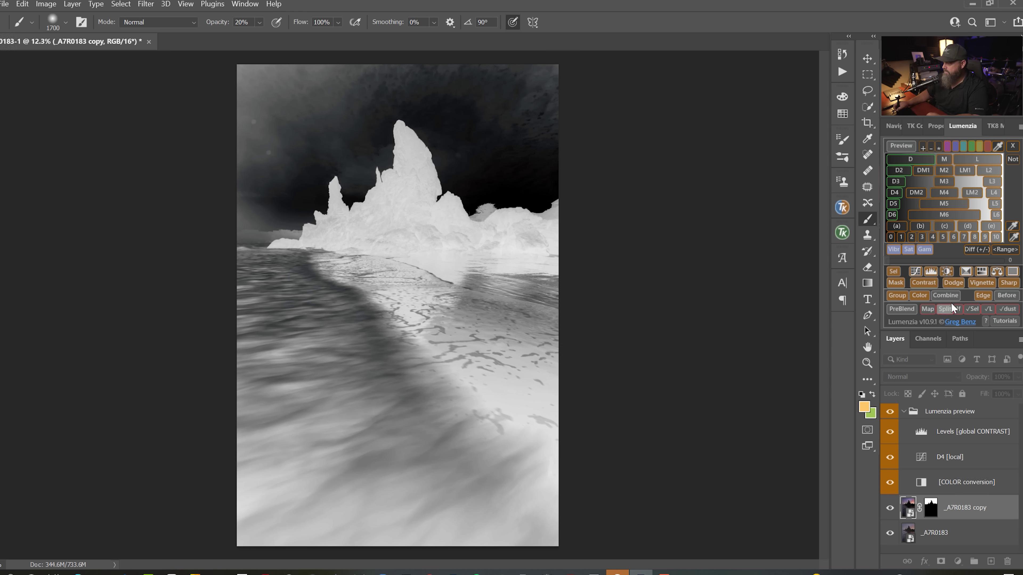
pyautogui.click(920, 268)
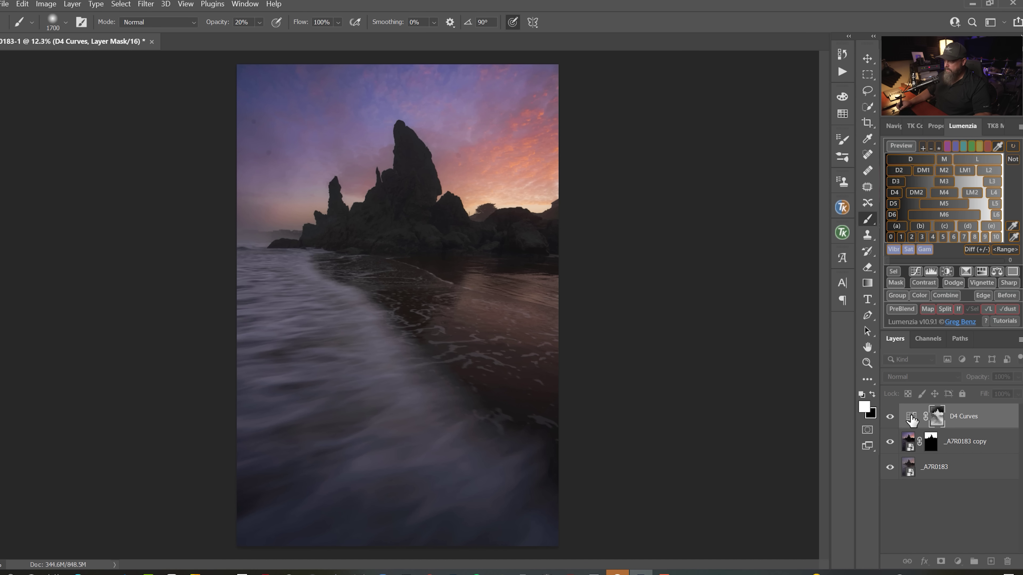
pyautogui.keyDown('alt'); pyautogui.click(939, 418); pyautogui.keyUp('alt')
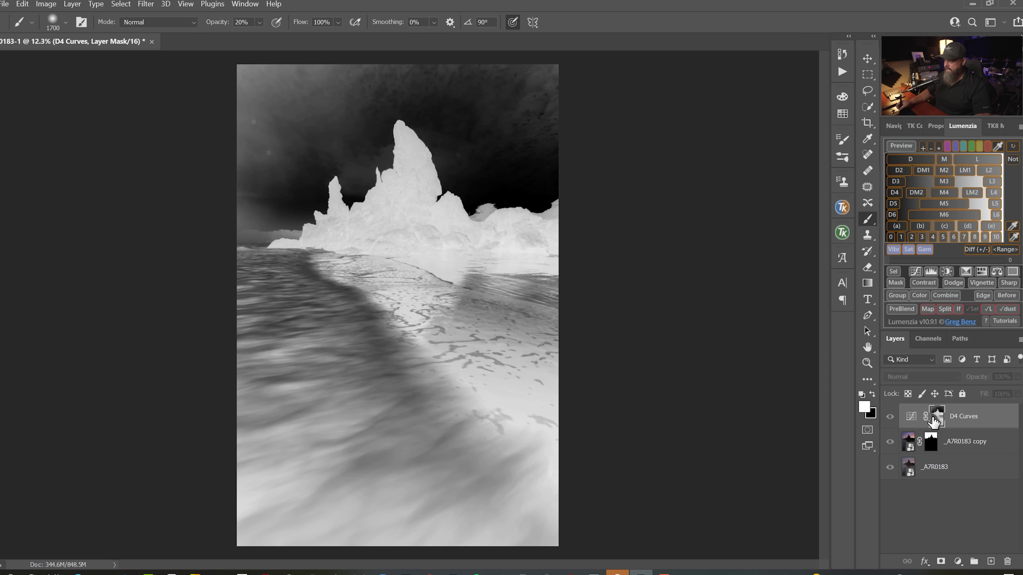
pyautogui.click(912, 419)
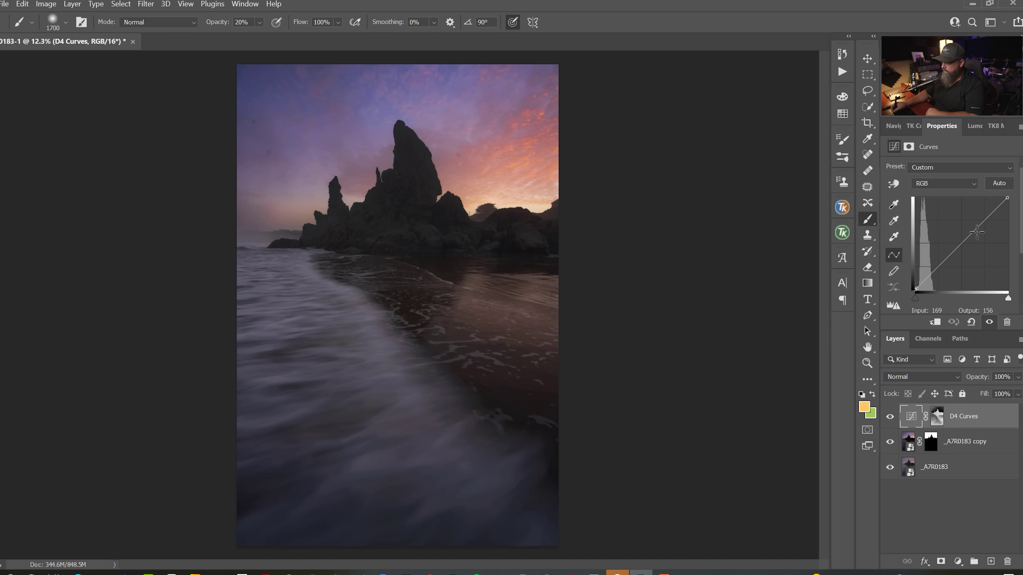
# - Raise the curve's shadow point to 29/44 to lift the dark tones, and compare before/after
pyautogui.click(964, 242)
pyautogui.moveTo(927, 279); pyautogui.dragTo(926, 274)
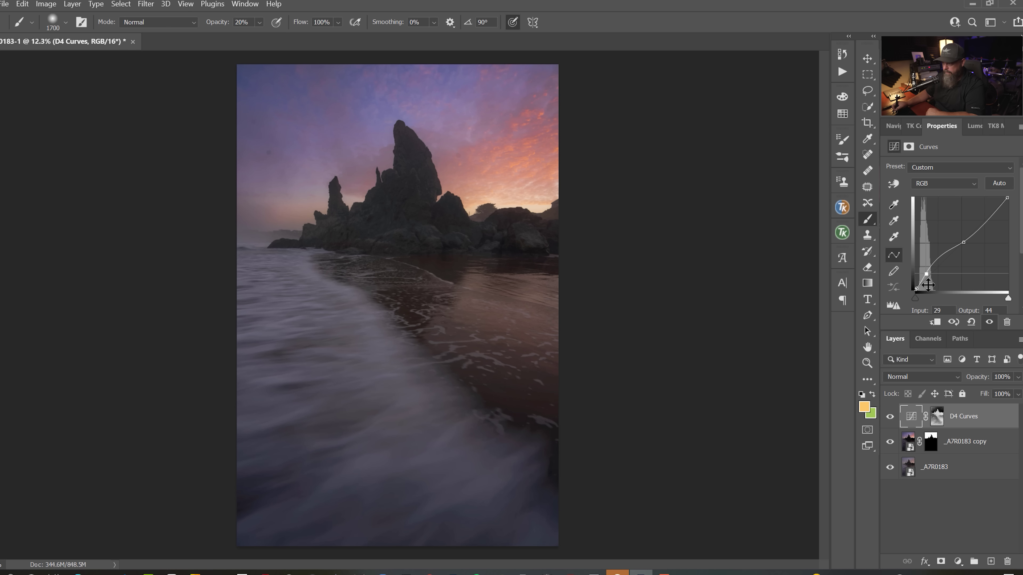
pyautogui.click(890, 418)
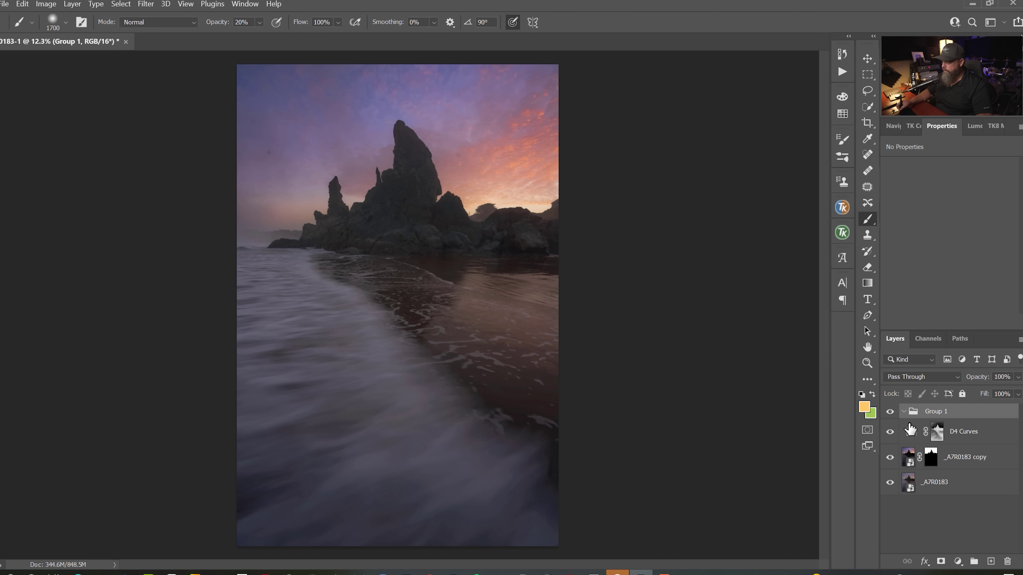
# - Put D4 Curves in Group 1 with a black mask, and paint white over the rocks at 70% opacity, size 2100
pyautogui.moveTo(910, 430); pyautogui.dragTo(910, 428)
pyautogui.keyDown('alt'); pyautogui.click(940, 564); pyautogui.keyUp('alt')
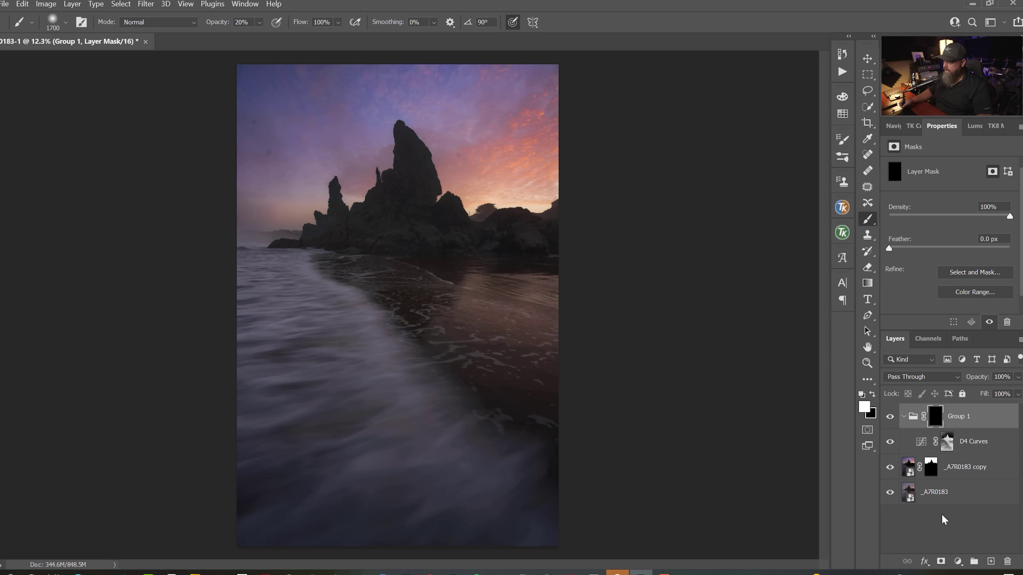
pyautogui.press('7')
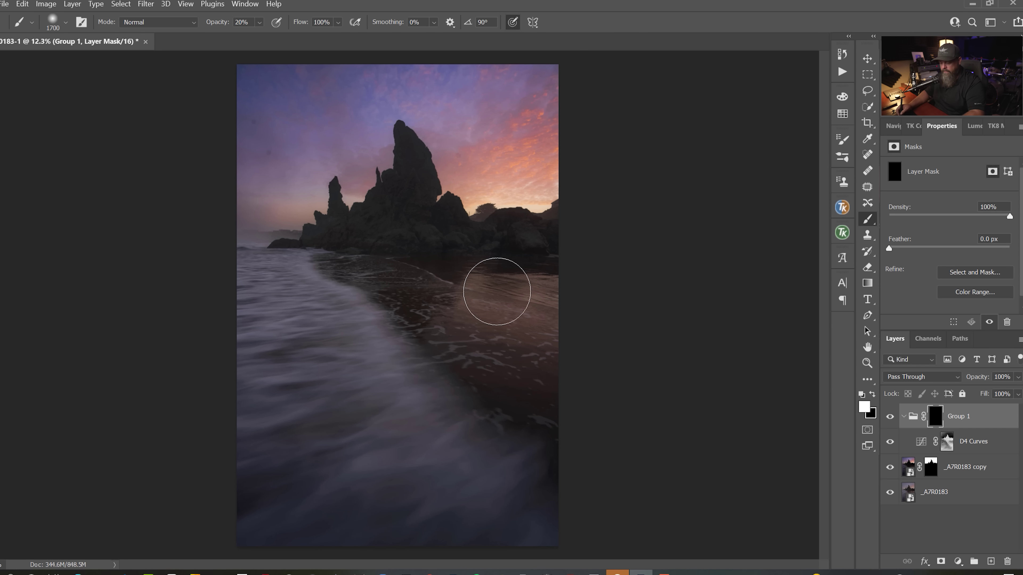
pyautogui.press(']')
pyautogui.press(']')
pyautogui.press(']')
pyautogui.press(']')
pyautogui.moveTo(383, 212)
pyautogui.mouseDown()
pyautogui.moveTo(361, 222)
pyautogui.moveTo(392, 201)
pyautogui.moveTo(580, 222)
pyautogui.moveTo(411, 201)
pyautogui.moveTo(342, 228)
pyautogui.moveTo(281, 231)
pyautogui.mouseUp()
pyautogui.press('[')
pyautogui.press('[')
pyautogui.press(']')
pyautogui.press(']')
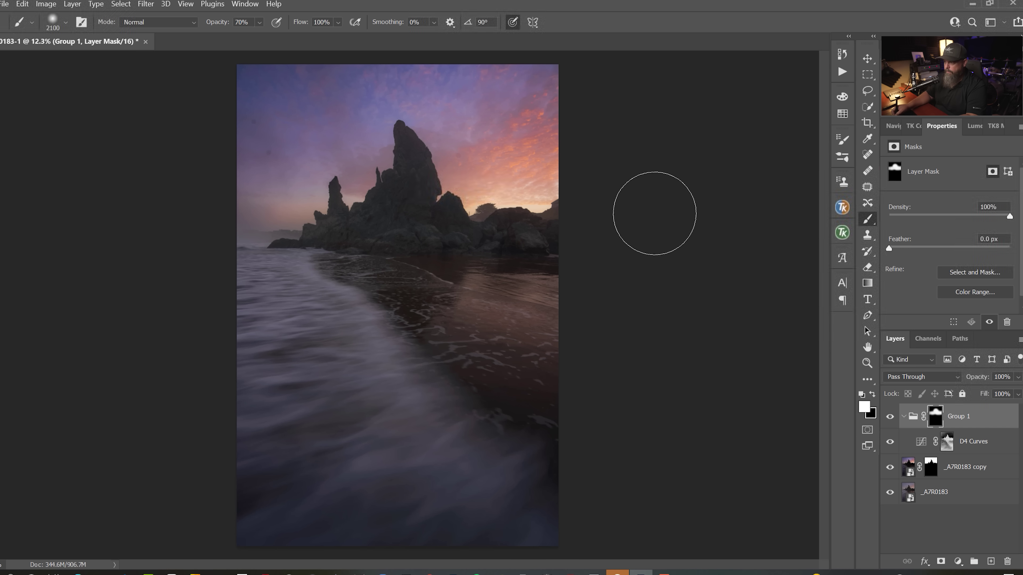
# - Compare Group 1 on and off, inspect the Group 1 and D4 Curves masks, and fit the image on screen
pyautogui.click(890, 419)
pyautogui.click(890, 419)
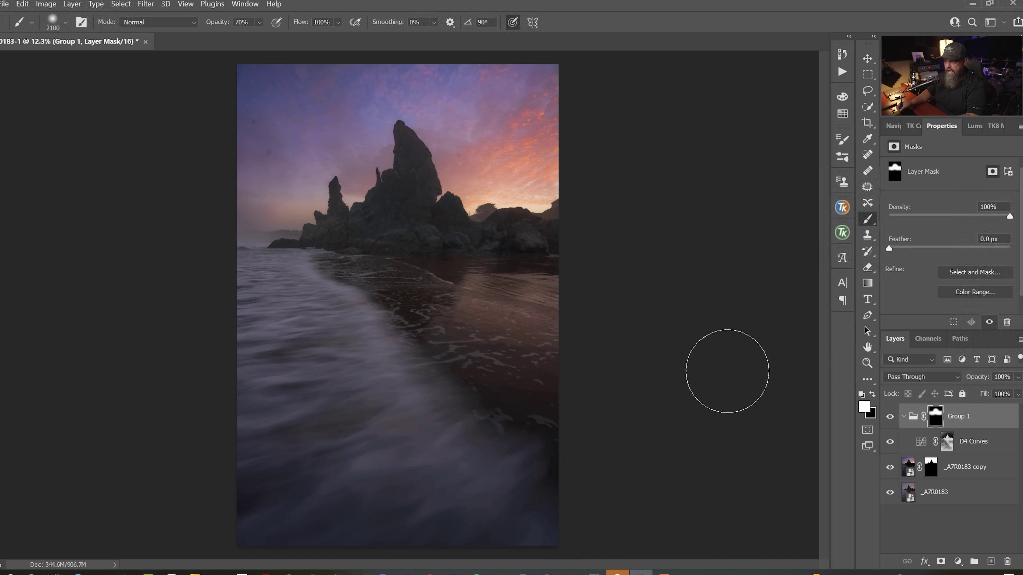
pyautogui.moveTo(406, 175); pyautogui.dragTo(468, 199)
pyautogui.moveTo(514, 286); pyautogui.dragTo(560, 400)
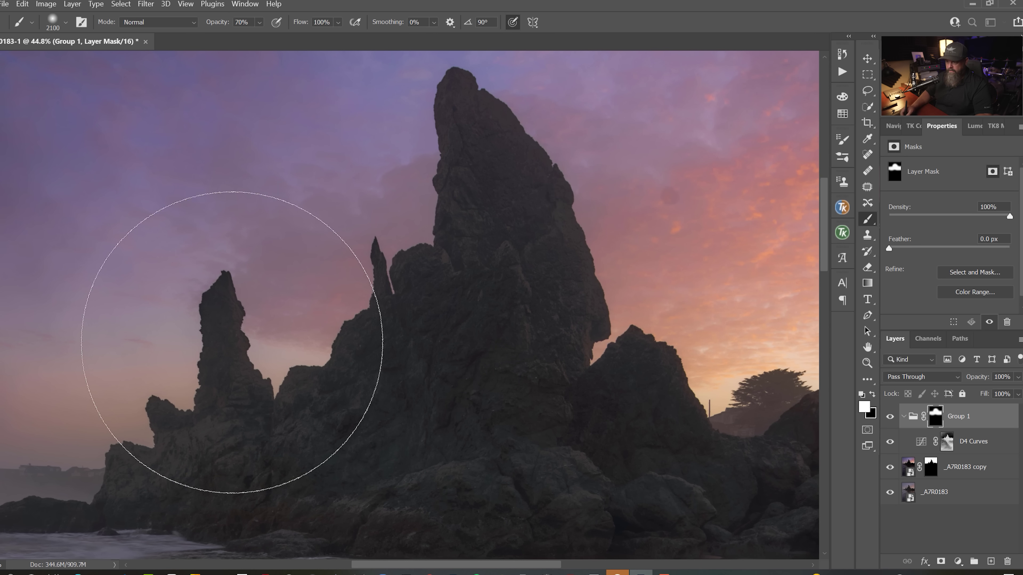
pyautogui.moveTo(498, 393); pyautogui.dragTo(479, 397)
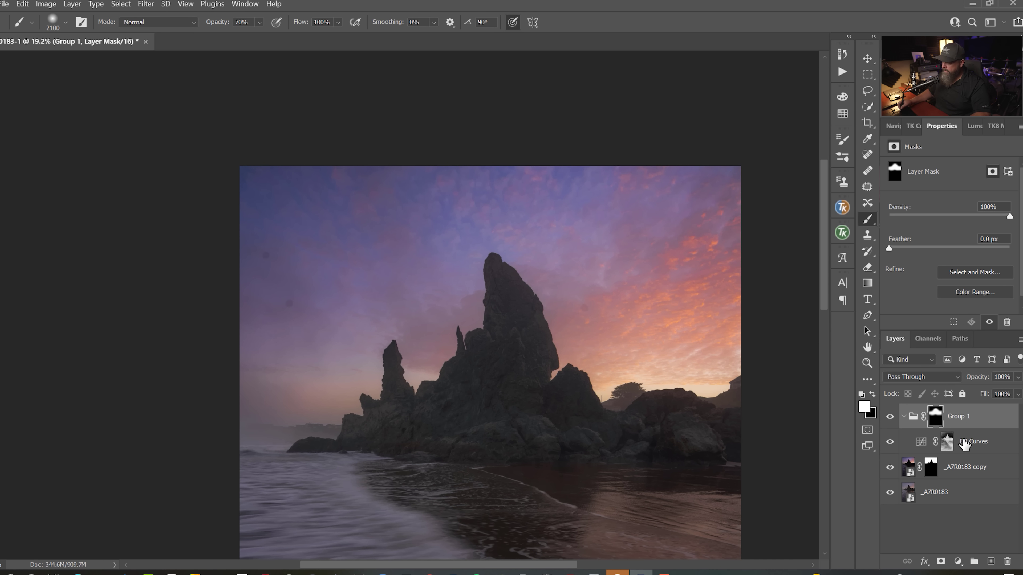
pyautogui.keyDown('alt'); pyautogui.click(934, 419); pyautogui.keyUp('alt')
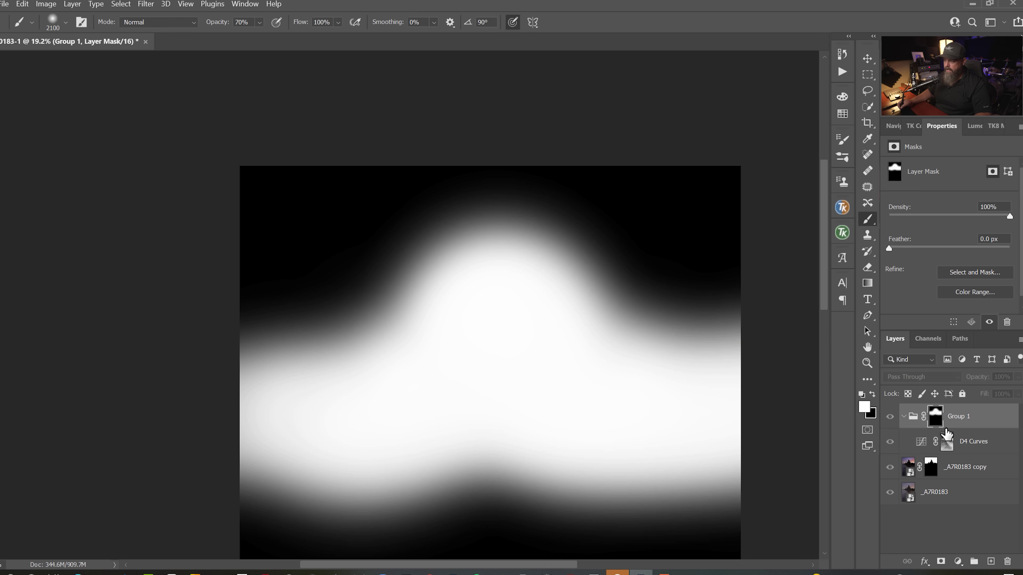
pyautogui.keyDown('alt'); pyautogui.click(948, 443); pyautogui.keyUp('alt')
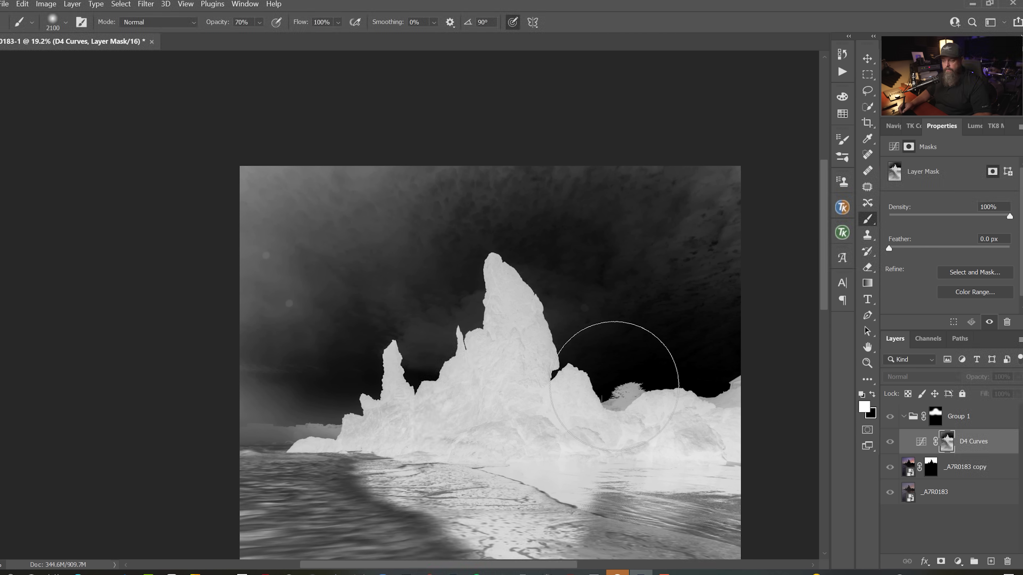
pyautogui.click(935, 417)
pyautogui.hotkey('ctrl', '0')
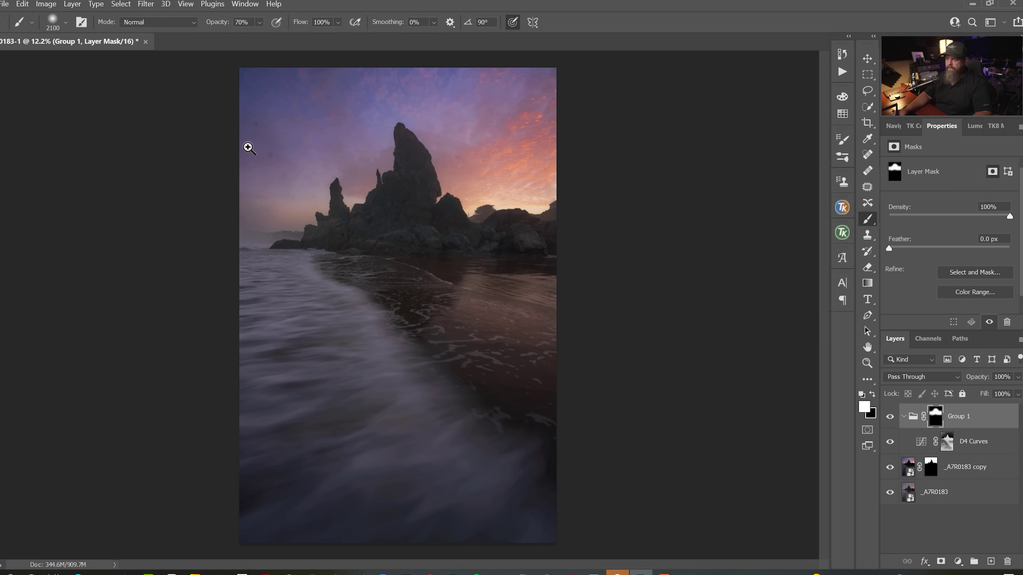
# - Turn on Lumenzia's dust-spot visualisation and flip the canvas to hunt for dust in the upper-left sky
pyautogui.moveTo(246, 149); pyautogui.dragTo(384, 288)
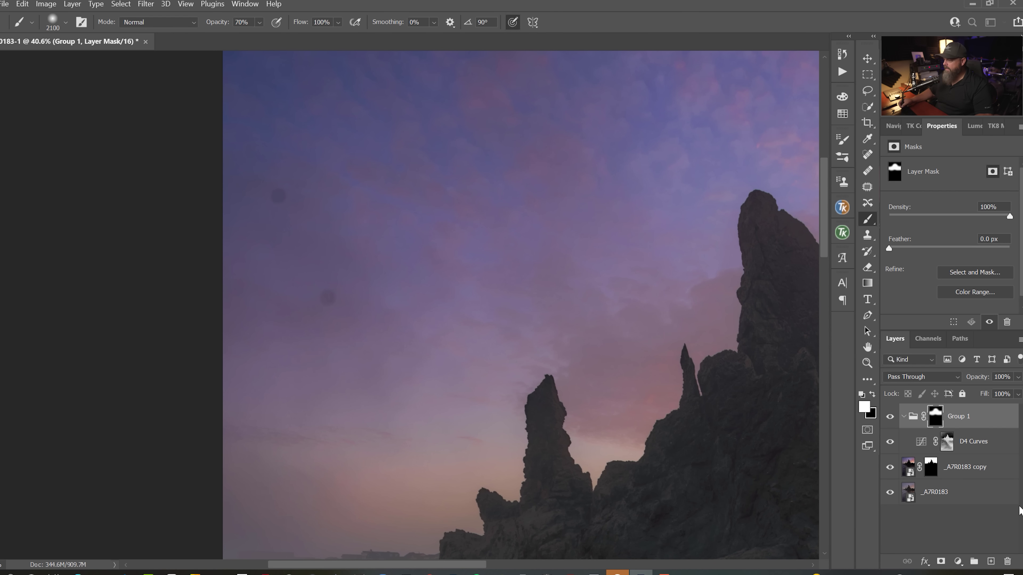
pyautogui.click(975, 127)
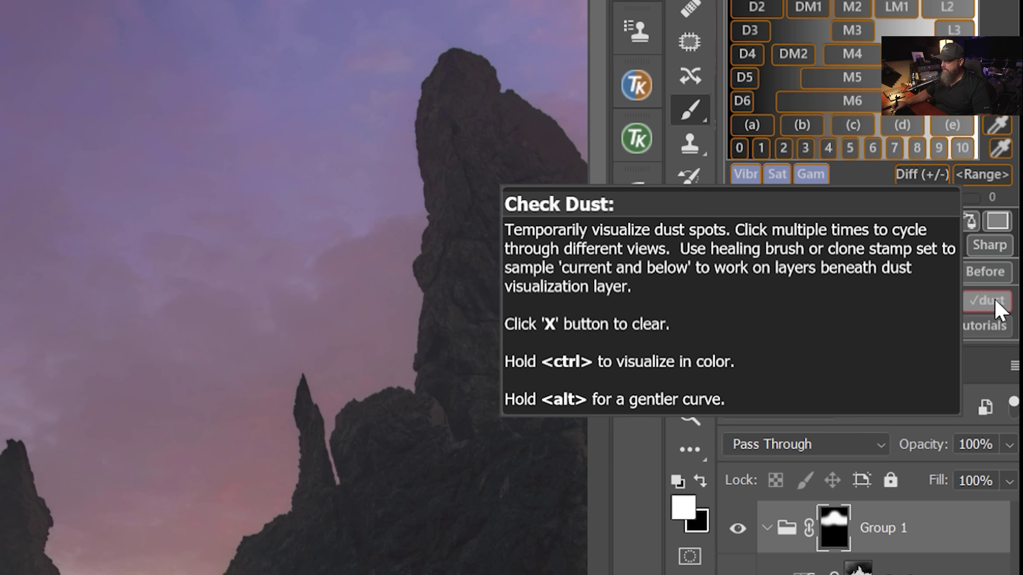
pyautogui.click(997, 307)
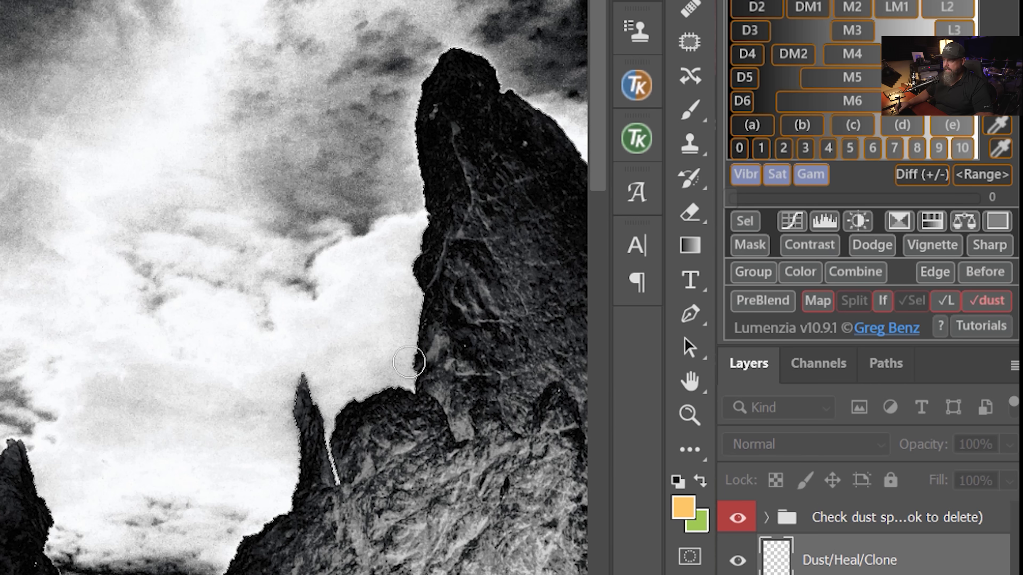
pyautogui.moveTo(167, 277); pyautogui.dragTo(0, 372)
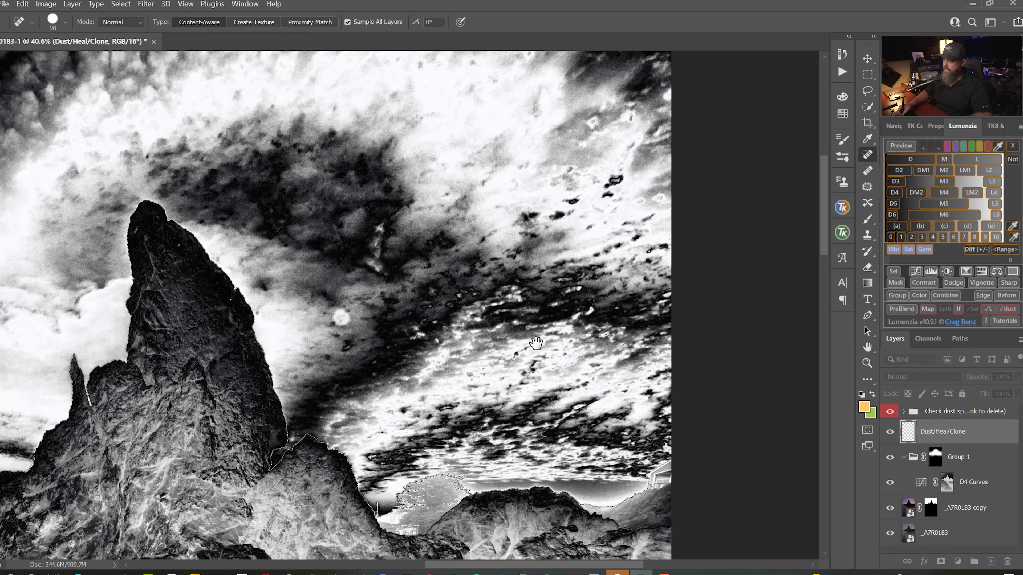
pyautogui.hscroll(-10, 536, 343)
pyautogui.hotkey('ctrl', 'shift', 'h')
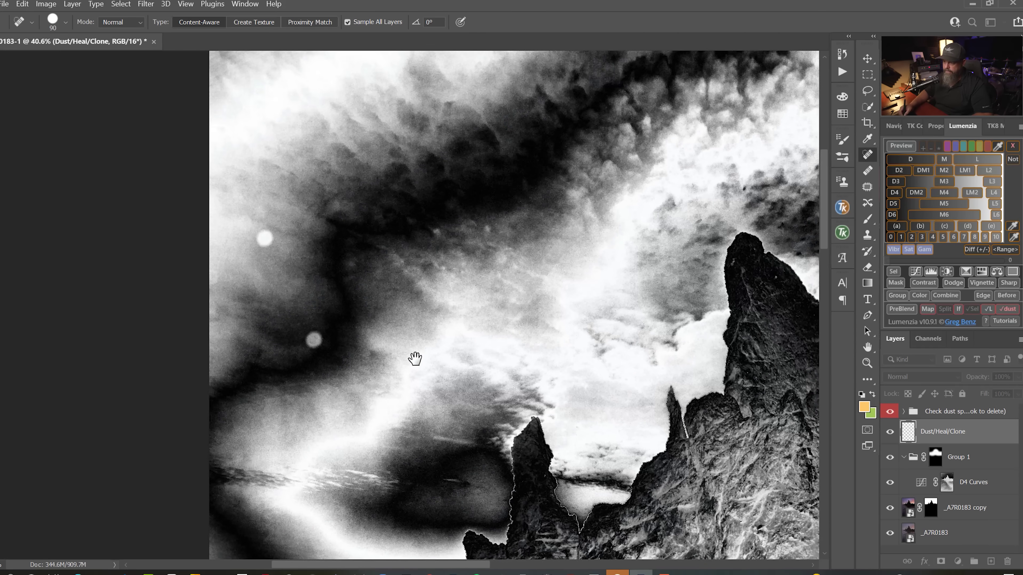
pyautogui.hscroll(10, 617, 358)
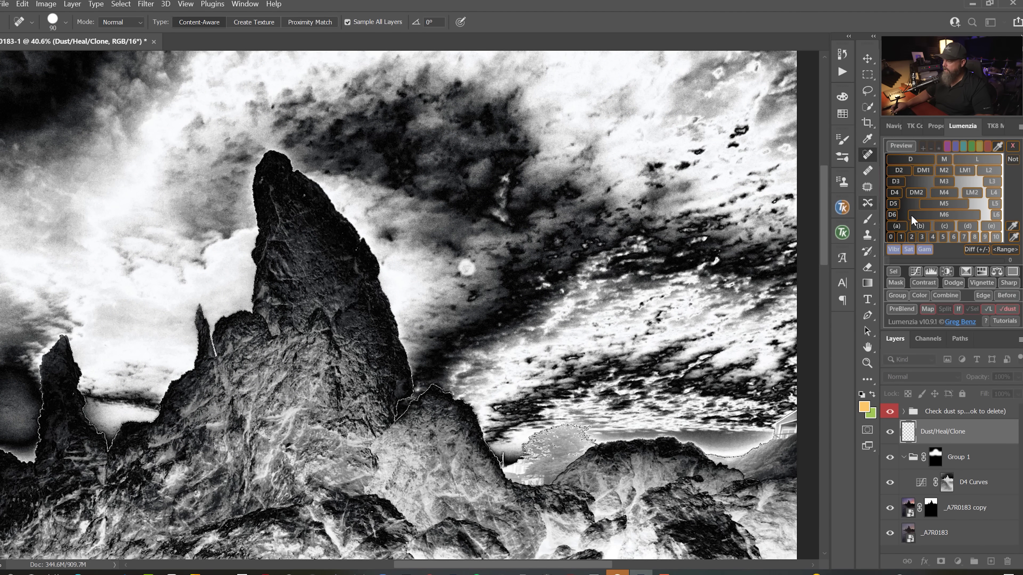
pyautogui.hotkey('ctrl', 'shift', 'h')
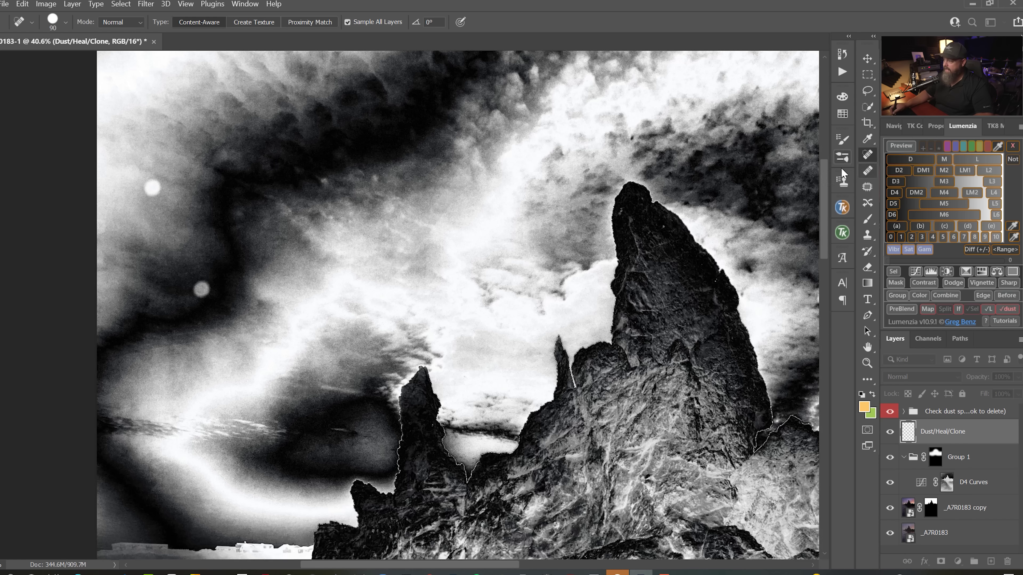
# - Heal the two remaining sky dust spots, unflip the view, delete the 'Check dust spots' group and zoom out
pyautogui.click(202, 288)
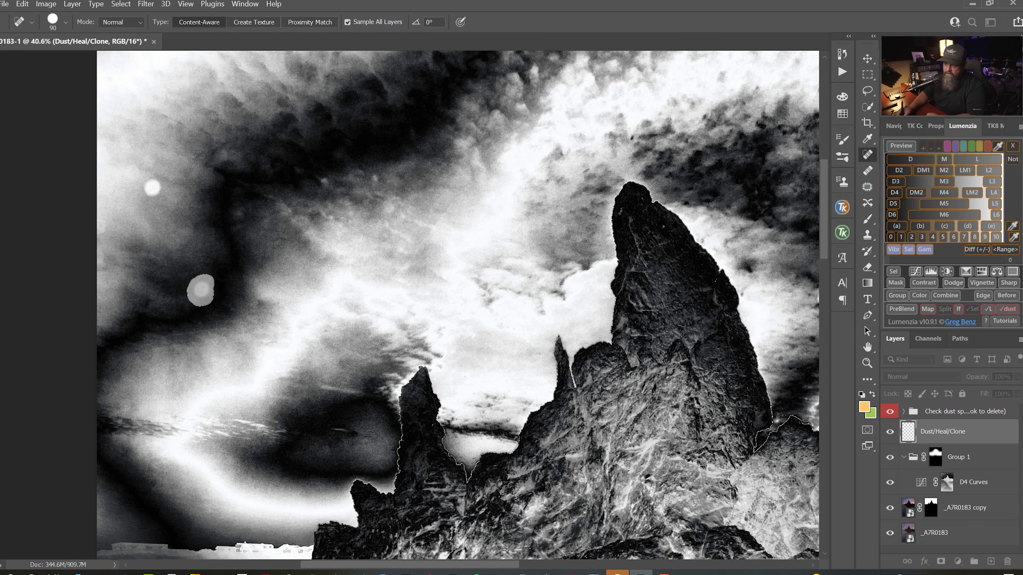
pyautogui.click(157, 186)
pyautogui.hotkey('ctrl', 'shift', 'h')
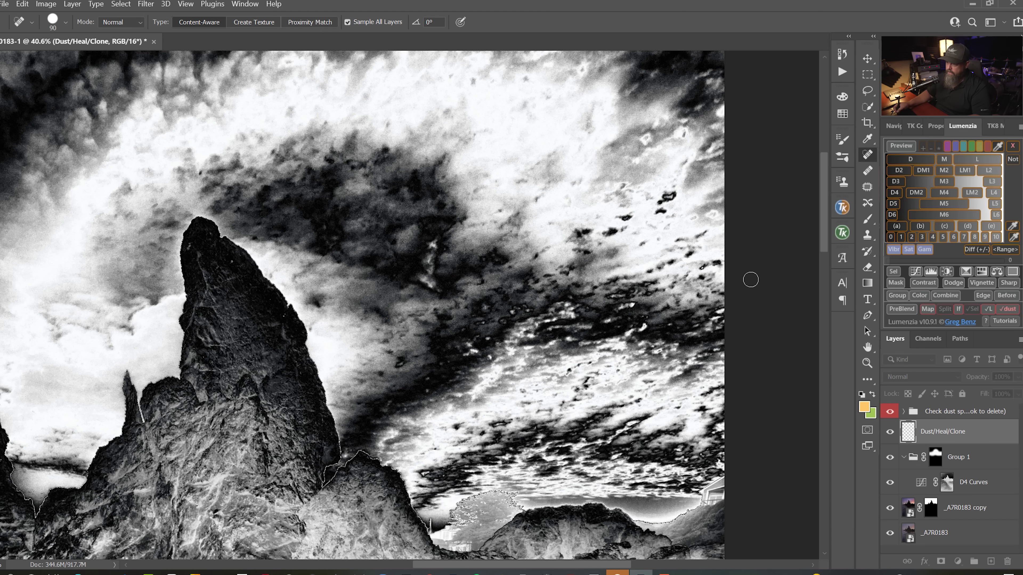
pyautogui.click(950, 412)
pyautogui.press('Delete')
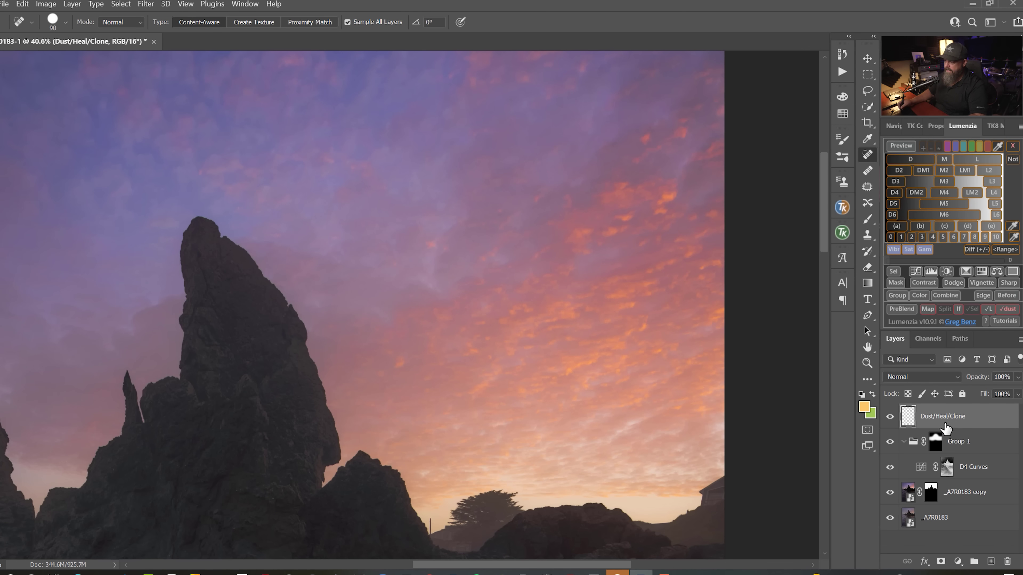
pyautogui.scroll(-5, 441, 320)
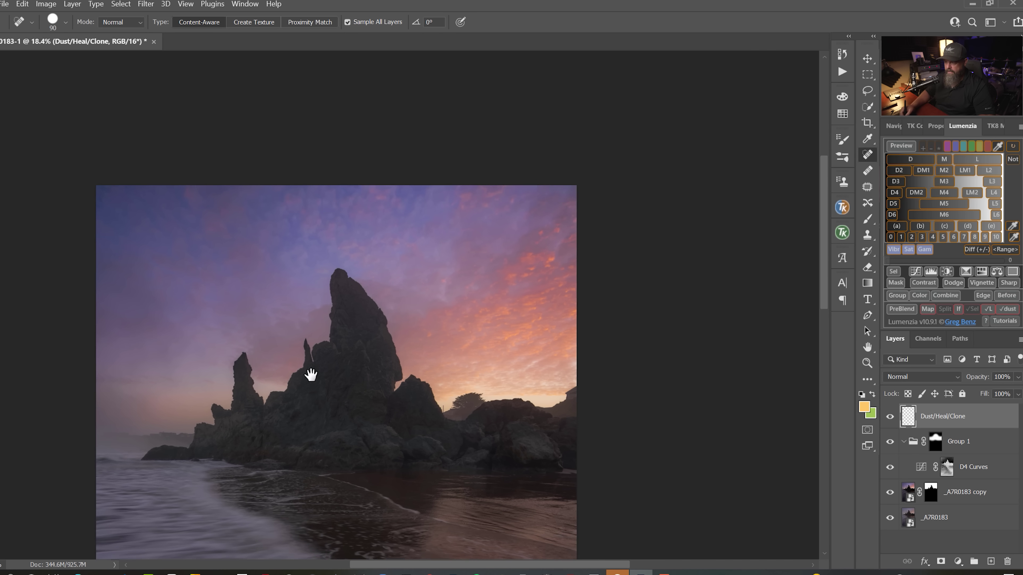
pyautogui.moveTo(308, 370); pyautogui.dragTo(324, 320)
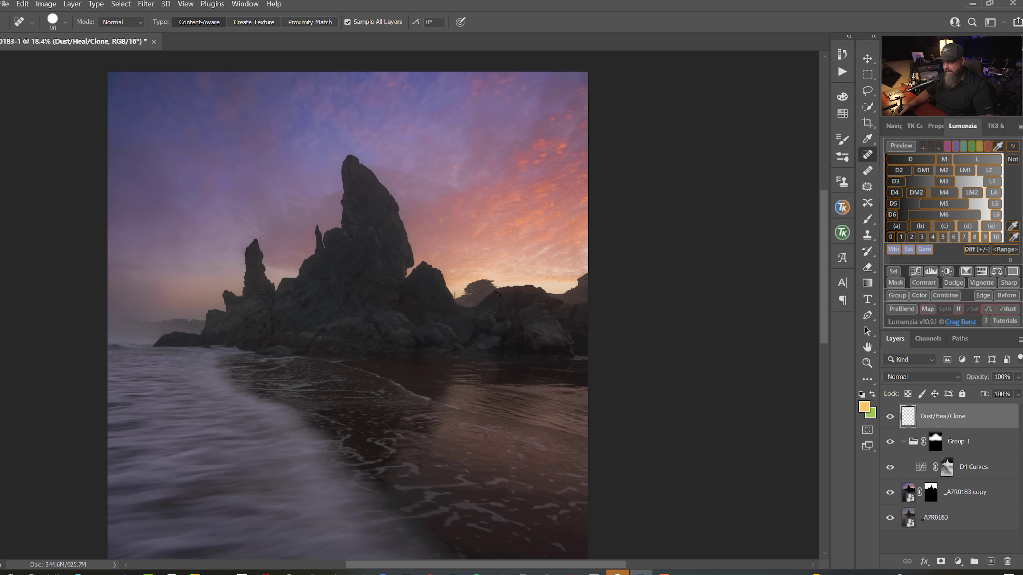
# - Add a new Soft Light layer and choose a pale peach foreground colour
pyautogui.click(990, 561)
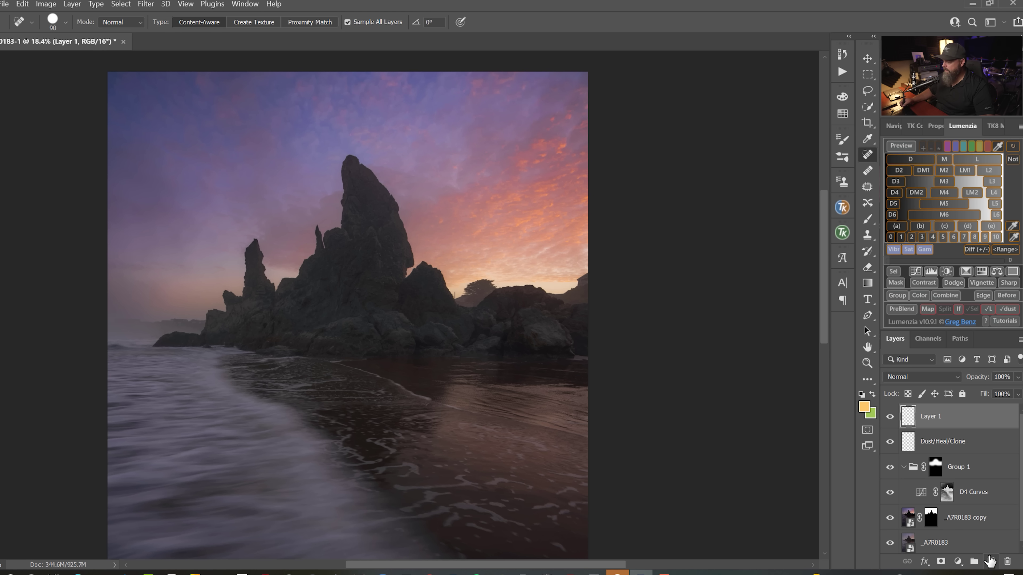
pyautogui.click(924, 376)
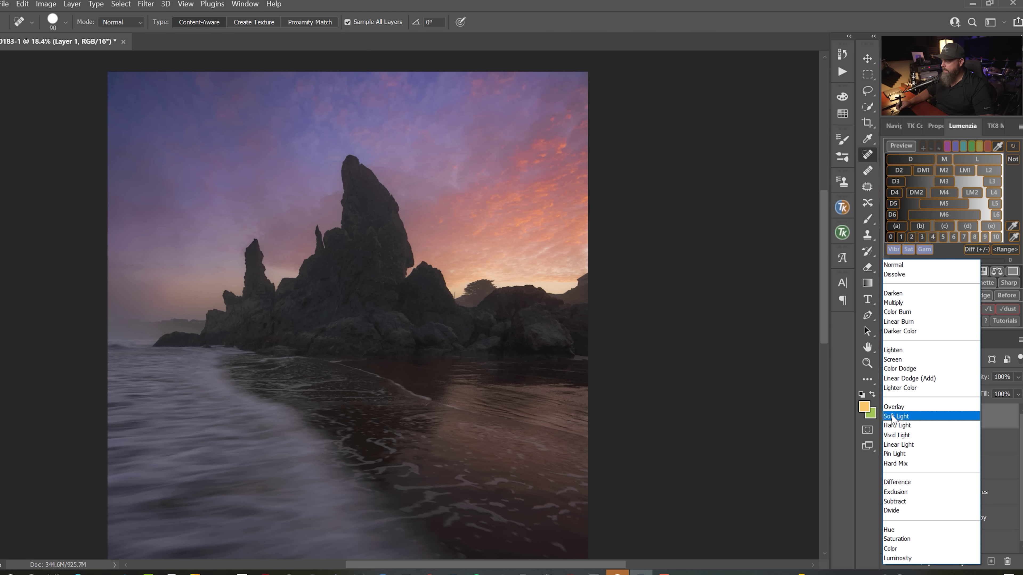
pyautogui.click(926, 419)
pyautogui.click(865, 406)
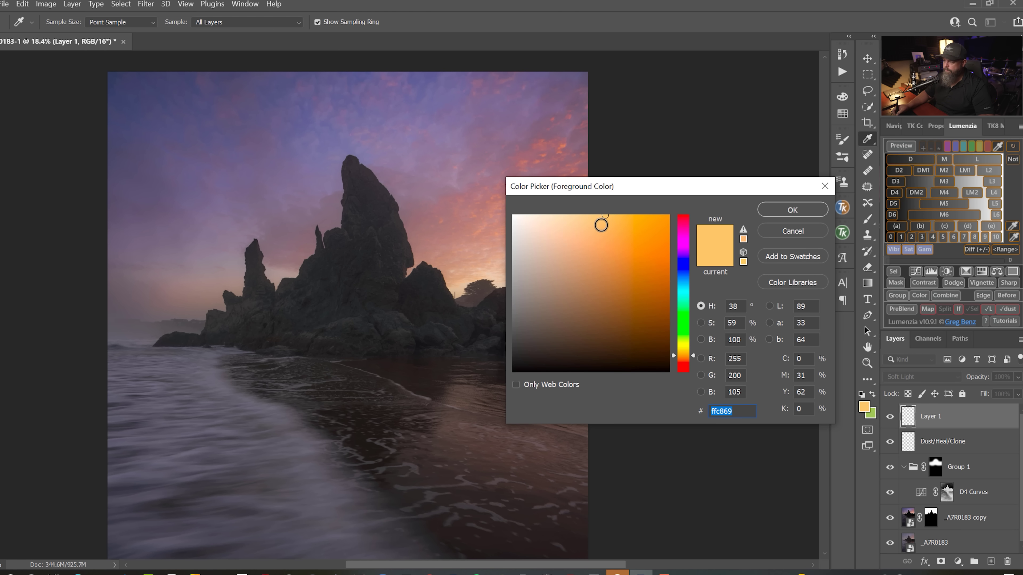
pyautogui.moveTo(572, 230); pyautogui.dragTo(548, 204)
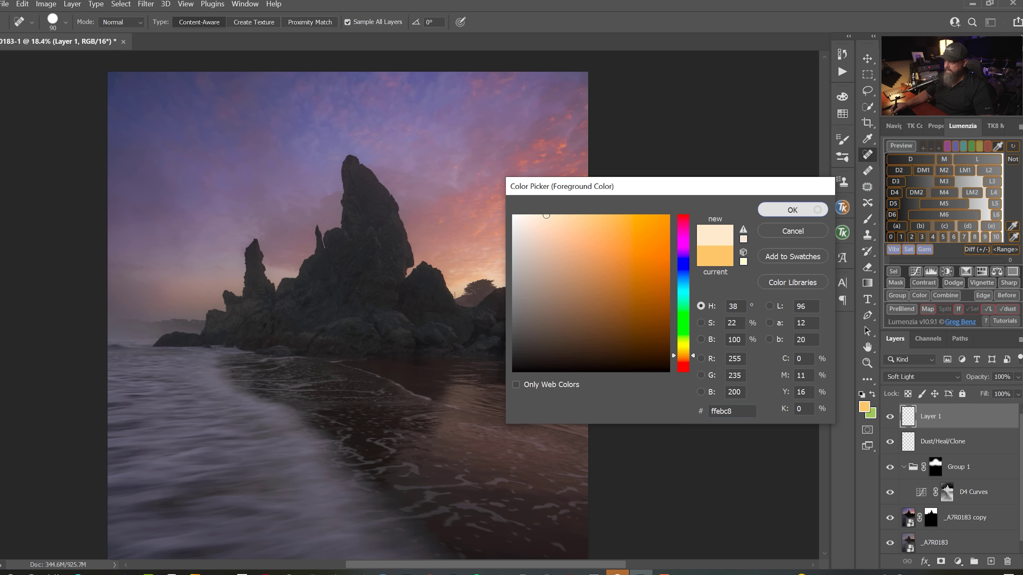
pyautogui.click(793, 210)
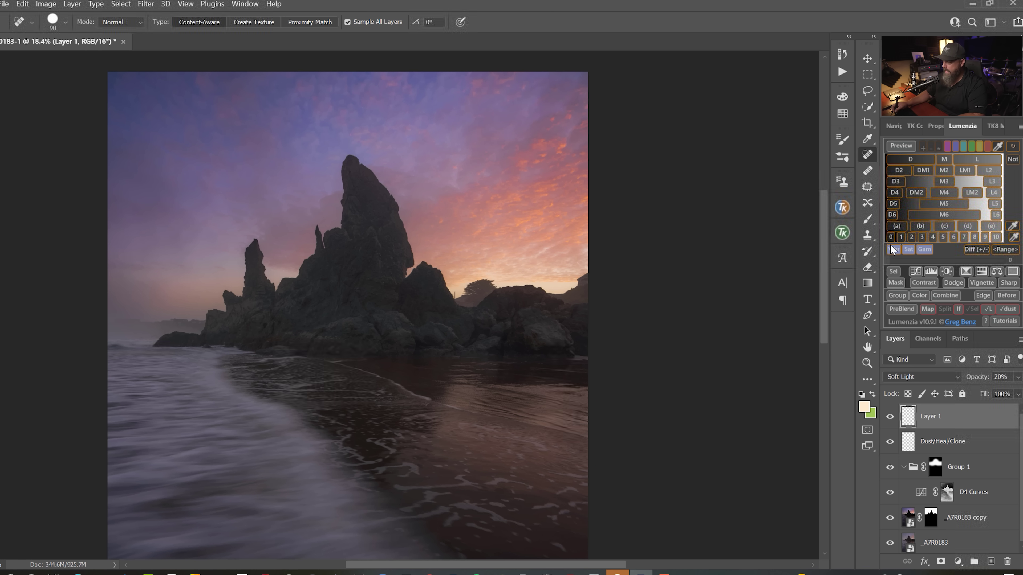
# - Paint a soft pale-peach glow across the horizon sky with a 20% brush, checking it before and after
pyautogui.click(867, 219)
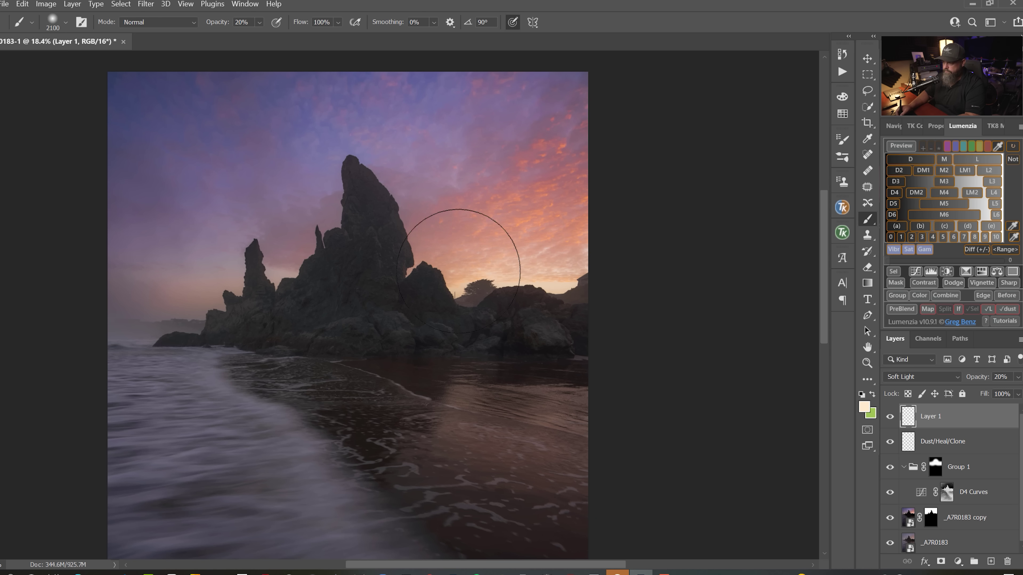
pyautogui.press('[')
pyautogui.press('[')
pyautogui.press('[')
pyautogui.press('[')
pyautogui.press('[')
pyautogui.moveTo(457, 262)
pyautogui.mouseDown()
pyautogui.moveTo(516, 247)
pyautogui.moveTo(575, 266)
pyautogui.mouseUp()
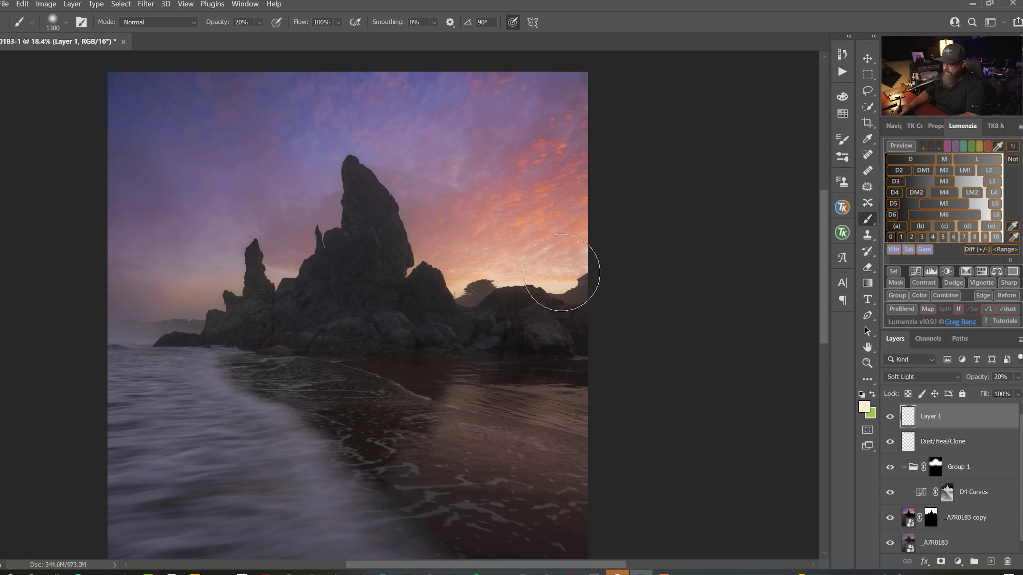
pyautogui.press('[')
pyautogui.press('[')
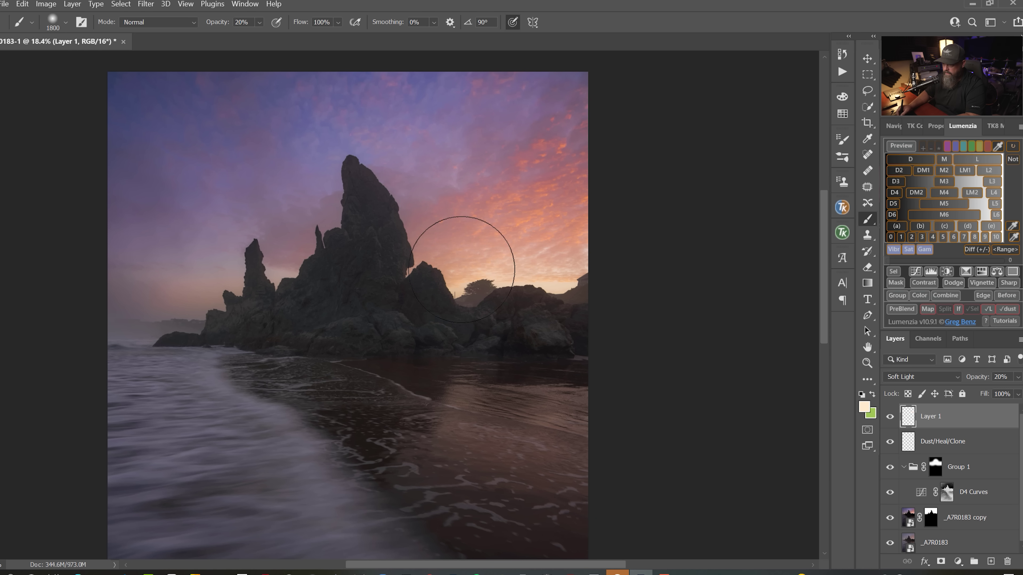
pyautogui.press('[')
pyautogui.press('[')
pyautogui.press('[')
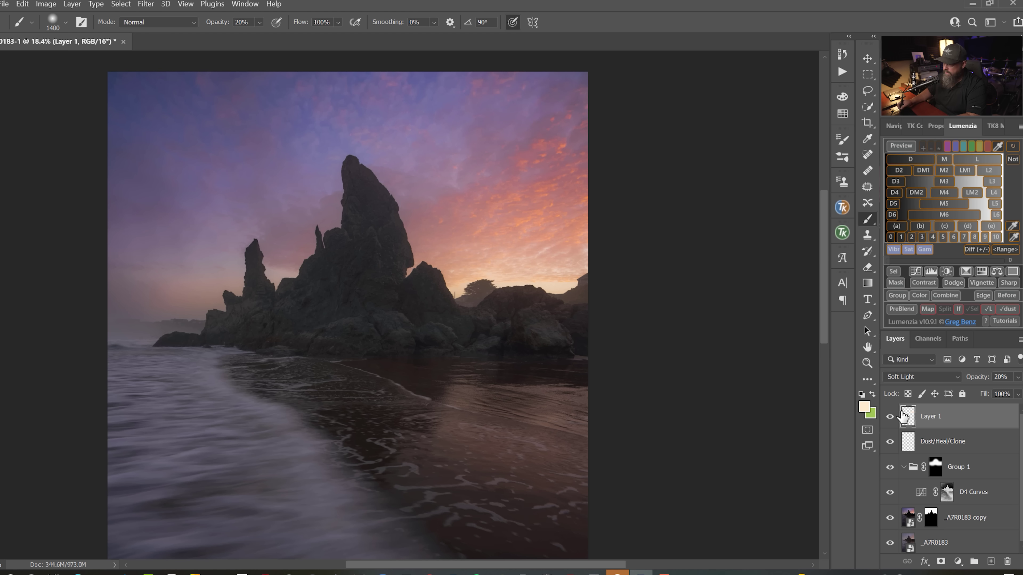
pyautogui.click(890, 417)
pyautogui.click(891, 418)
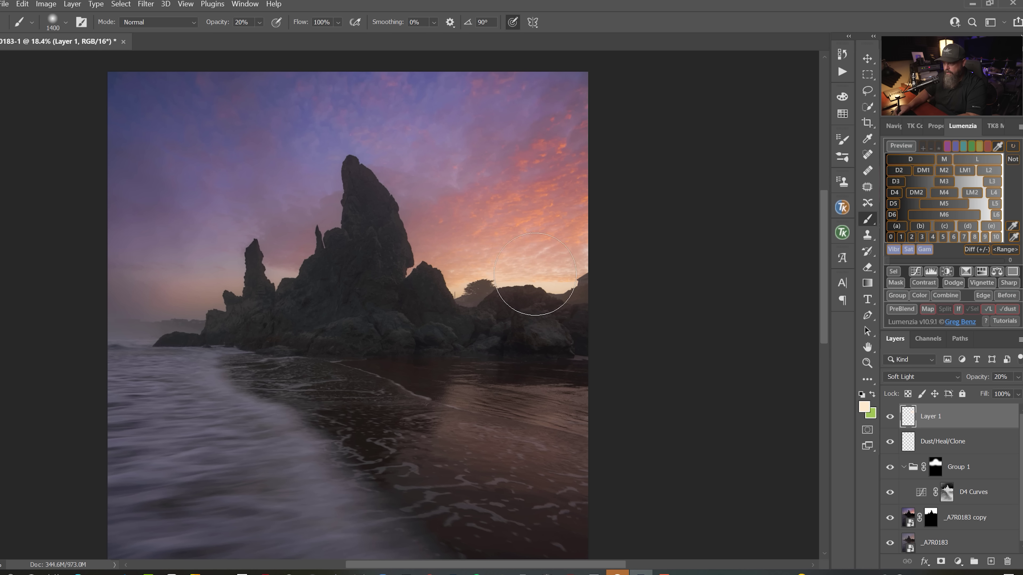
pyautogui.press('[')
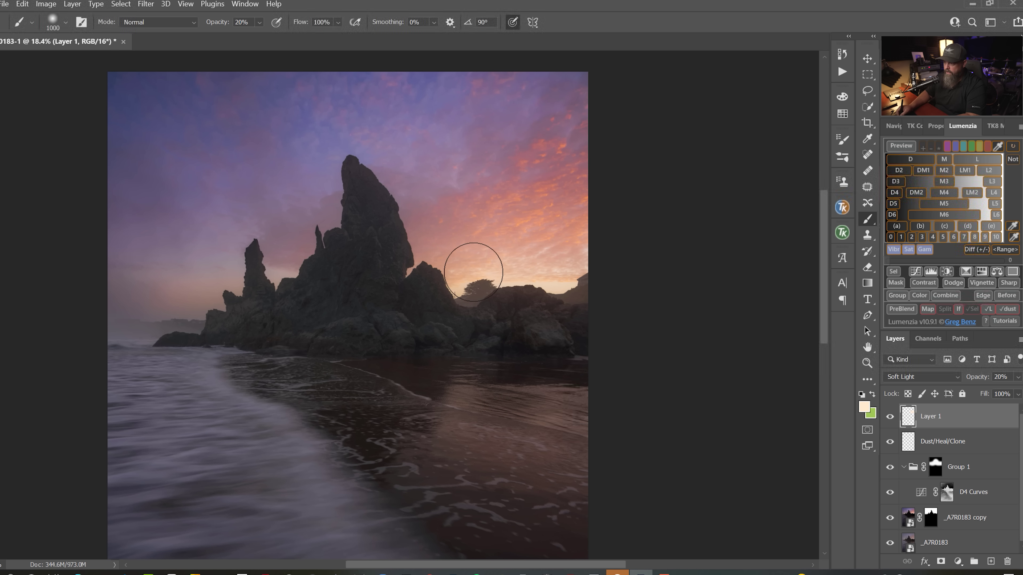
pyautogui.press(']')
pyautogui.press(']')
pyautogui.press(']')
pyautogui.press(']')
pyautogui.press(']')
pyautogui.press(']')
pyautogui.press(']')
pyautogui.press(']')
pyautogui.press(']')
pyautogui.press(']')
pyautogui.press(']')
pyautogui.press(']')
pyautogui.press(']')
pyautogui.press(']')
pyautogui.press(']')
pyautogui.press(']')
pyautogui.press(']')
pyautogui.press(']')
pyautogui.press(']')
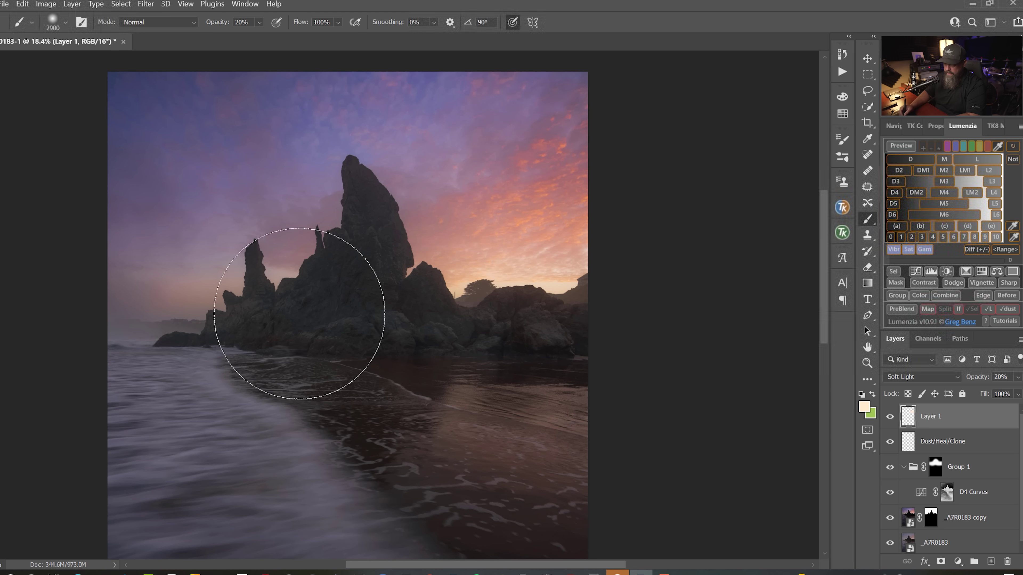
pyautogui.click(891, 417)
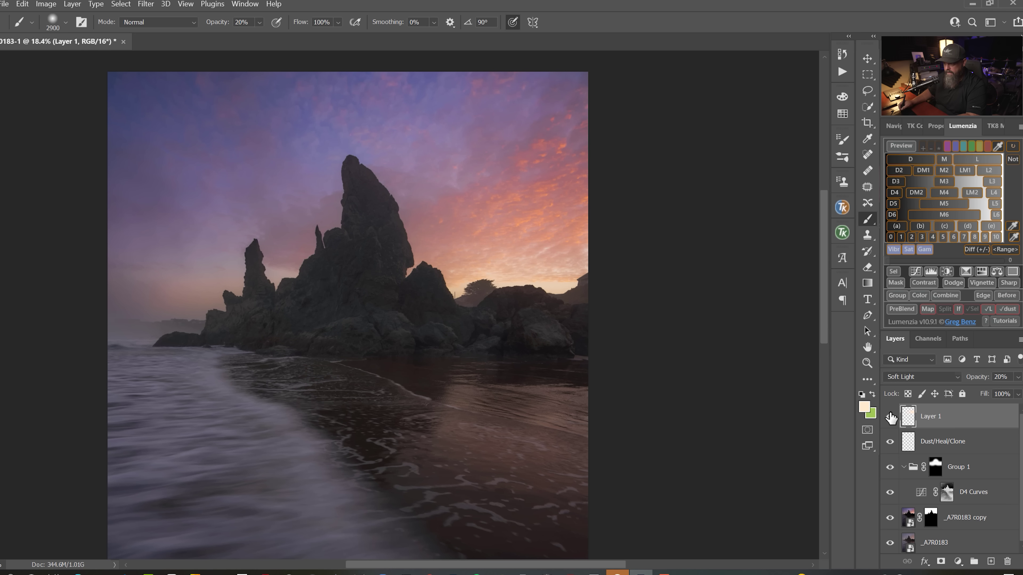
pyautogui.click(890, 418)
# - Zoom in to check the glow behind the rocks, then stamp all visible layers into a merged Layer 2
pyautogui.hotkey('ctrl', 'space')
pyautogui.moveTo(495, 274); pyautogui.dragTo(525, 338)
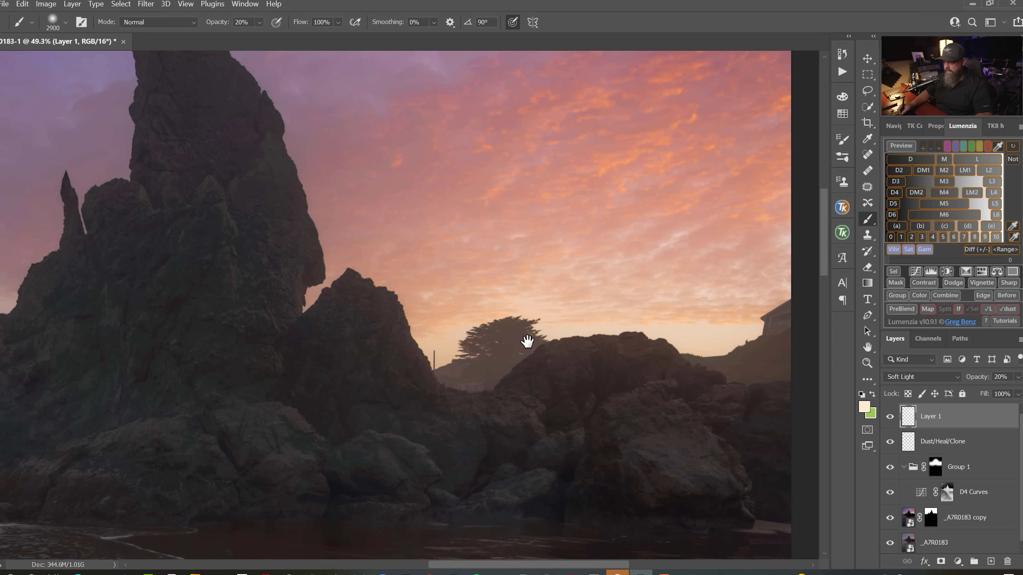
pyautogui.click(890, 419)
pyautogui.click(891, 418)
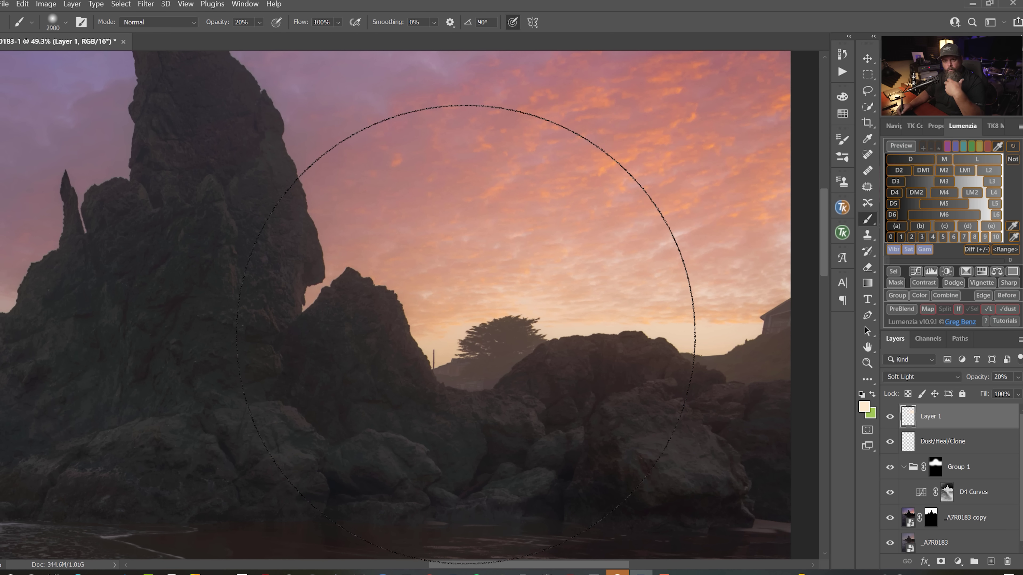
pyautogui.scroll(-6, 520, 318)
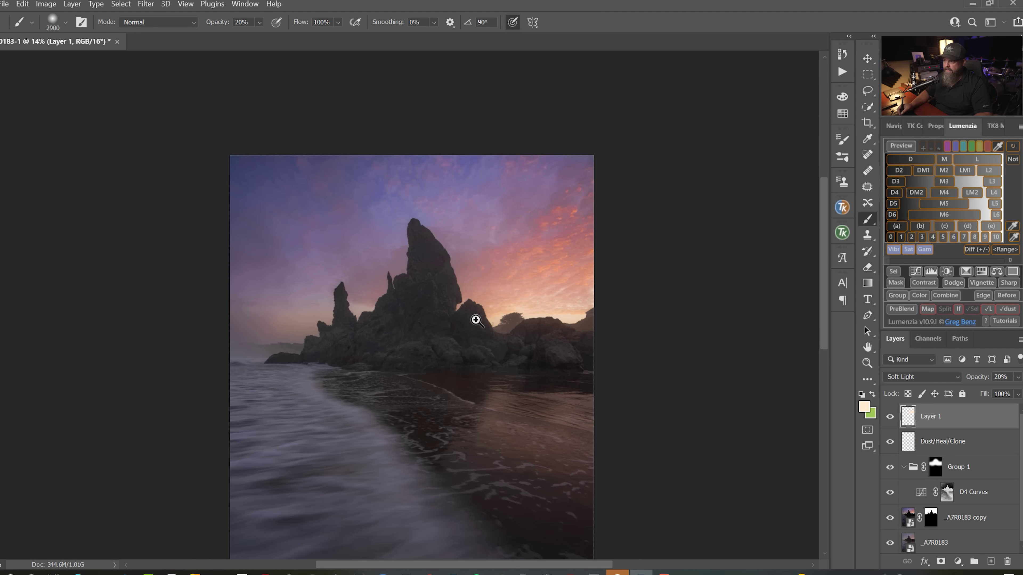
pyautogui.scroll(1, 447, 281)
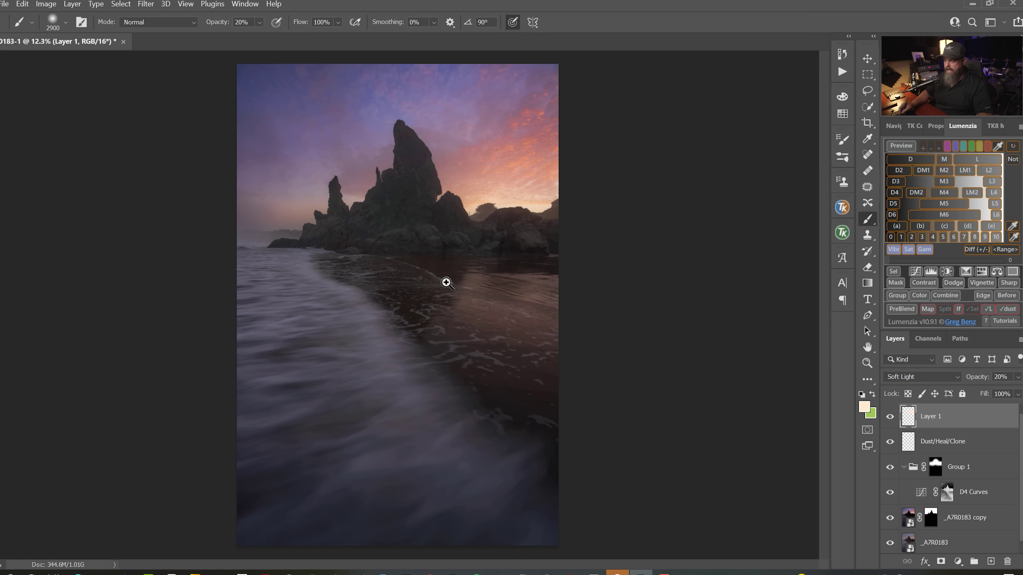
pyautogui.hotkey('ctrl', 'shift', 'alt', 'e')
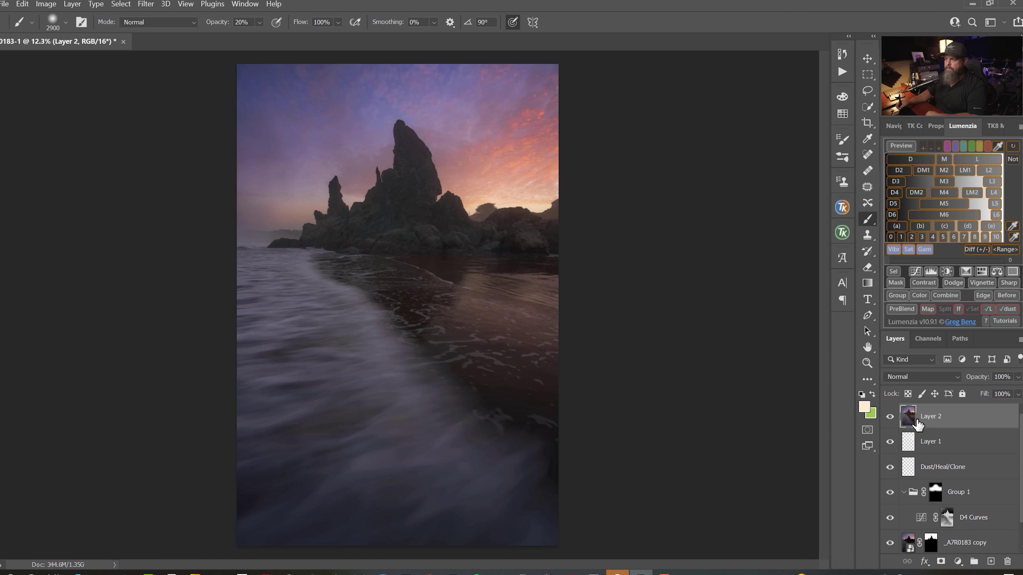
# - Blur Layer 2 with a 66.8-radius Gaussian Blur and set its opacity to 22%
pyautogui.click(146, 4)
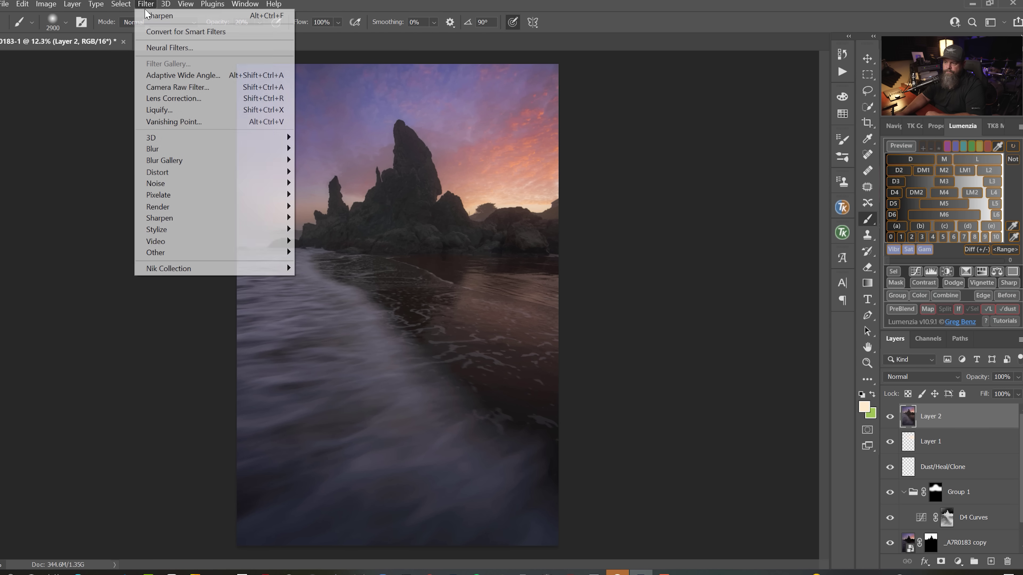
pyautogui.moveTo(172, 150)
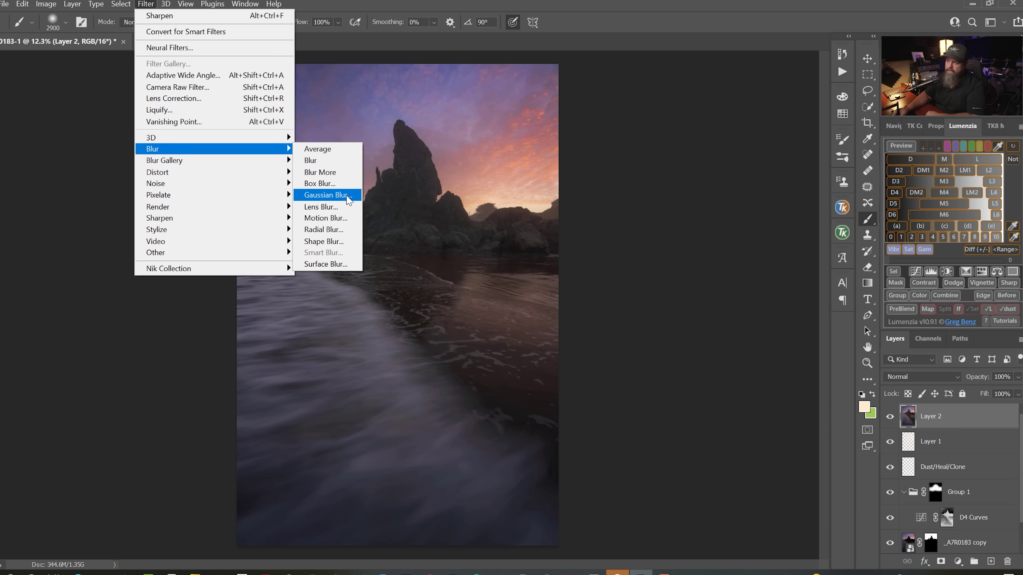
pyautogui.click(328, 195)
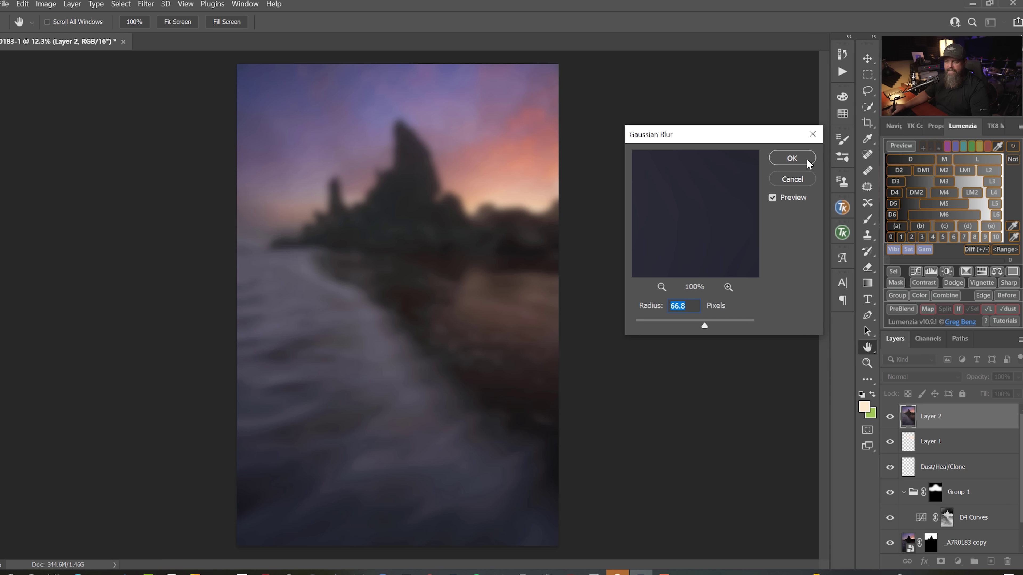
pyautogui.click(791, 159)
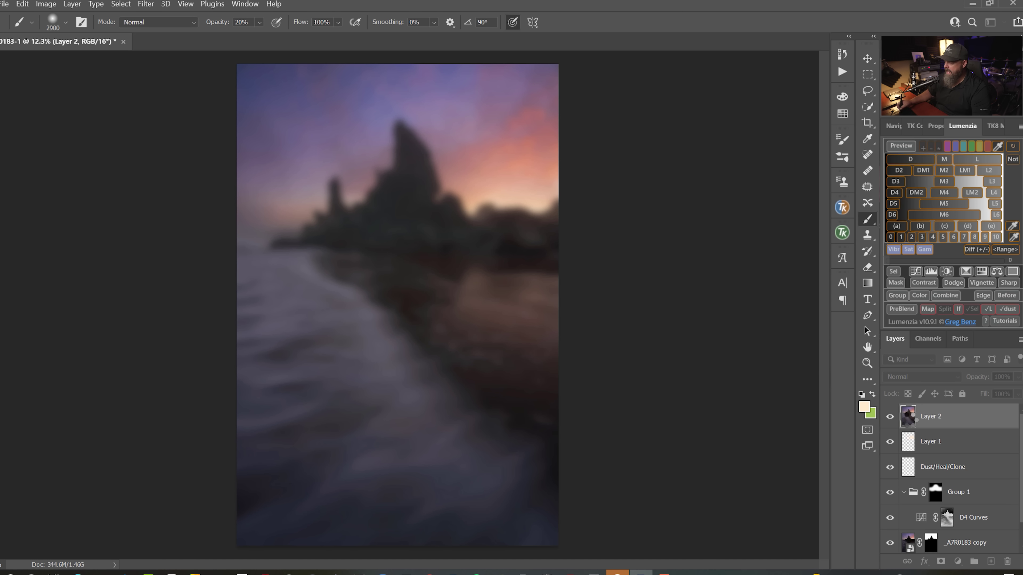
pyautogui.click(1005, 376)
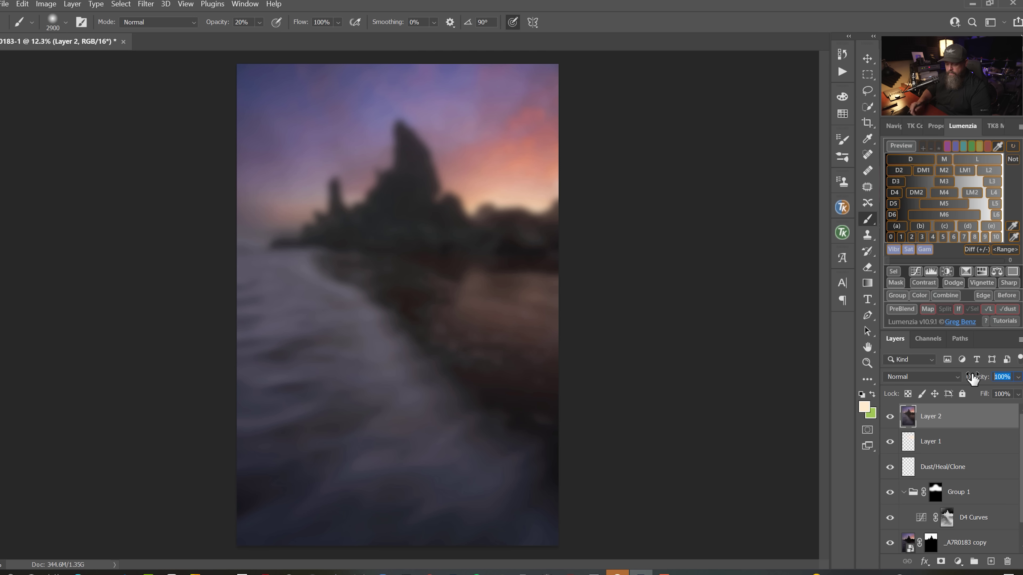
pyautogui.write('22')
pyautogui.press('Return')
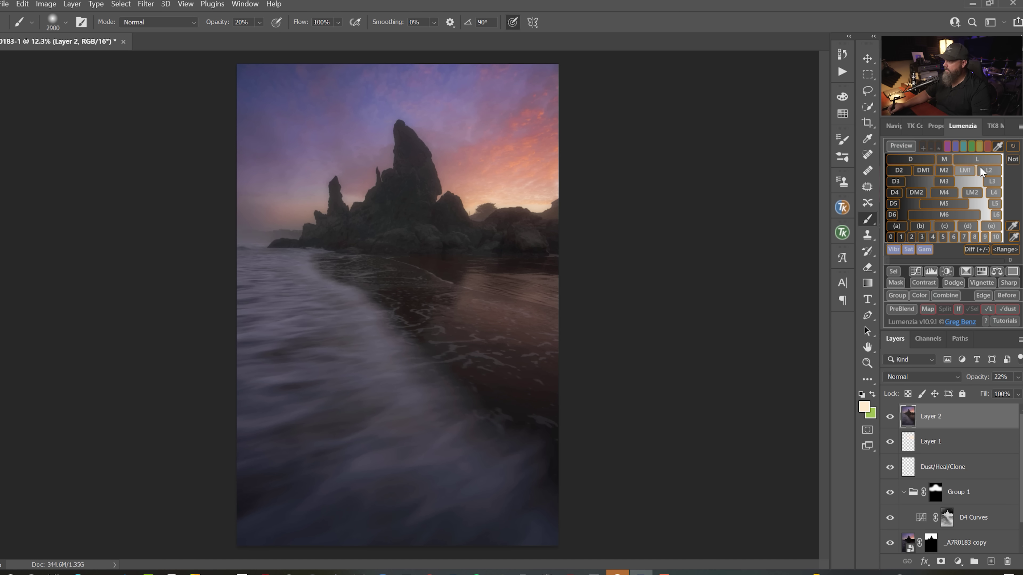
# - Apply a Lumenzia L lights mask to Layer 2 after brightening the preview with Levels
pyautogui.click(993, 159)
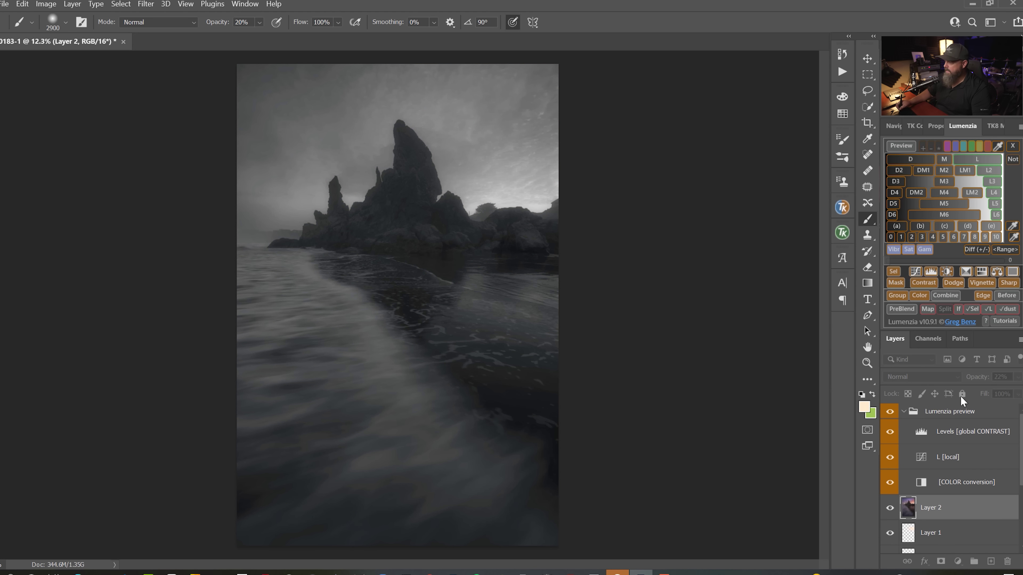
pyautogui.click(899, 283)
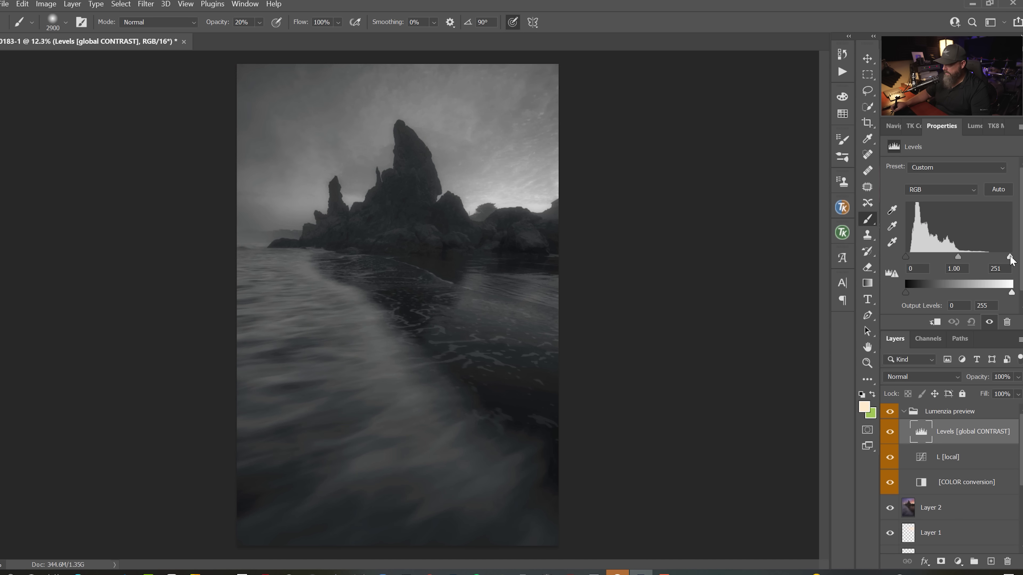
pyautogui.moveTo(1011, 257); pyautogui.dragTo(988, 257)
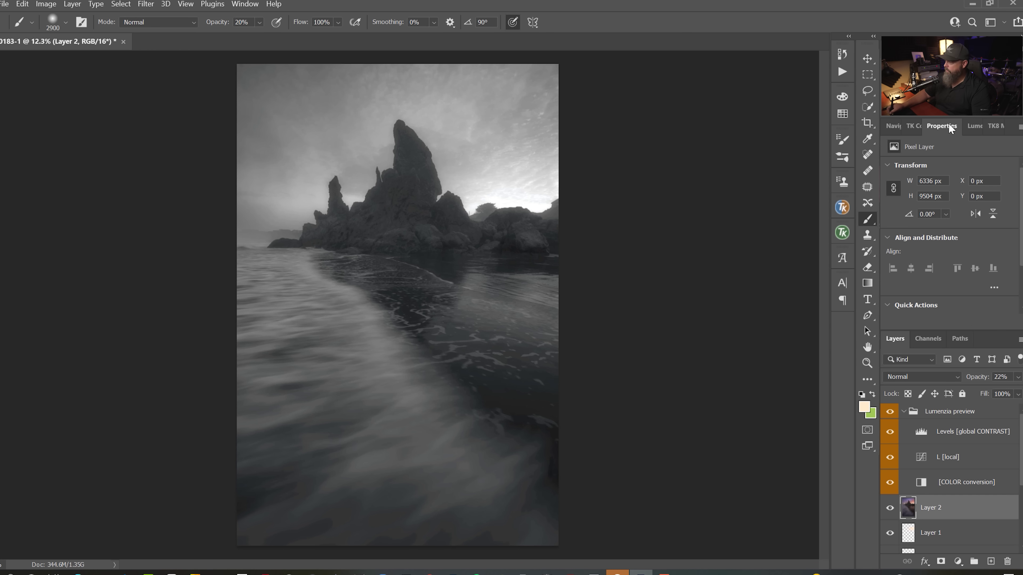
pyautogui.click(975, 127)
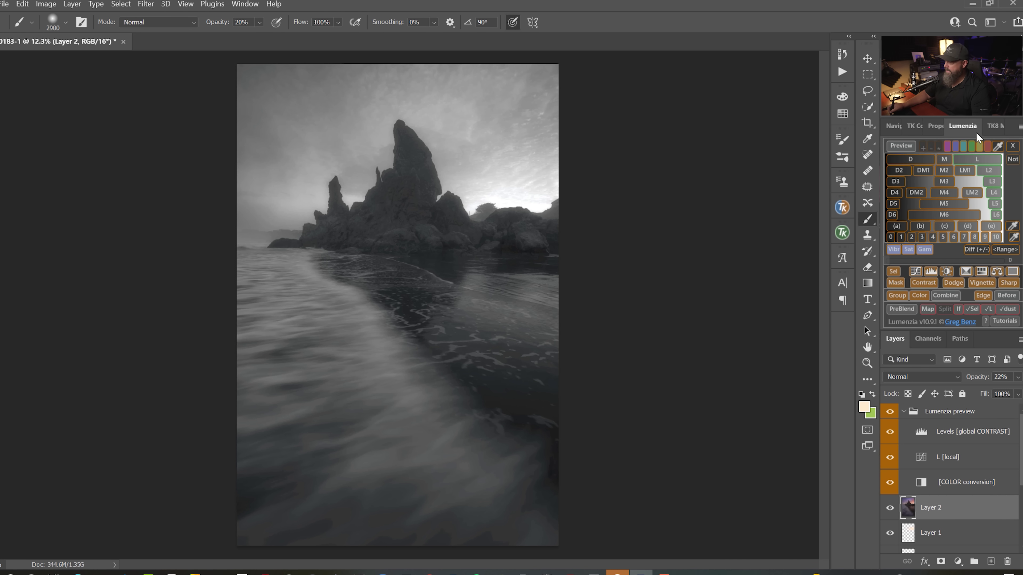
pyautogui.click(894, 282)
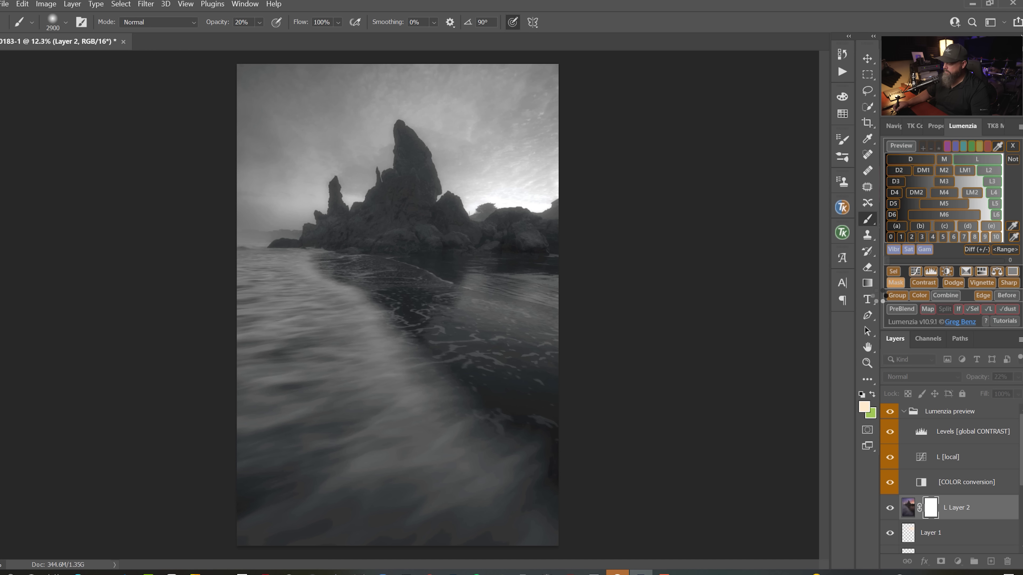
# - In the Camera Raw Filter, set Contrast +100, Exposure +0.95, Temperature +17 and Tint +17, then apply
pyautogui.click(145, 4)
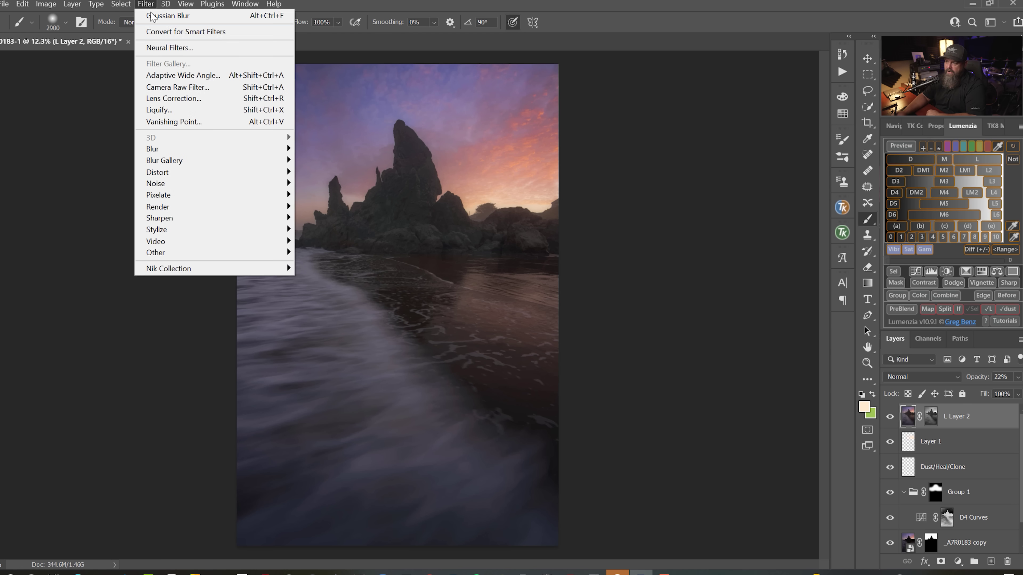
pyautogui.click(191, 88)
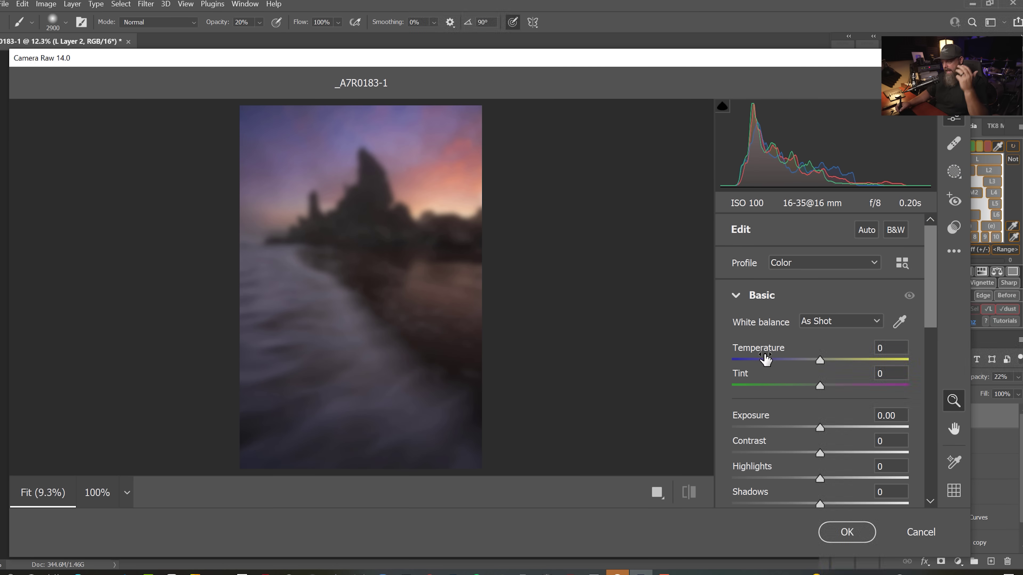
pyautogui.moveTo(862, 450); pyautogui.dragTo(908, 452)
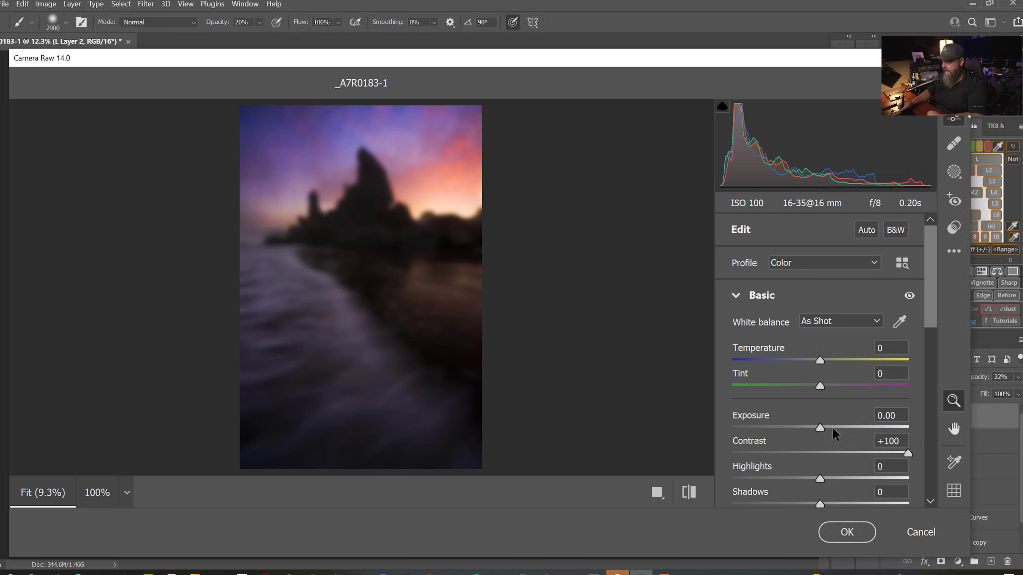
pyautogui.moveTo(820, 426); pyautogui.dragTo(833, 426)
pyautogui.moveTo(822, 383)
pyautogui.mouseDown()
pyautogui.moveTo(839, 359)
pyautogui.moveTo(839, 390)
pyautogui.mouseUp()
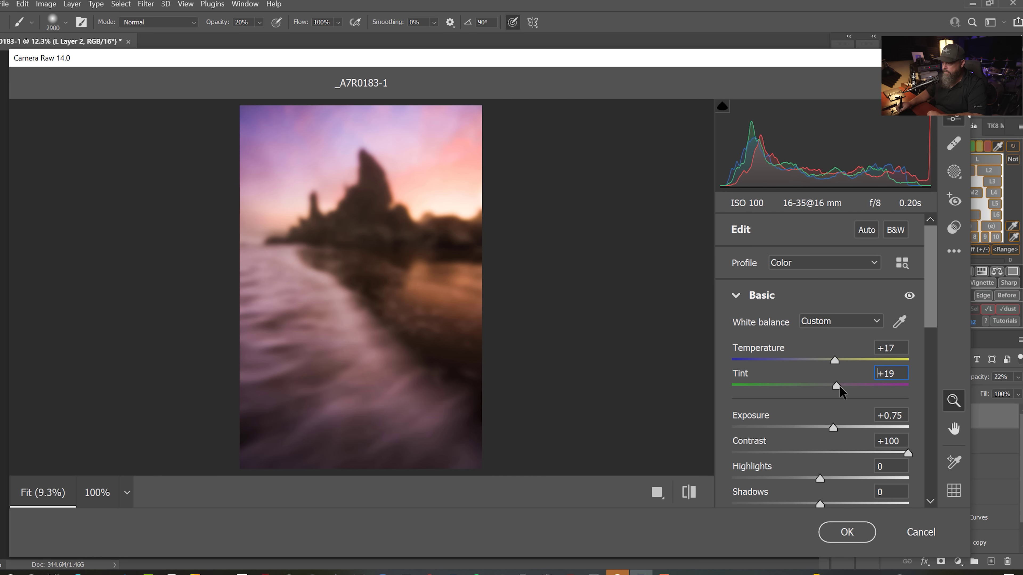
pyautogui.moveTo(929, 322); pyautogui.dragTo(923, 334)
pyautogui.moveTo(839, 394); pyautogui.dragTo(841, 394)
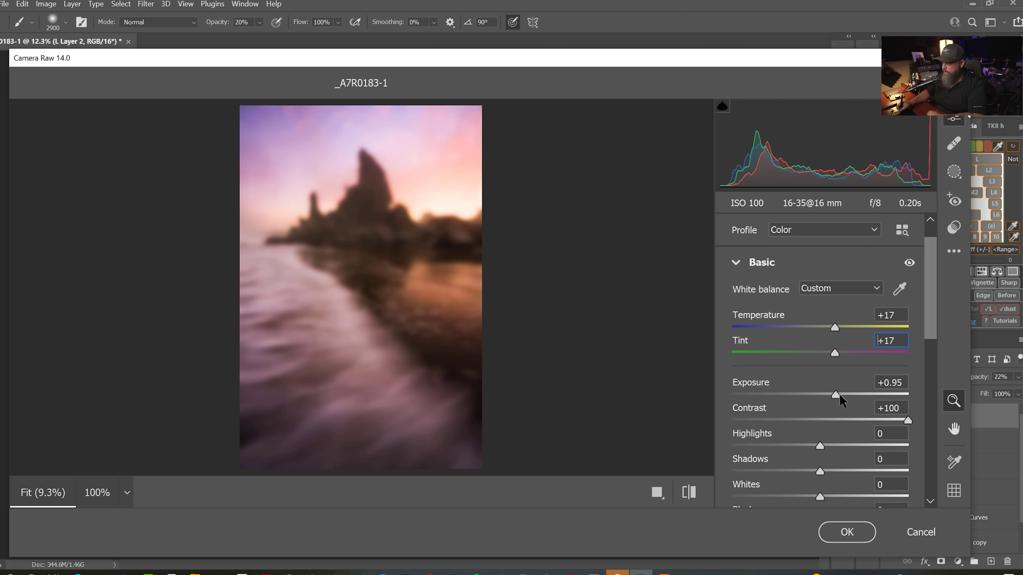
pyautogui.click(847, 532)
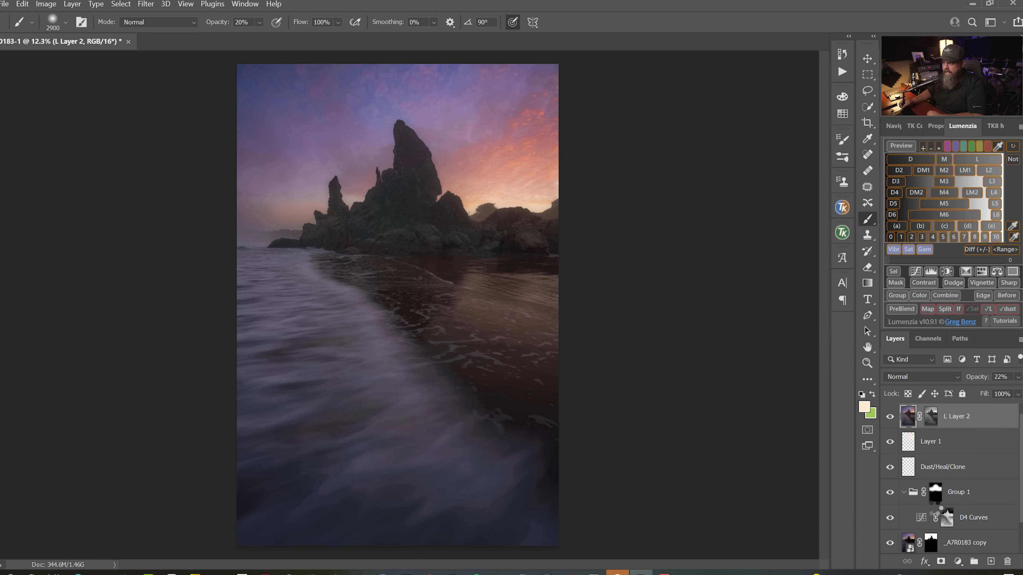
# - Toggle L Layer 2's visibility off and on twice to compare the warm glow
pyautogui.click(891, 417)
pyautogui.click(891, 417)
pyautogui.click(890, 418)
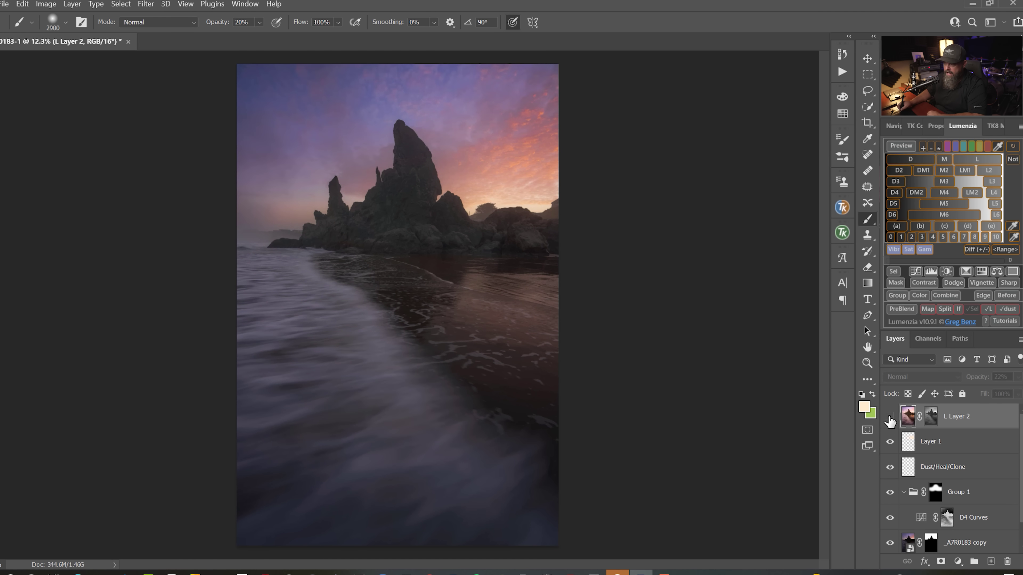
pyautogui.click(890, 417)
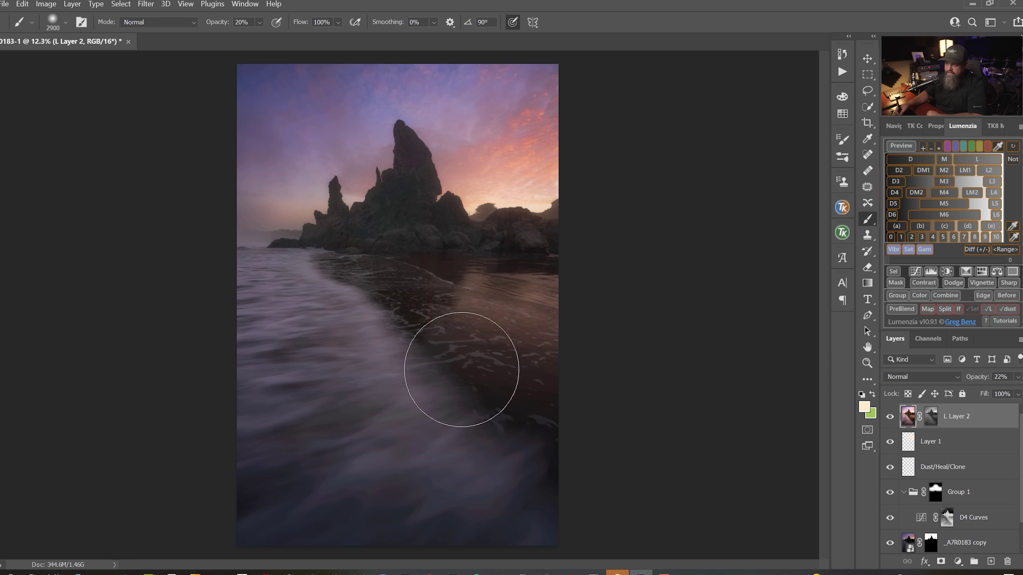
# - Add a Levels adjustment layer with white point 216 and hide it behind a black mask
pyautogui.click(932, 274)
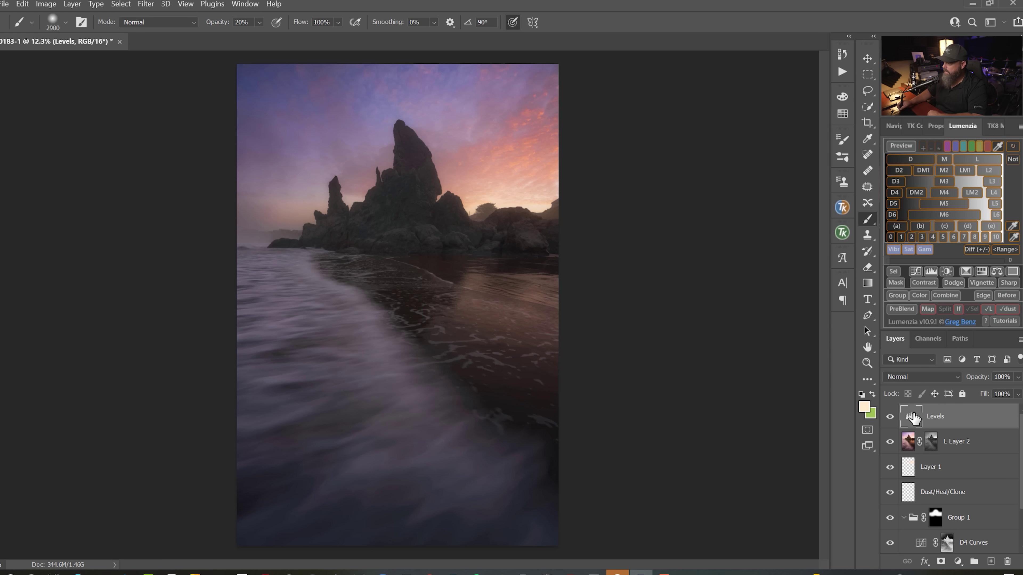
pyautogui.doubleClick(913, 419)
pyautogui.moveTo(1011, 260); pyautogui.dragTo(995, 256)
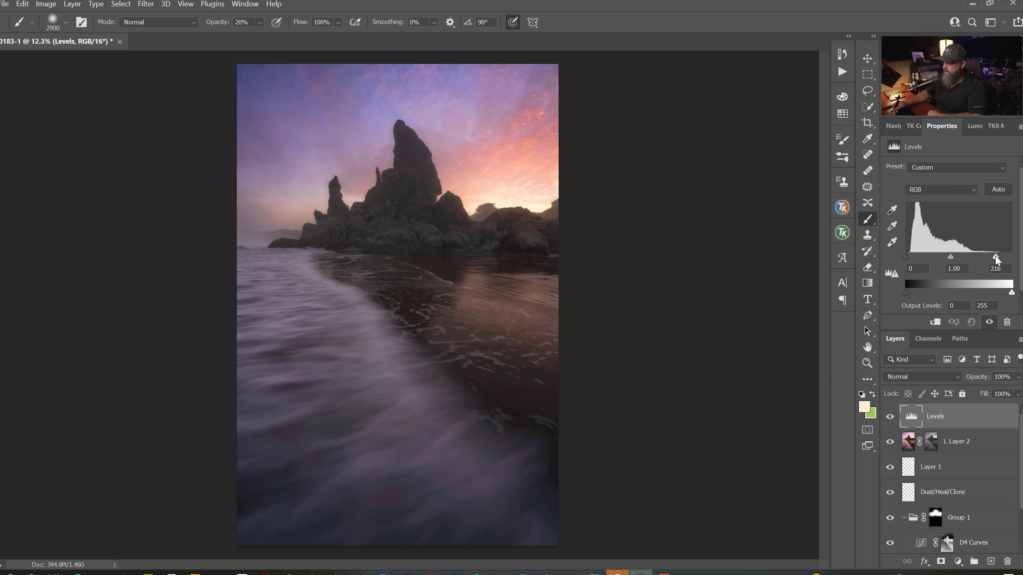
pyautogui.keyDown('alt'); pyautogui.click(941, 561); pyautogui.keyUp('alt')
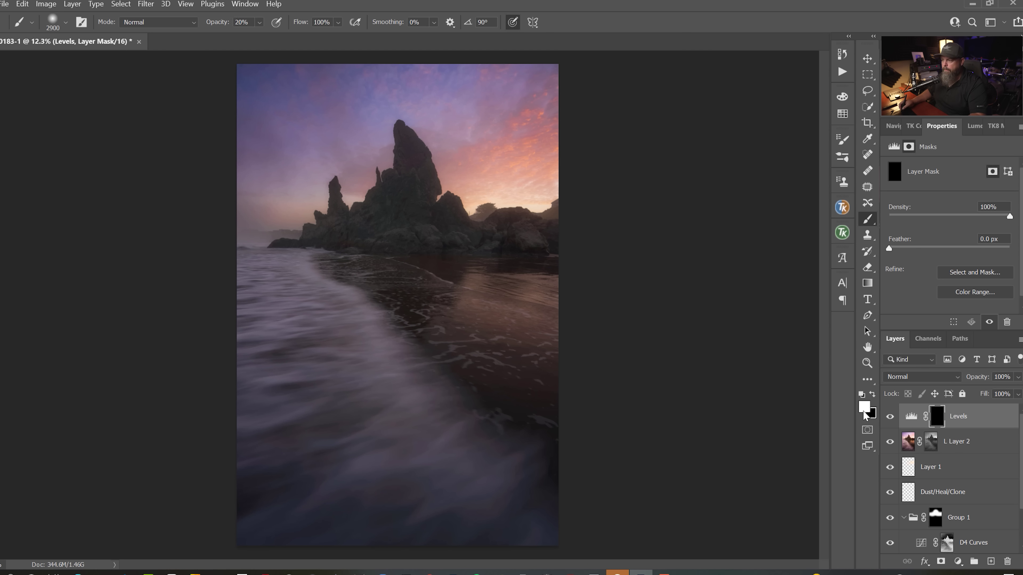
# - Paint the mask white at 40% over the central sea stacks and water, comparing before and after
pyautogui.press('4')
pyautogui.press(']')
pyautogui.press(']')
pyautogui.press(']')
pyautogui.press(']')
pyautogui.press(']')
pyautogui.press(']')
pyautogui.press(']')
pyautogui.press(']')
pyautogui.press(']')
pyautogui.press(']')
pyautogui.press(']')
pyautogui.press(']')
pyautogui.press(']')
pyautogui.press(']')
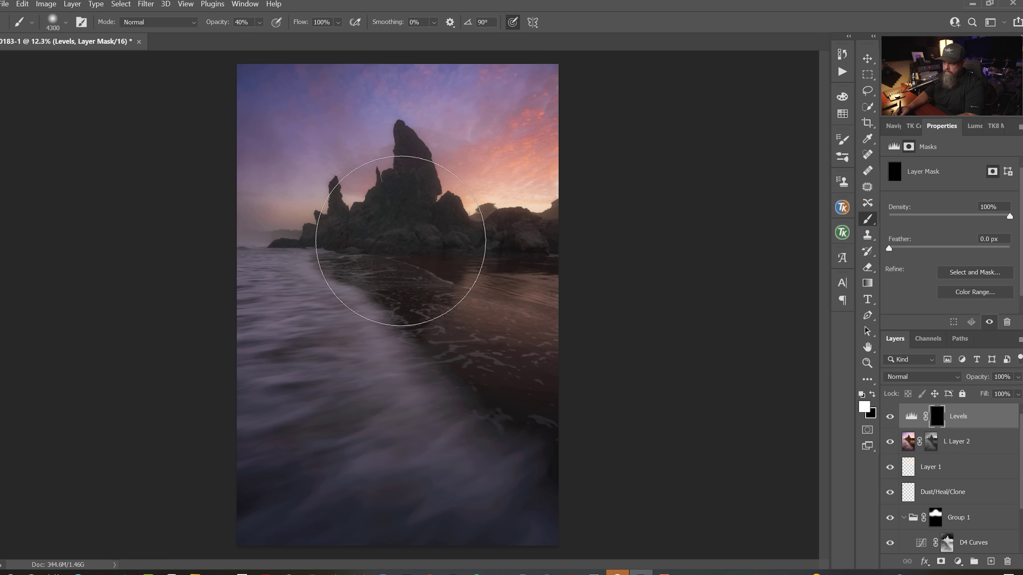
pyautogui.press(']')
pyautogui.press(']')
pyautogui.press(']')
pyautogui.press(']')
pyautogui.press(']')
pyautogui.press(']')
pyautogui.press(']')
pyautogui.moveTo(393, 217)
pyautogui.mouseDown()
pyautogui.moveTo(377, 195)
pyautogui.moveTo(358, 228)
pyautogui.moveTo(395, 228)
pyautogui.moveTo(342, 406)
pyautogui.moveTo(388, 228)
pyautogui.moveTo(402, 240)
pyautogui.moveTo(389, 229)
pyautogui.moveTo(331, 286)
pyautogui.moveTo(541, 385)
pyautogui.moveTo(389, 282)
pyautogui.moveTo(354, 400)
pyautogui.mouseUp()
pyautogui.press('[')
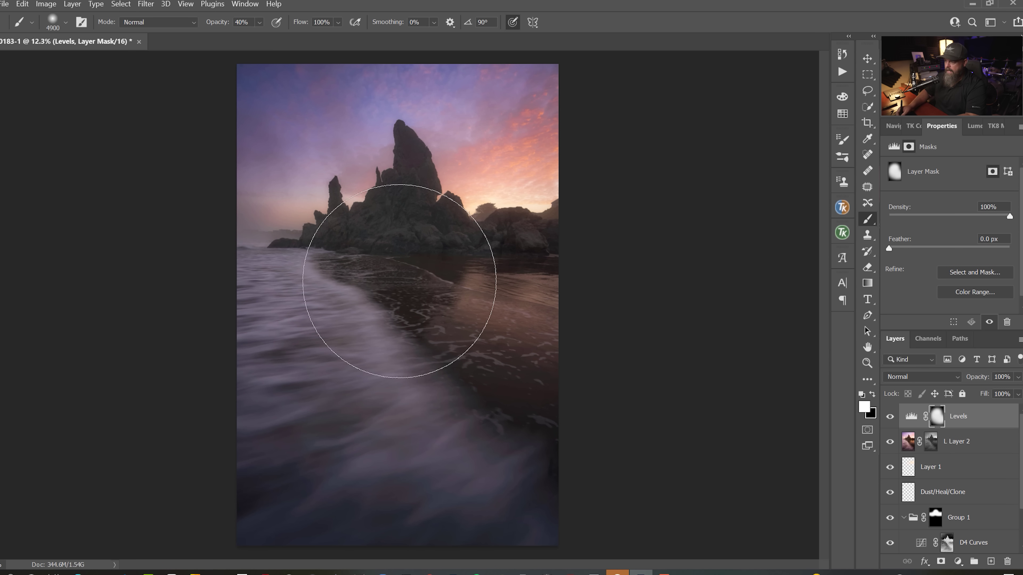
pyautogui.moveTo(399, 281)
pyautogui.mouseDown()
pyautogui.moveTo(337, 262)
pyautogui.moveTo(379, 252)
pyautogui.moveTo(400, 229)
pyautogui.moveTo(397, 257)
pyautogui.mouseUp()
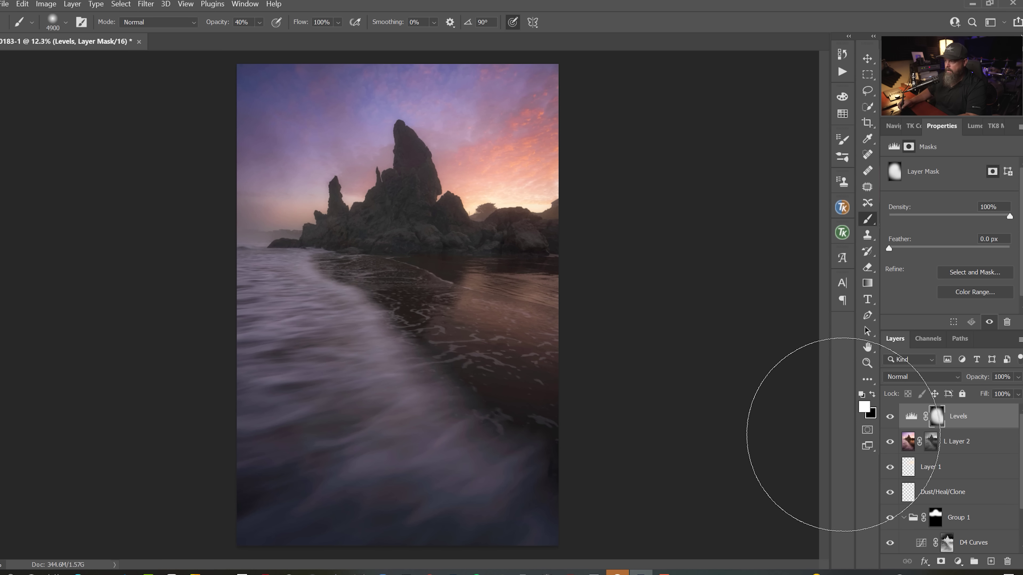
pyautogui.click(889, 417)
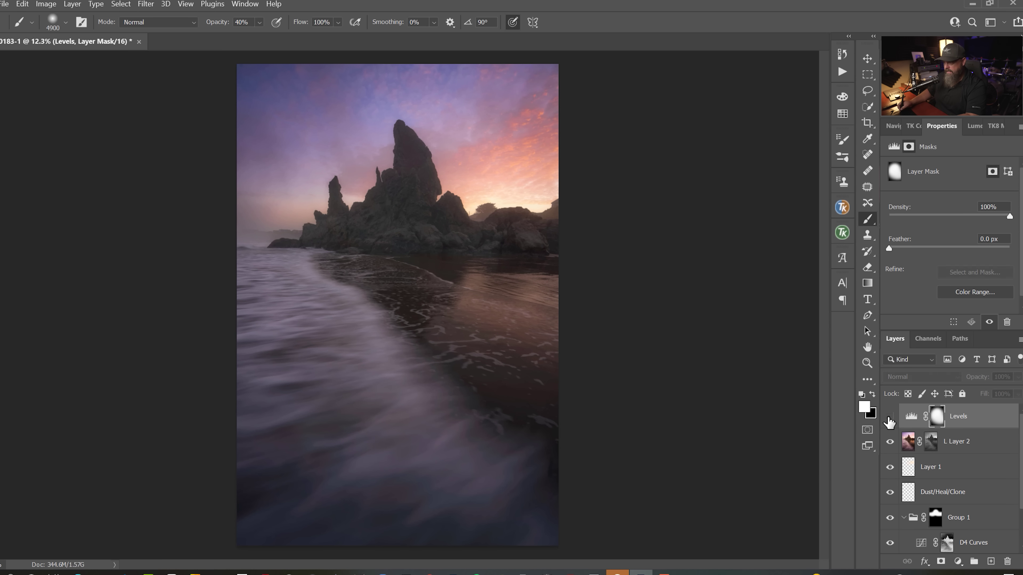
pyautogui.click(890, 418)
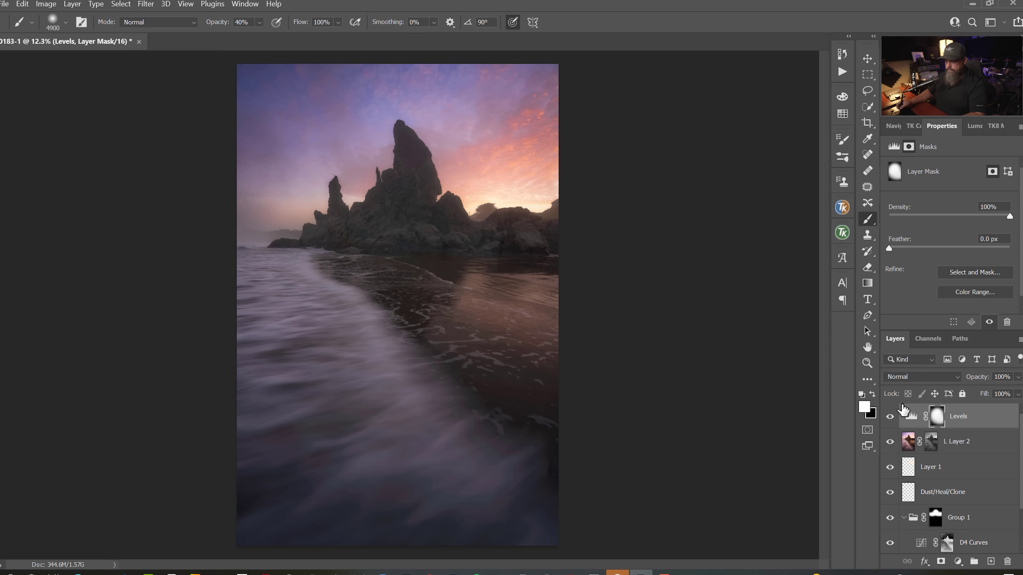